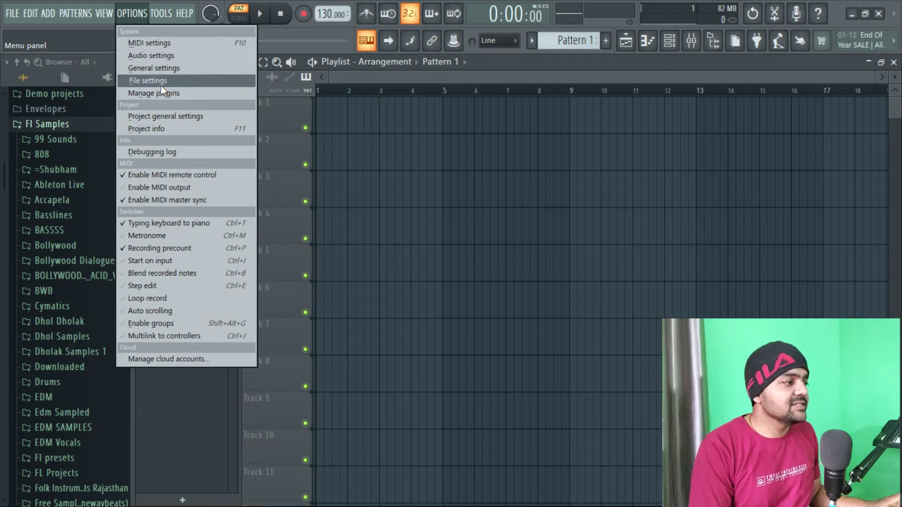
Review the MIDI, Audio, General, File, Project and Info pages of the settings, leaving every option as it is
{"action": "left_click", "coordinate": [156, 44]}
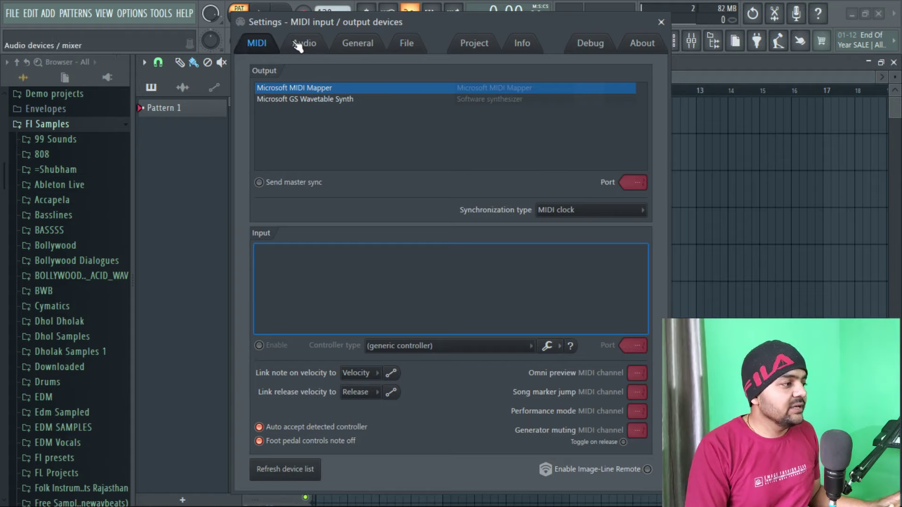
{"action": "left_click", "coordinate": [312, 44]}
{"action": "left_click", "coordinate": [358, 43]}
{"action": "left_click", "coordinate": [407, 43]}
{"action": "left_click", "coordinate": [489, 44]}
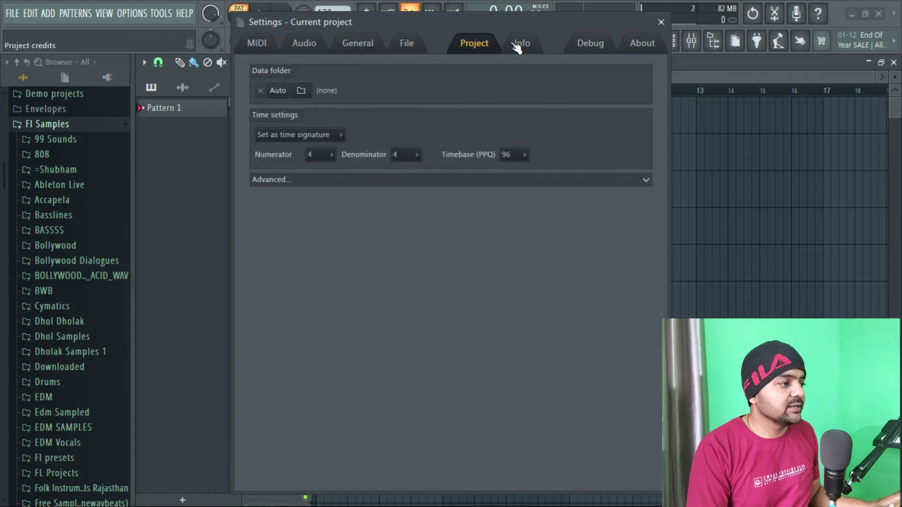
{"action": "left_click", "coordinate": [522, 43]}
{"action": "left_click", "coordinate": [258, 43]}
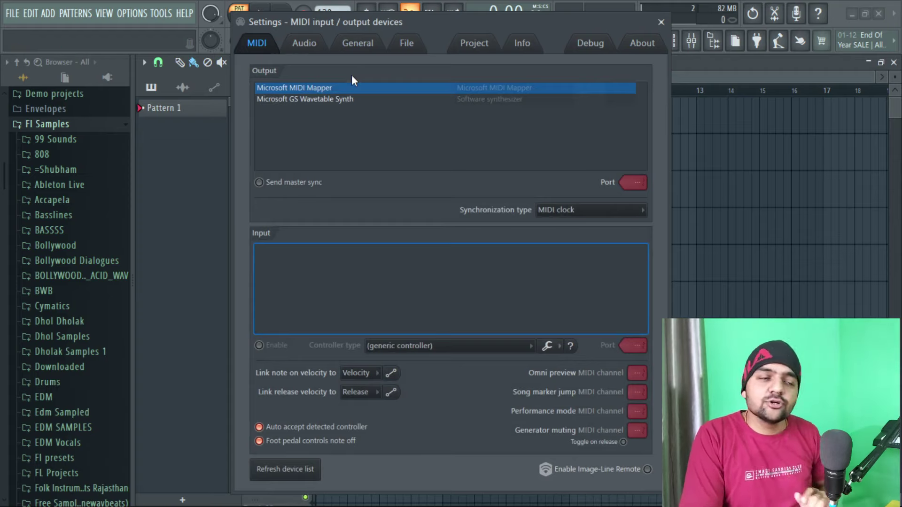
{"action": "left_click", "coordinate": [338, 46]}
{"action": "left_click", "coordinate": [353, 44]}
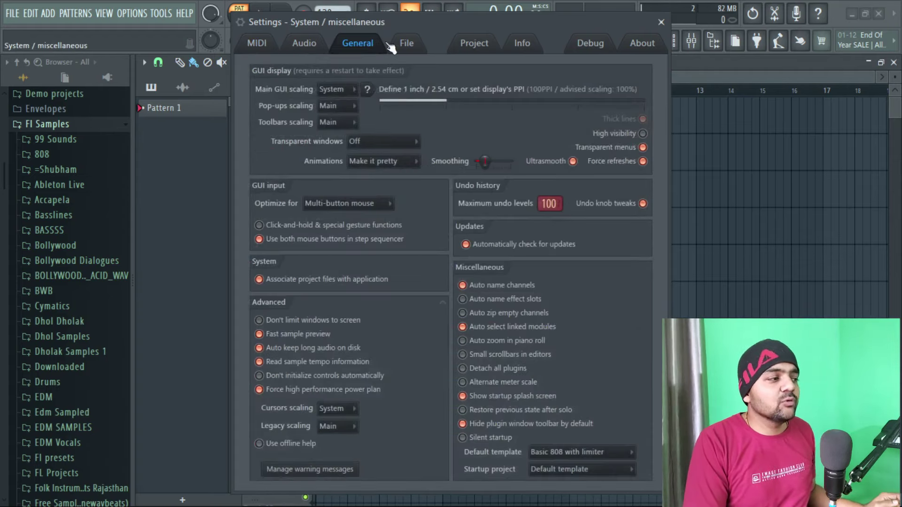
{"action": "left_click", "coordinate": [403, 44]}
{"action": "left_click", "coordinate": [484, 47]}
{"action": "left_click", "coordinate": [521, 44]}
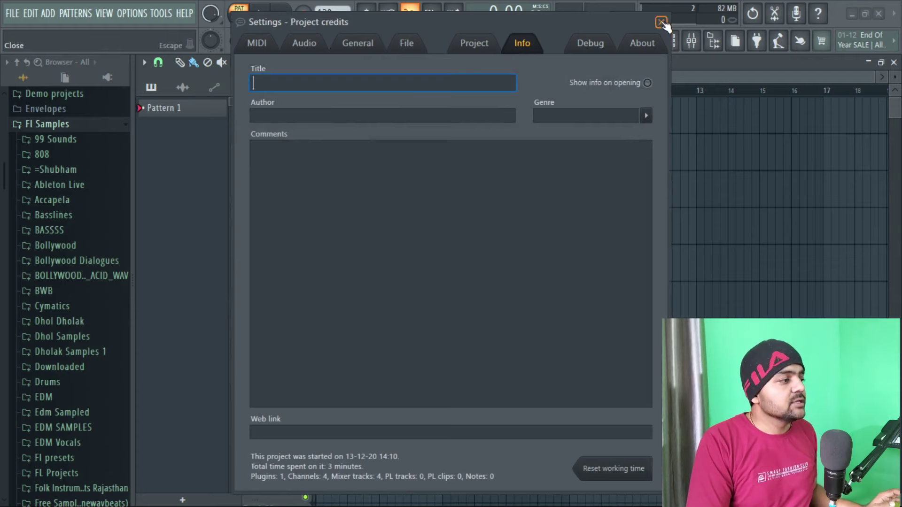
{"action": "left_click", "coordinate": [661, 23]}
{"action": "left_click", "coordinate": [160, 14]}
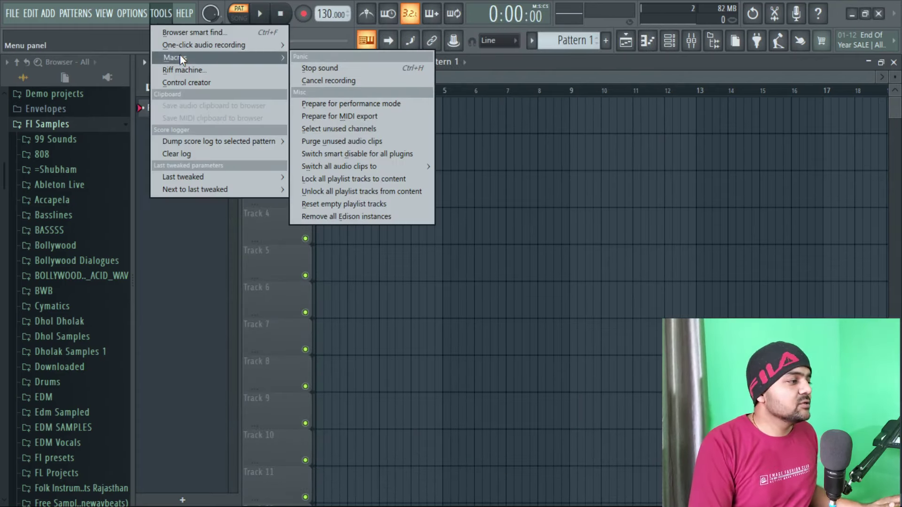
{"action": "left_click", "coordinate": [166, 17]}
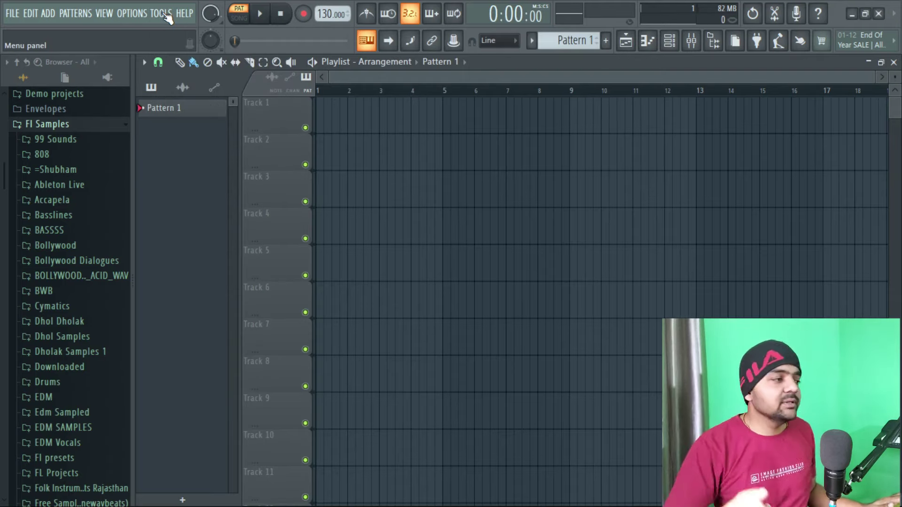
{"action": "left_click", "coordinate": [190, 12]}
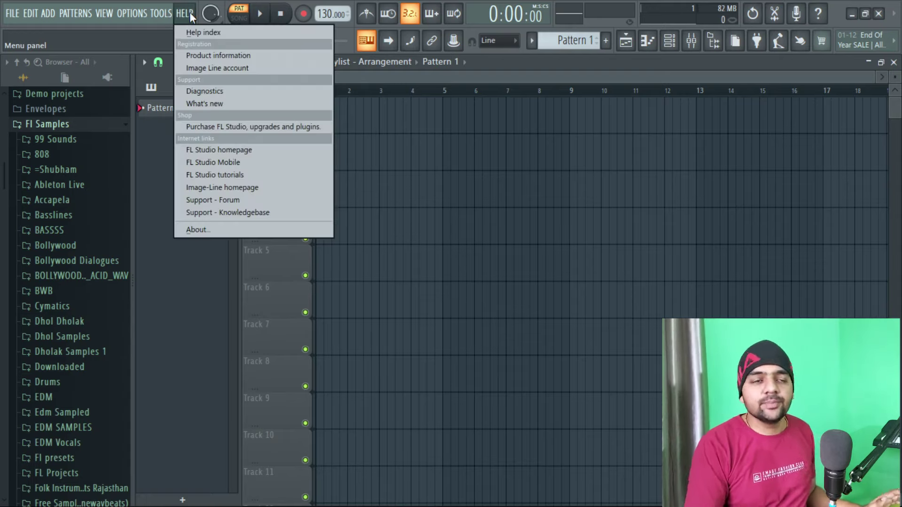
{"action": "left_click", "coordinate": [362, 72]}
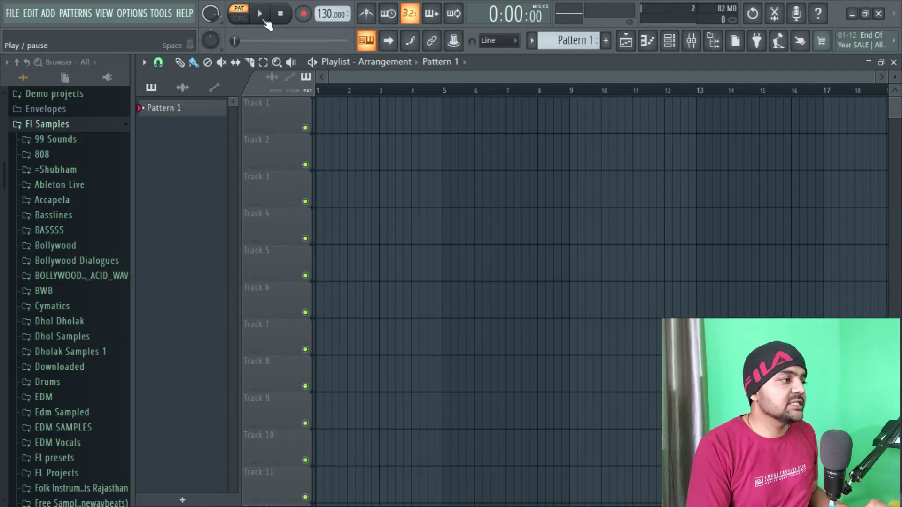
Switch playback from pattern mode to song mode
{"action": "left_click", "coordinate": [242, 17]}
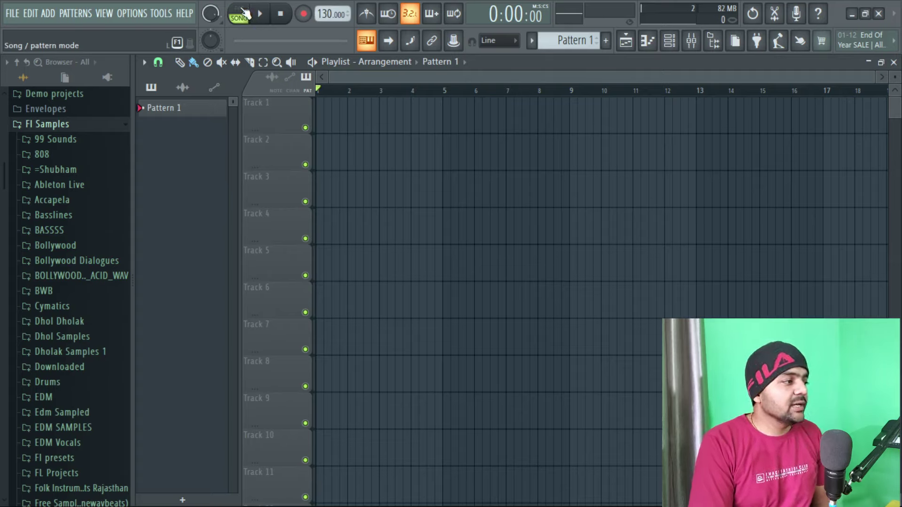
{"action": "left_click", "coordinate": [245, 15]}
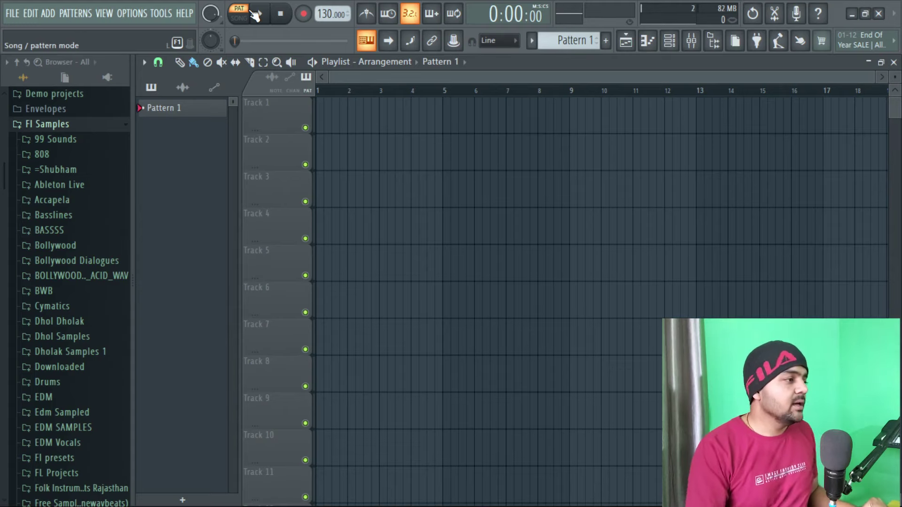
{"action": "left_click", "coordinate": [239, 17]}
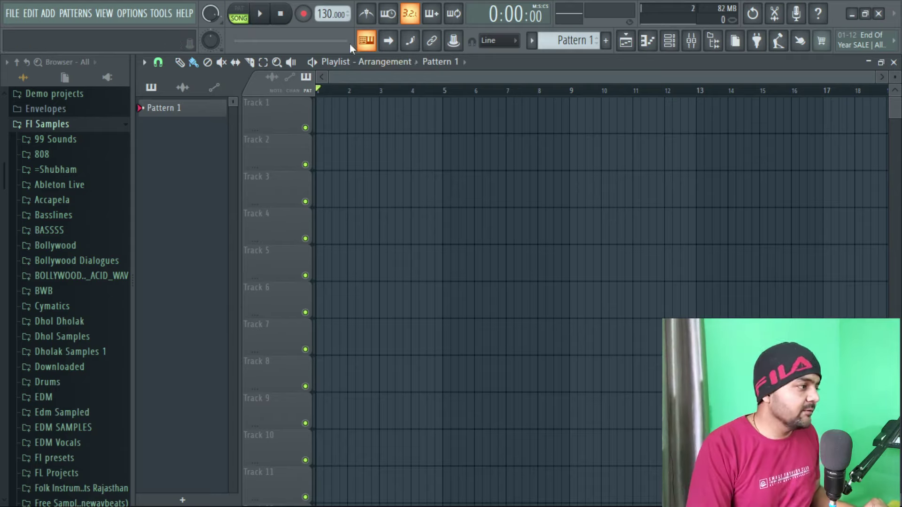
Test starting and stopping playback, and view the choices of what to record without picking one
{"action": "left_click", "coordinate": [261, 15]}
{"action": "left_click", "coordinate": [280, 14]}
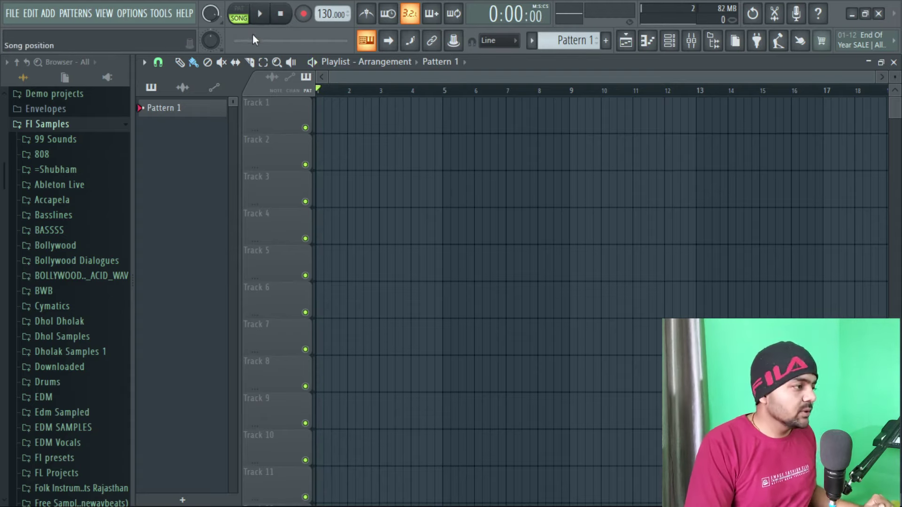
{"action": "left_click", "coordinate": [303, 14]}
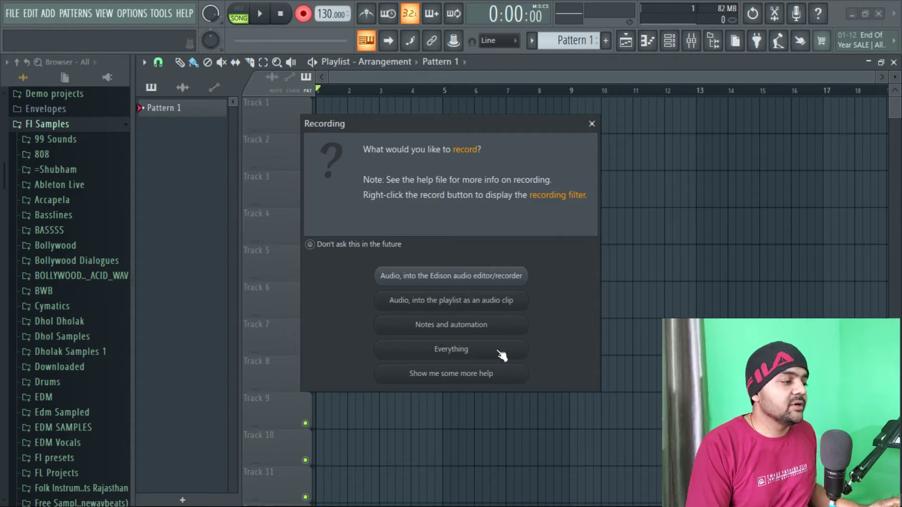
{"action": "left_click", "coordinate": [592, 124]}
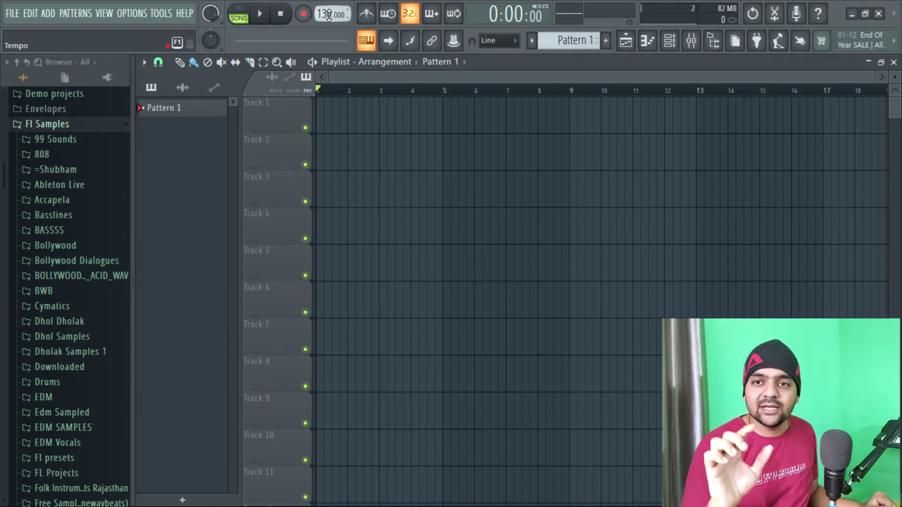
Try tempos of 134 and 135 BPM, and restore the project tempo with the 130 BPM preset
{"action": "left_click_drag", "start_coordinate": [329, 14], "coordinate": [329, 12]}
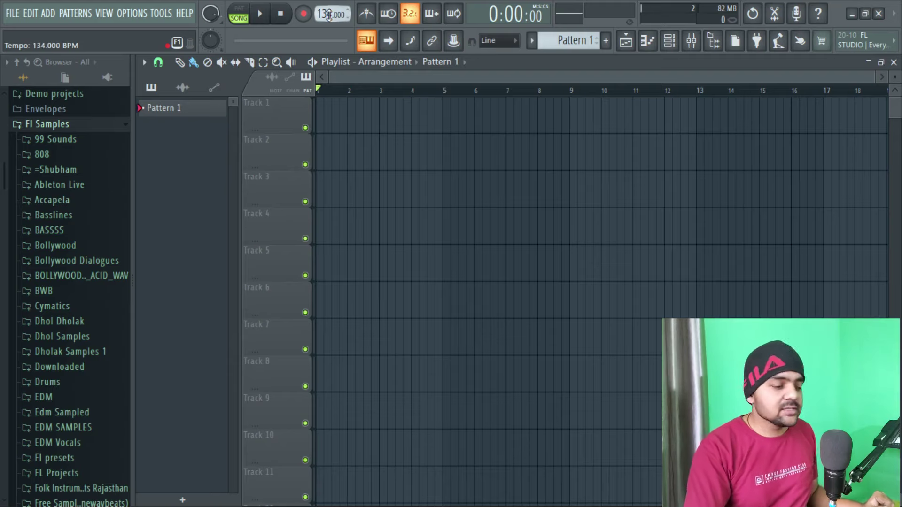
{"action": "left_click_drag", "start_coordinate": [329, 15], "coordinate": [328, 17]}
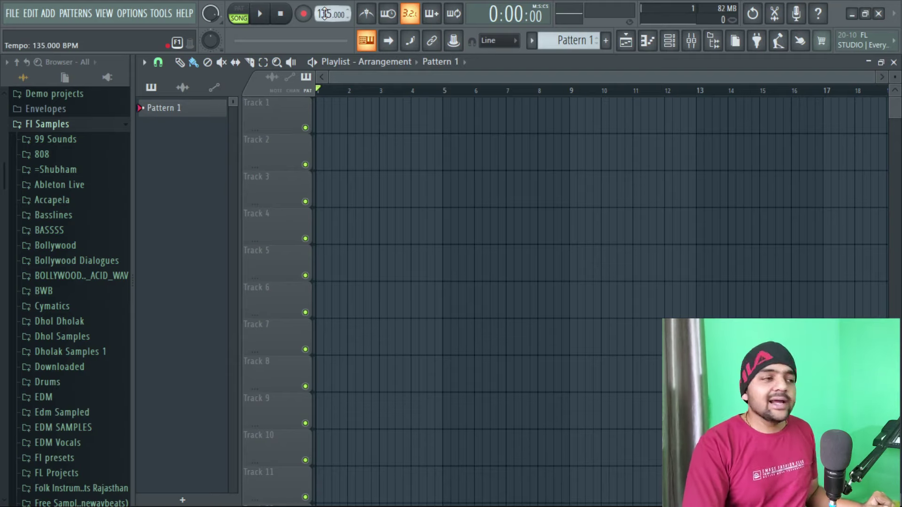
{"action": "right_click", "coordinate": [326, 13]}
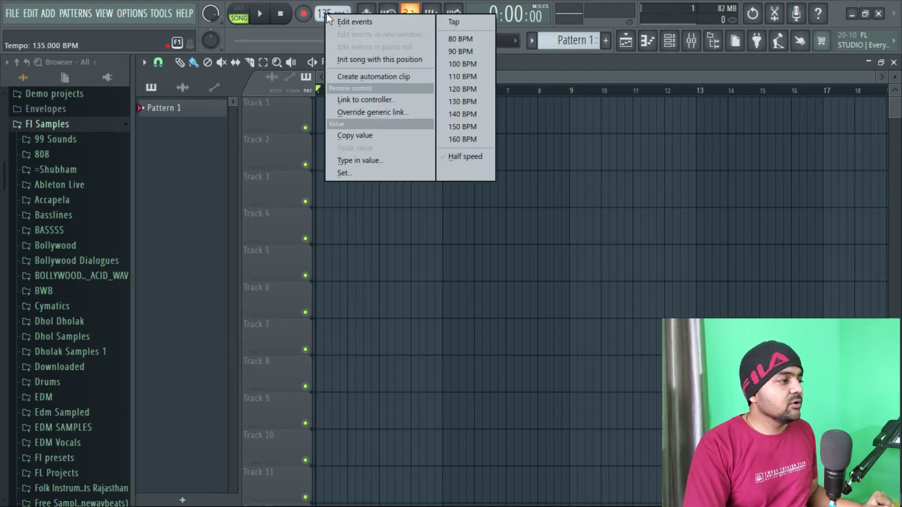
{"action": "left_click", "coordinate": [466, 99]}
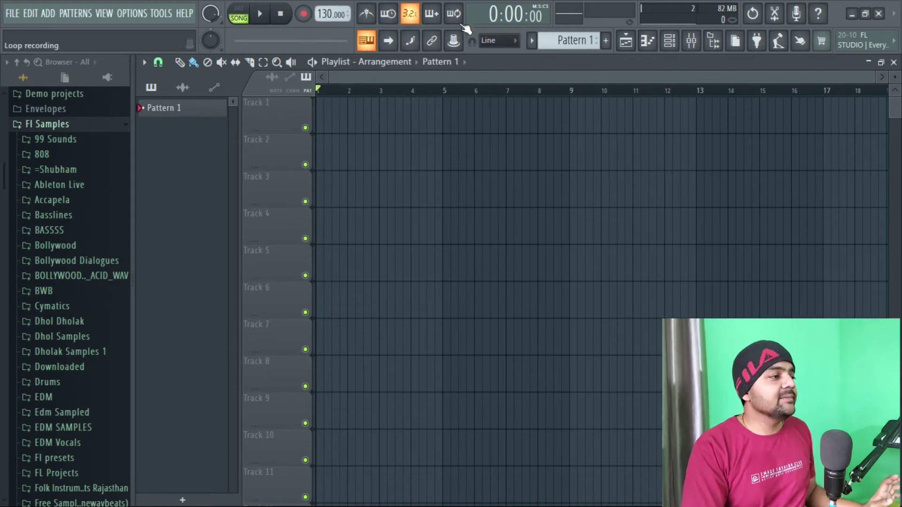
Turn on the metronome
{"action": "left_click", "coordinate": [369, 18]}
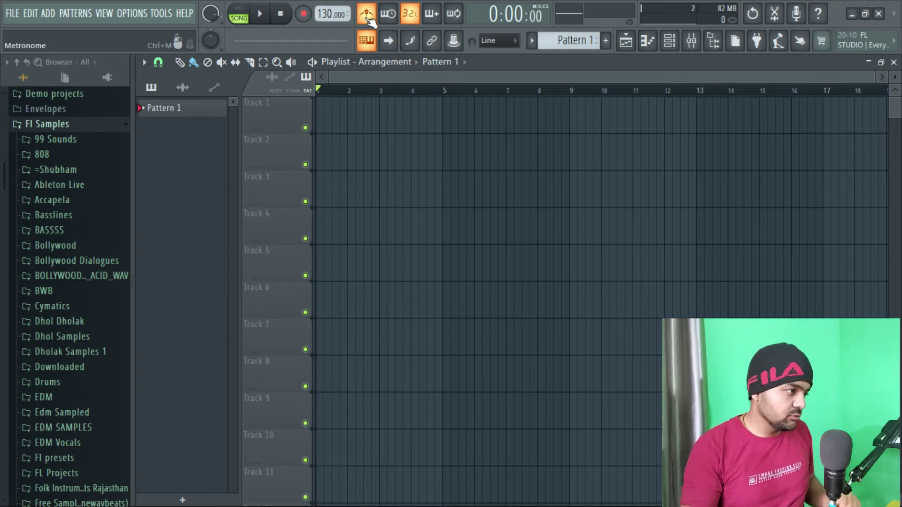
{"action": "left_click", "coordinate": [368, 17]}
{"action": "left_click", "coordinate": [368, 17]}
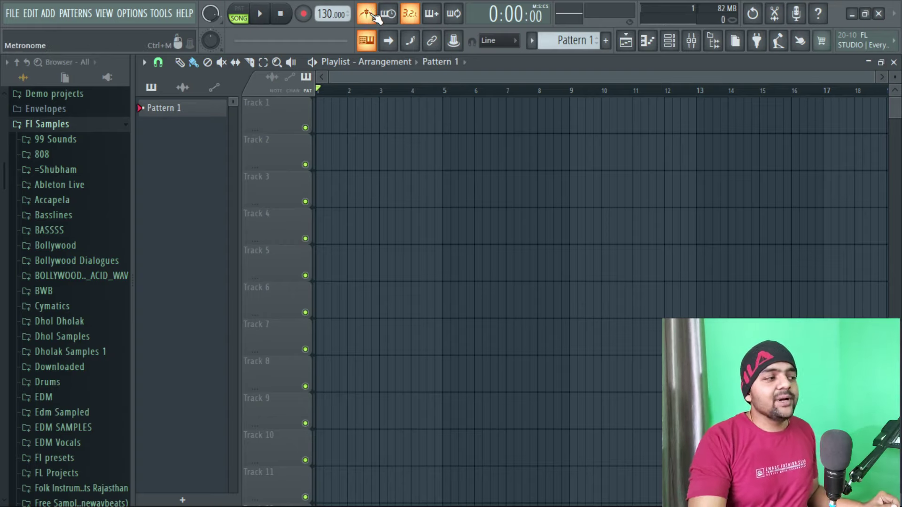
Toggle the countdown before recording and the blending of recorded notes, returning both to their original states
{"action": "left_click", "coordinate": [417, 15]}
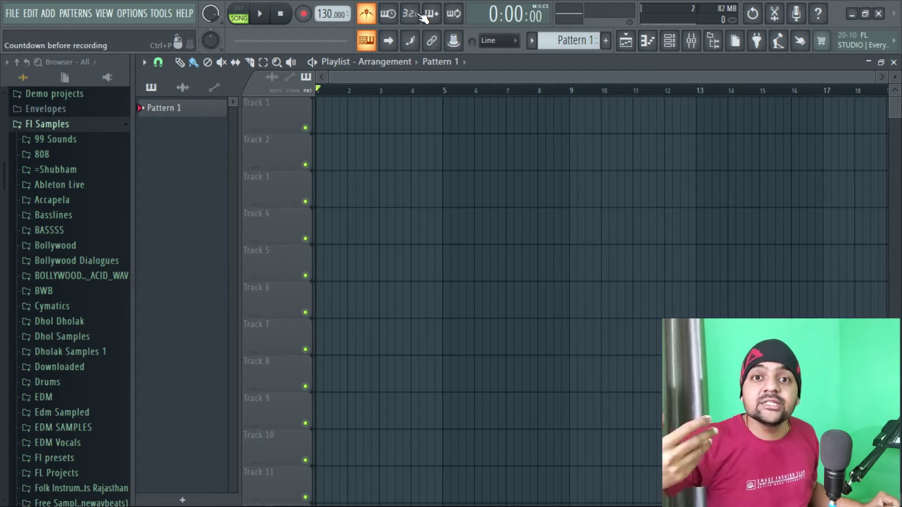
{"action": "left_click", "coordinate": [421, 15]}
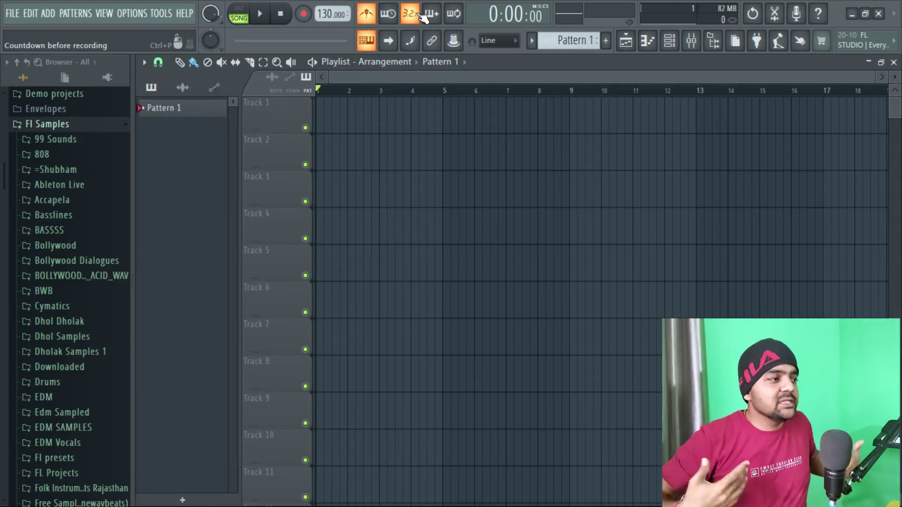
{"action": "left_click", "coordinate": [436, 17]}
{"action": "left_click", "coordinate": [436, 16]}
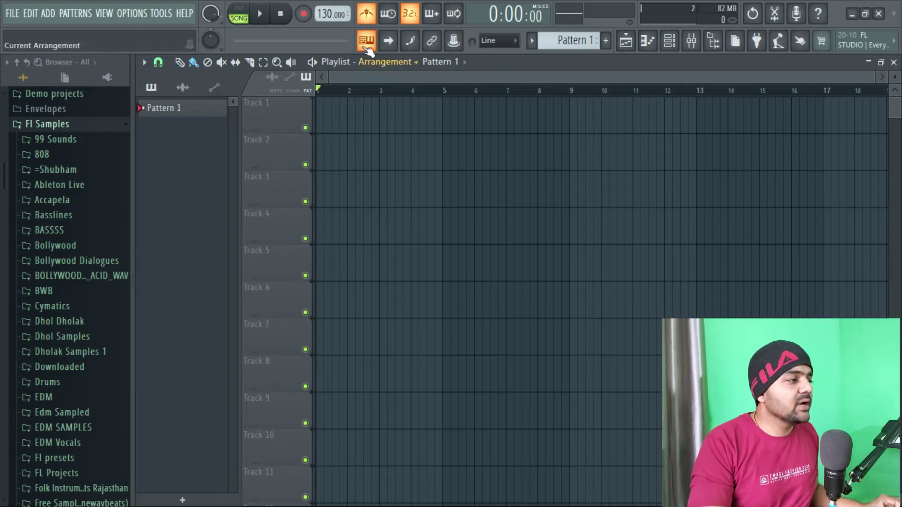
Play a short run of test notes with the typing keyboard piano, ending on G5
{"action": "key", "text": "n"}
{"action": "key", "text": "b"}
{"action": "key", "text": "v"}
{"action": "key", "text": "b"}
{"action": "key", "text": "c"}
{"action": "key", "text": "b"}
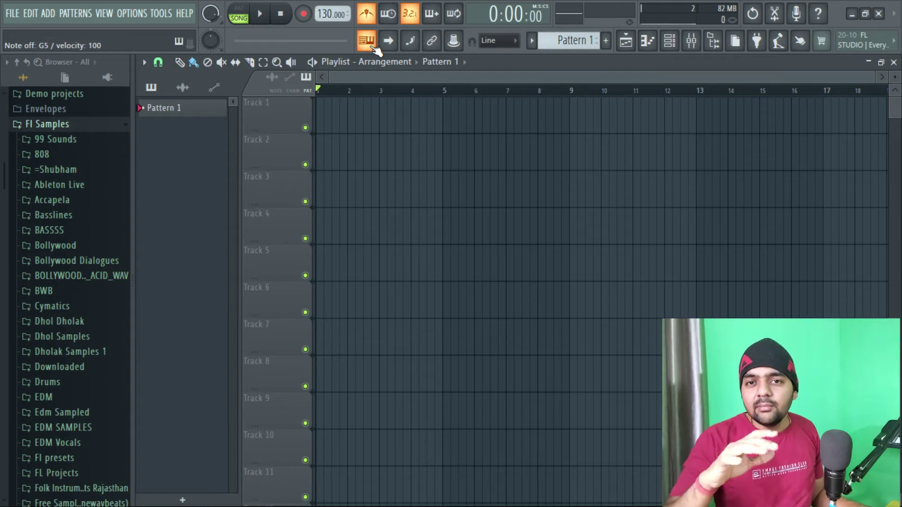
Turn off the typing keyboard piano, switch the playlist to the Mute tool, and turn the keyboard piano back on
{"action": "left_click", "coordinate": [369, 43]}
{"action": "key", "text": "t"}
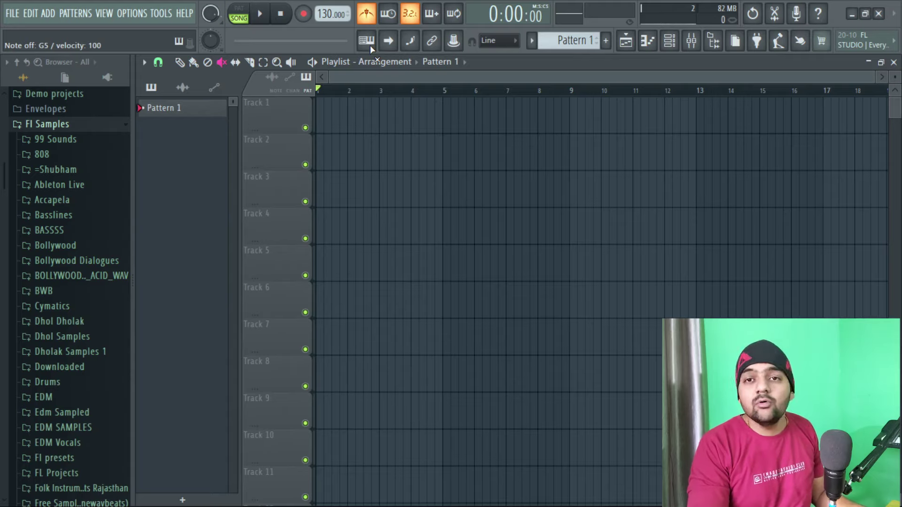
{"action": "left_click", "coordinate": [371, 44]}
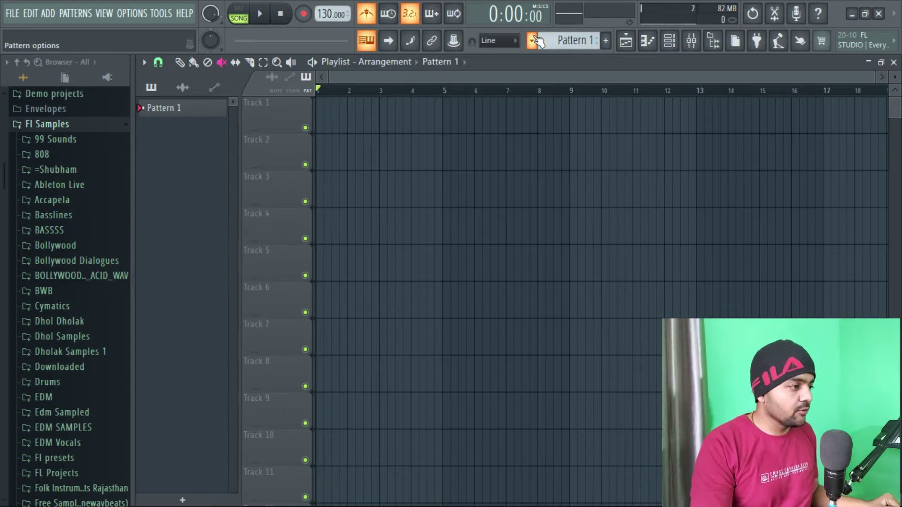
Move the song position to about 0:01:61 and look at the format options of the time display
{"action": "left_click", "coordinate": [521, 17]}
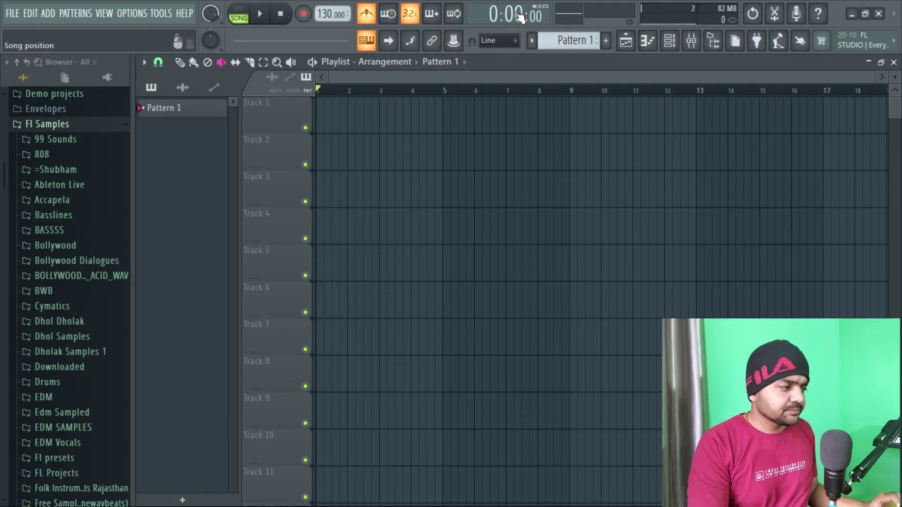
{"action": "left_click_drag", "start_coordinate": [320, 89], "coordinate": [533, 90]}
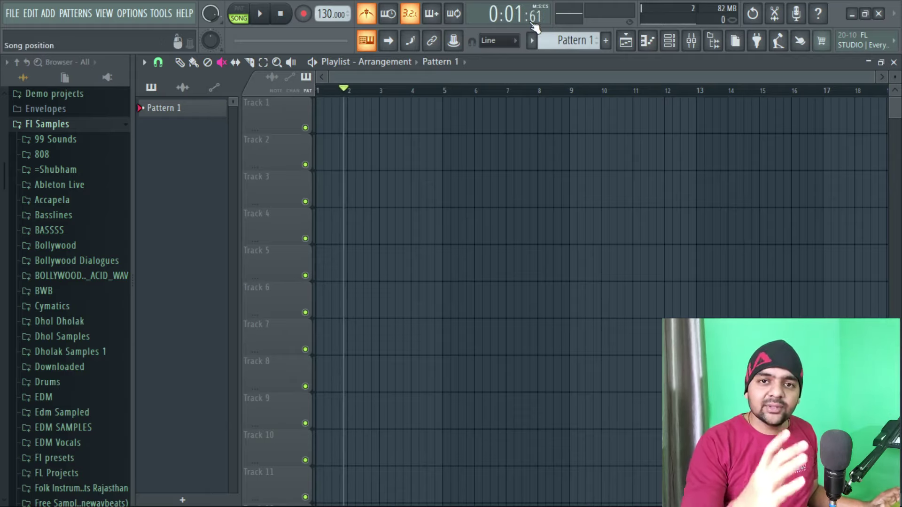
{"action": "right_click", "coordinate": [516, 16]}
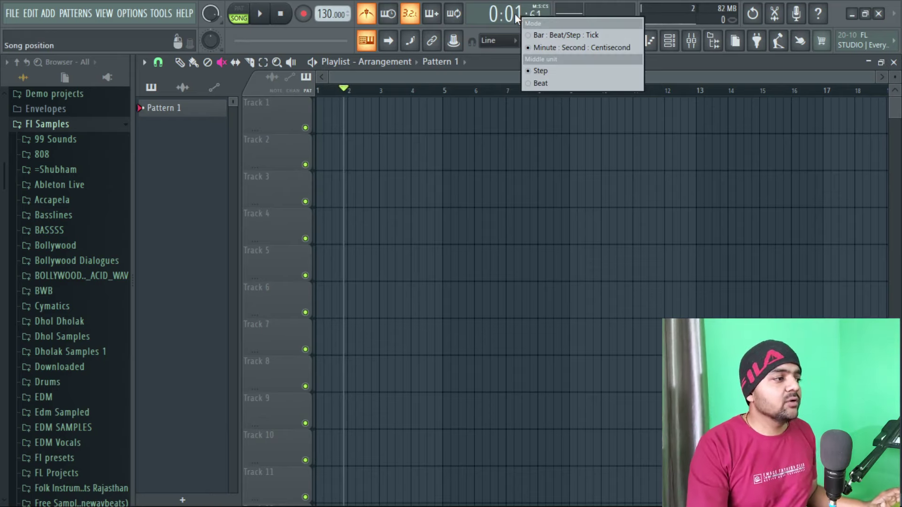
{"action": "left_click", "coordinate": [513, 17]}
{"action": "left_click", "coordinate": [510, 18]}
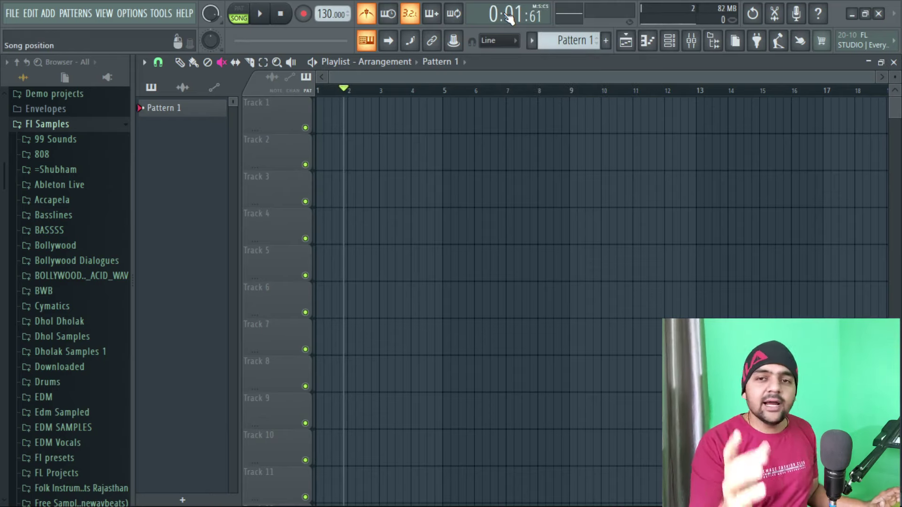
Switch the time display to bars, steps and ticks and back to minutes and seconds, moving the song position to about 0:01:53
{"action": "left_click", "coordinate": [509, 18]}
{"action": "left_click", "coordinate": [511, 17]}
{"action": "left_click", "coordinate": [511, 18]}
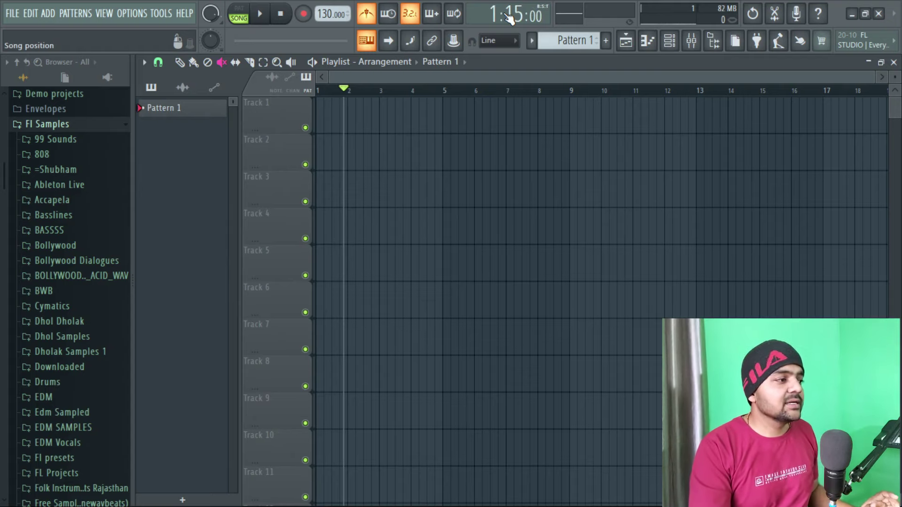
{"action": "left_click_drag", "start_coordinate": [346, 90], "coordinate": [387, 90]}
{"action": "left_click", "coordinate": [515, 17]}
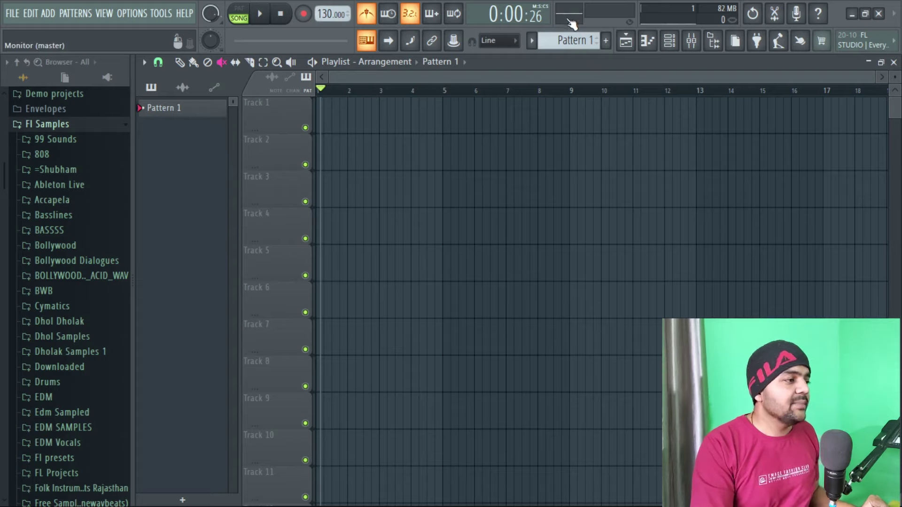
{"action": "left_click_drag", "start_coordinate": [324, 91], "coordinate": [343, 92]}
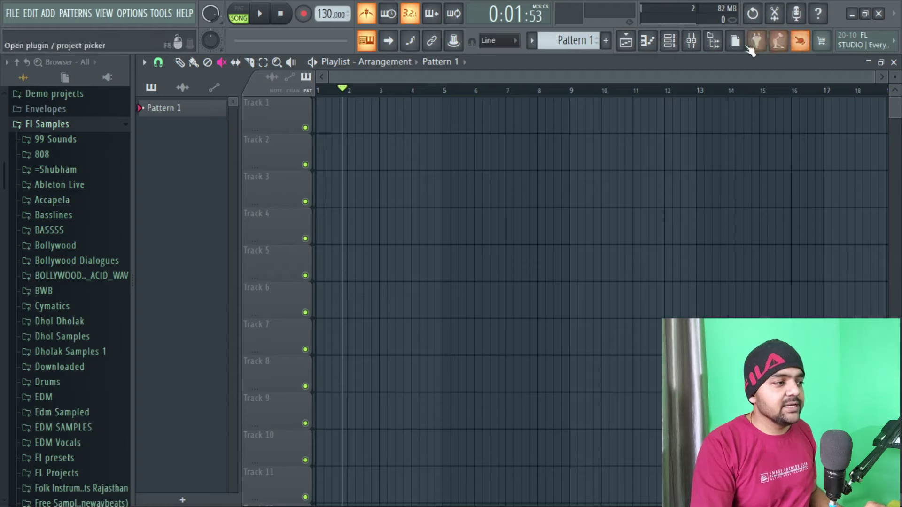
{"action": "left_click", "coordinate": [532, 41]}
{"action": "left_click", "coordinate": [532, 44]}
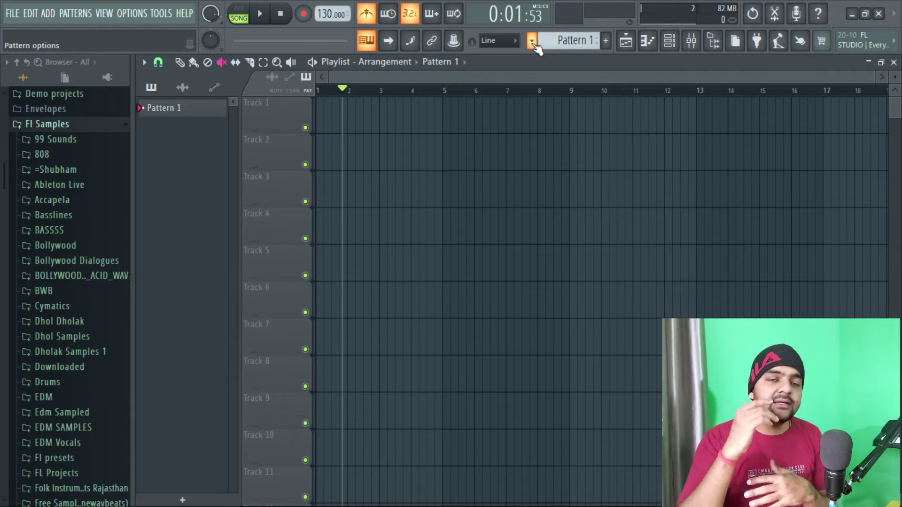
Look at the available commands in the pattern options and close them again
{"action": "left_click", "coordinate": [532, 42]}
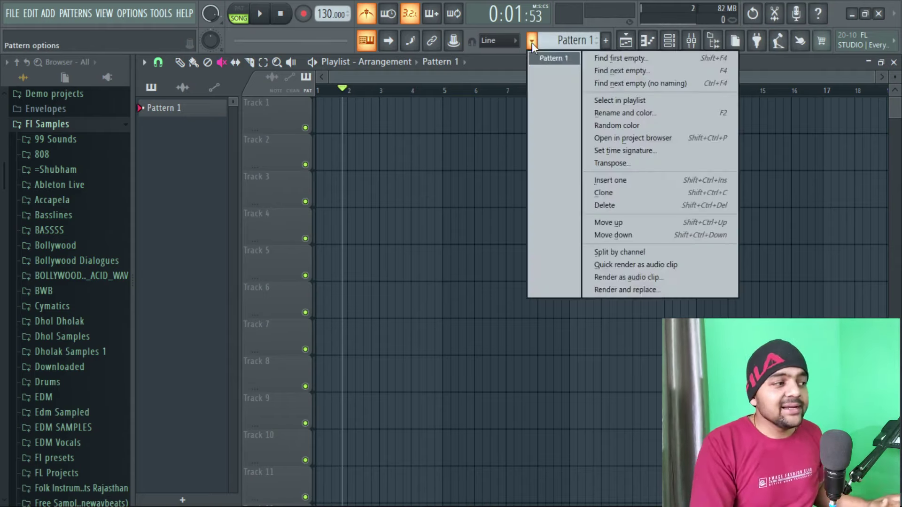
{"action": "left_click", "coordinate": [532, 42]}
{"action": "left_click", "coordinate": [533, 42]}
{"action": "left_click", "coordinate": [533, 43]}
Rename Pattern 1 as Drums'
{"action": "left_click", "coordinate": [606, 41]}
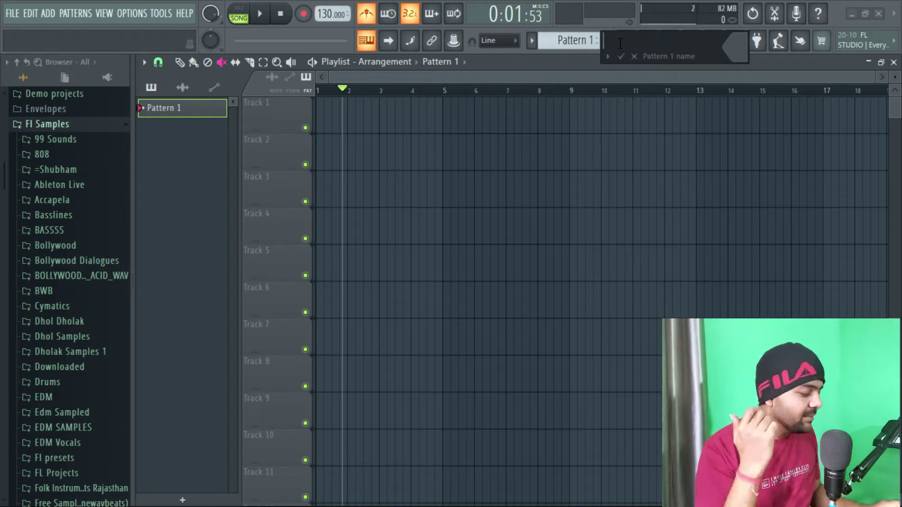
{"action": "type", "text": "Drums"}
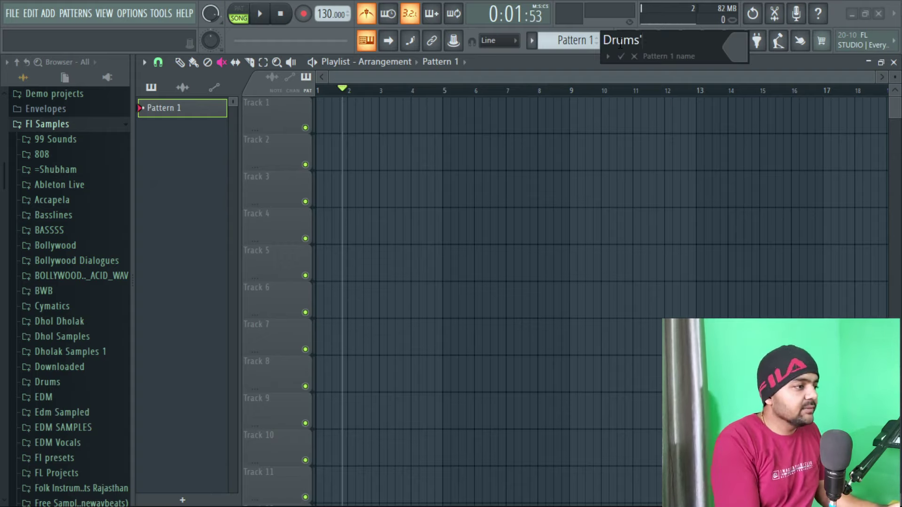
{"action": "key", "text": "Return"}
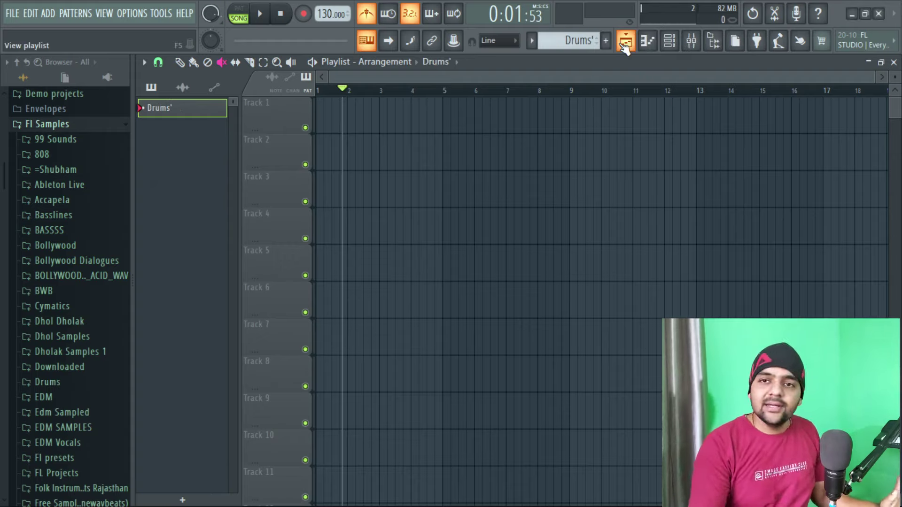
Recolor the Drums' pattern dark red with the color selector and apply the change
{"action": "left_click", "coordinate": [532, 40]}
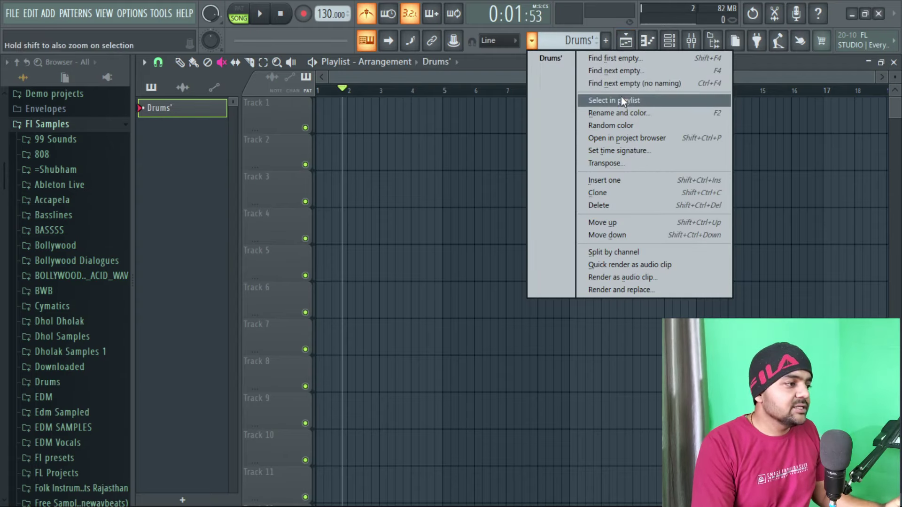
{"action": "left_click", "coordinate": [625, 114]}
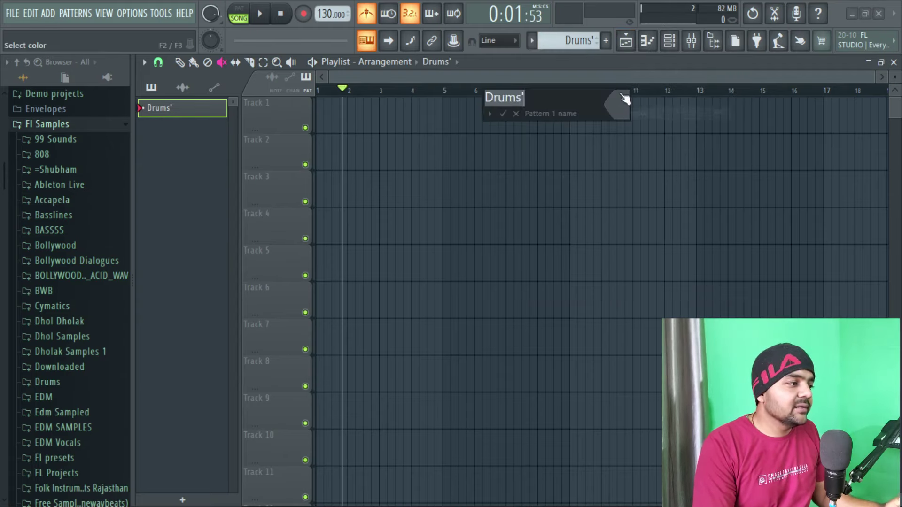
{"action": "left_click", "coordinate": [727, 176]}
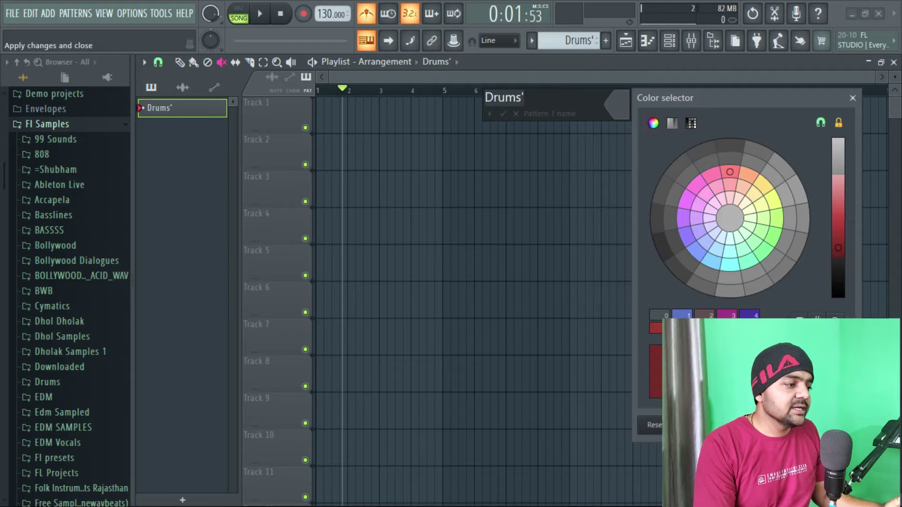
{"action": "key", "text": "Return"}
{"action": "key", "text": "Return"}
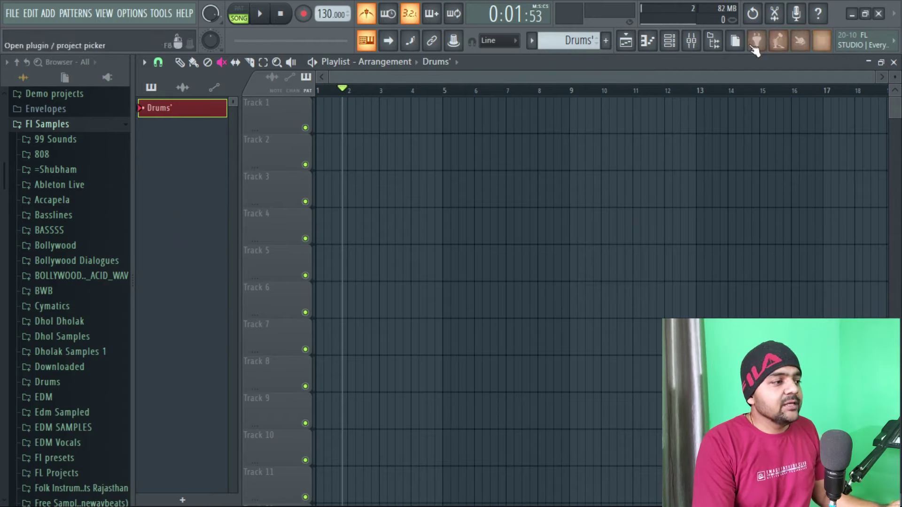
Hide and show the playlist window several times, ending with the playlist displayed
{"action": "left_click", "coordinate": [634, 42]}
{"action": "left_click", "coordinate": [634, 41]}
{"action": "left_click", "coordinate": [633, 41]}
{"action": "left_click", "coordinate": [634, 42]}
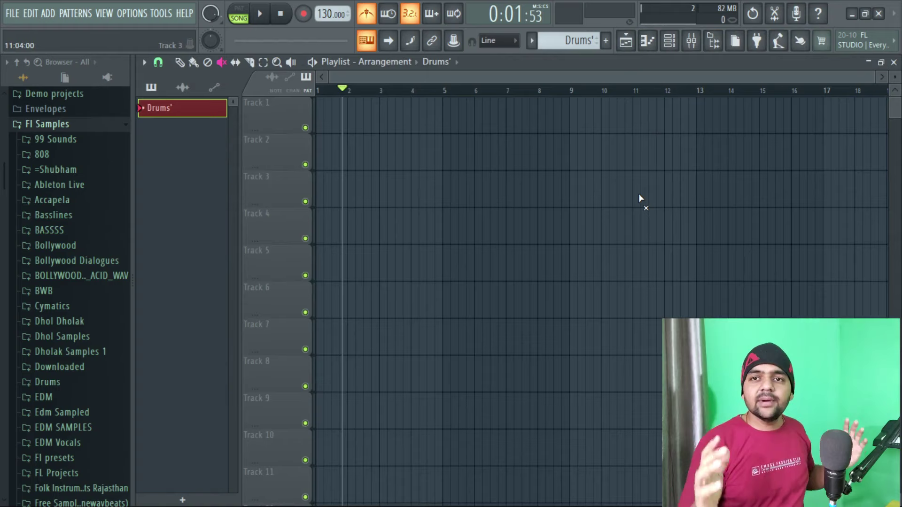
{"action": "left_click", "coordinate": [634, 41]}
{"action": "left_click", "coordinate": [634, 40]}
{"action": "left_click", "coordinate": [635, 40]}
{"action": "left_click", "coordinate": [634, 41]}
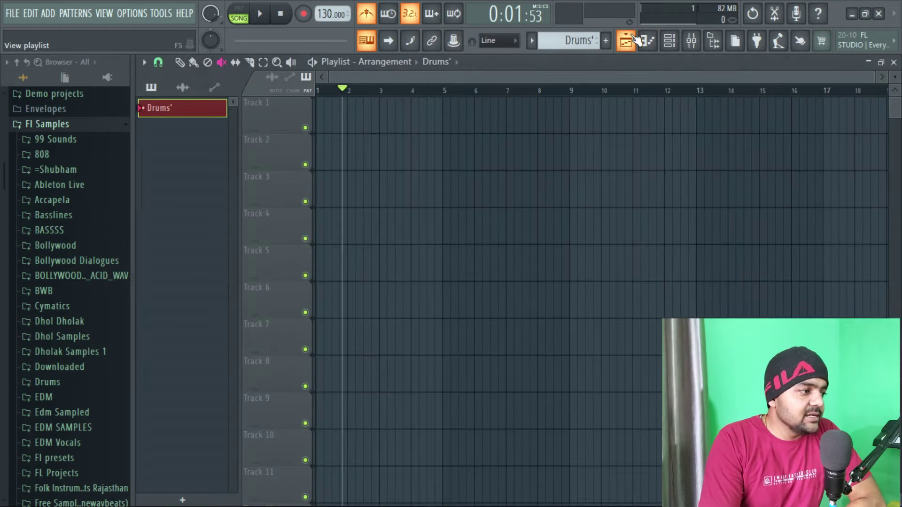
View the piano roll of the 808 Kick channel and close it to return to the playlist
{"action": "left_click", "coordinate": [651, 42]}
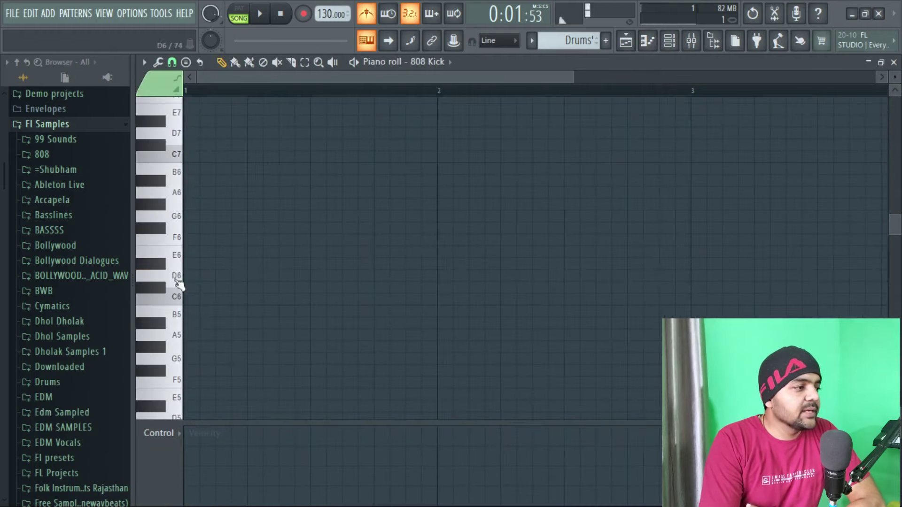
{"action": "left_click", "coordinate": [652, 43]}
{"action": "left_click", "coordinate": [655, 47]}
{"action": "left_click", "coordinate": [655, 47]}
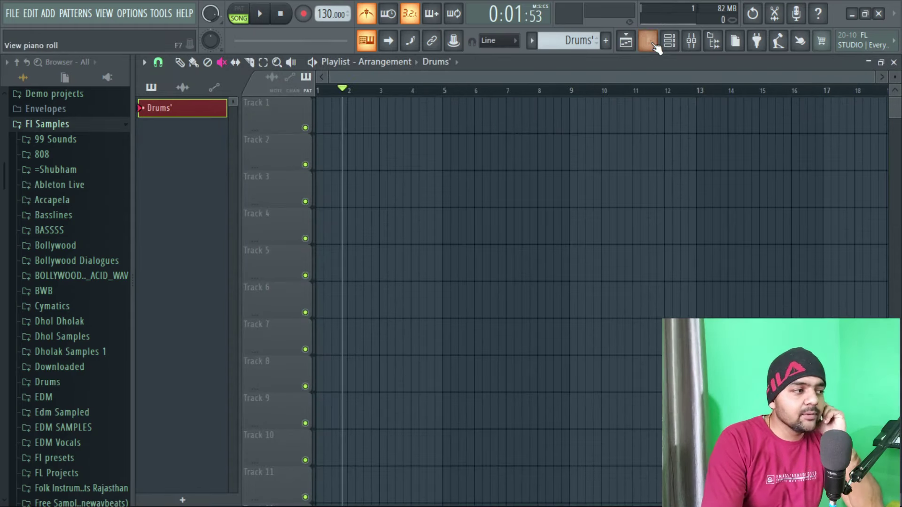
{"action": "left_click", "coordinate": [657, 43]}
{"action": "left_click", "coordinate": [658, 43]}
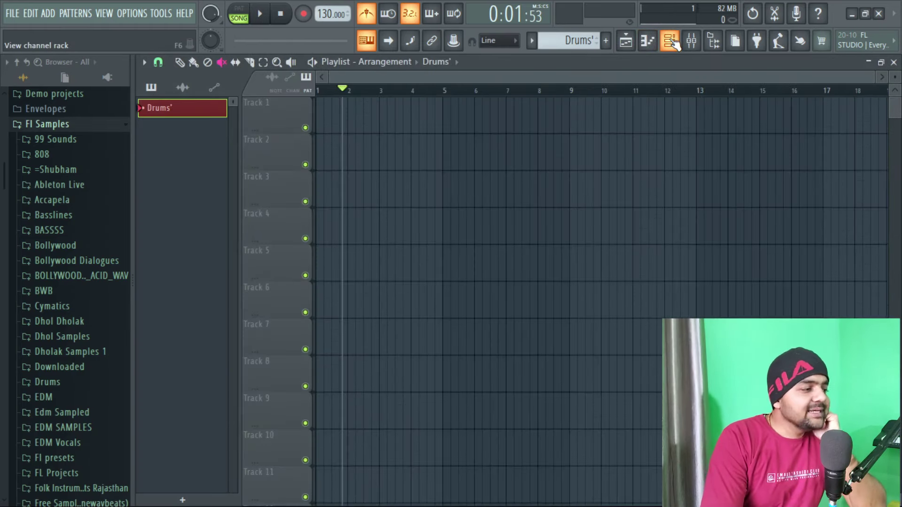
View the channel rack with its 808 drum channels and hide it again
{"action": "left_click", "coordinate": [670, 42]}
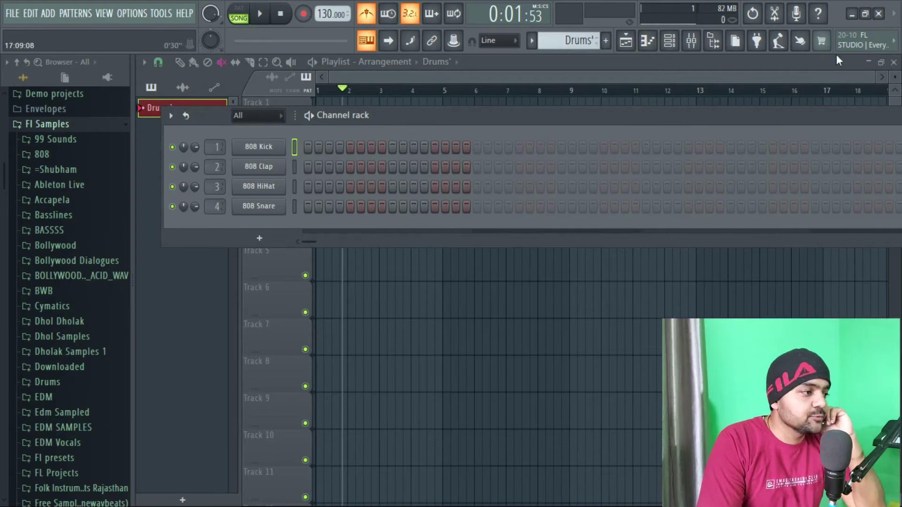
{"action": "left_click", "coordinate": [670, 41]}
{"action": "left_click", "coordinate": [670, 41]}
{"action": "left_click", "coordinate": [670, 41]}
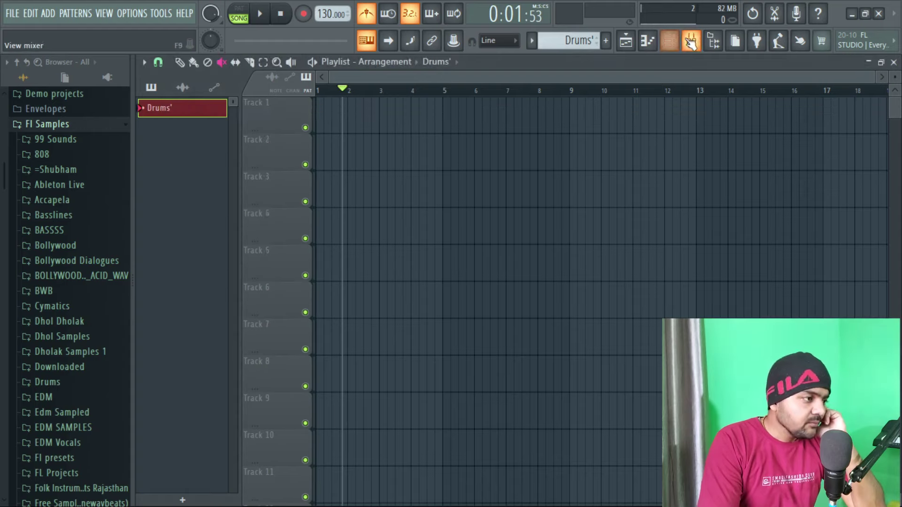
Show and hide the mixer several times, leaving it open on the master track
{"action": "left_click", "coordinate": [691, 40]}
{"action": "left_click", "coordinate": [692, 41]}
{"action": "left_click", "coordinate": [692, 41]}
{"action": "left_click", "coordinate": [692, 41]}
{"action": "left_click", "coordinate": [693, 41]}
{"action": "left_click", "coordinate": [692, 41]}
{"action": "left_click", "coordinate": [692, 42]}
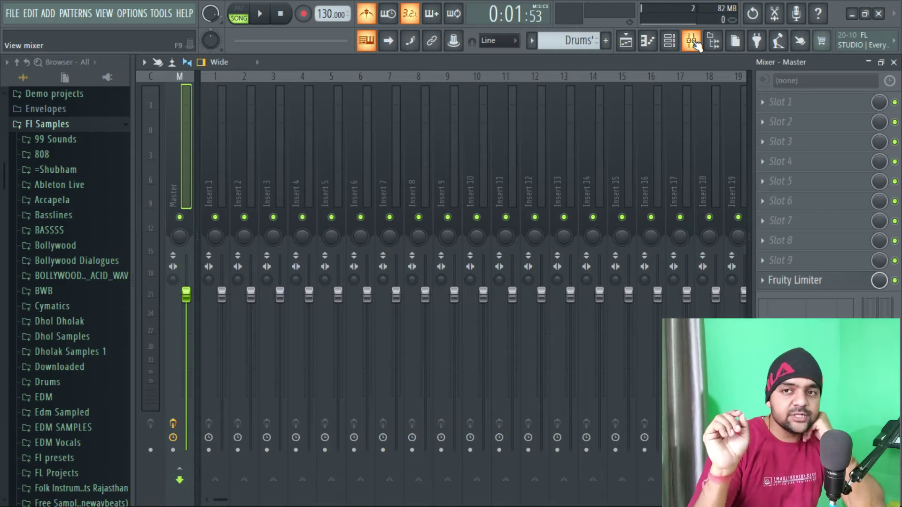
{"action": "left_click", "coordinate": [694, 42]}
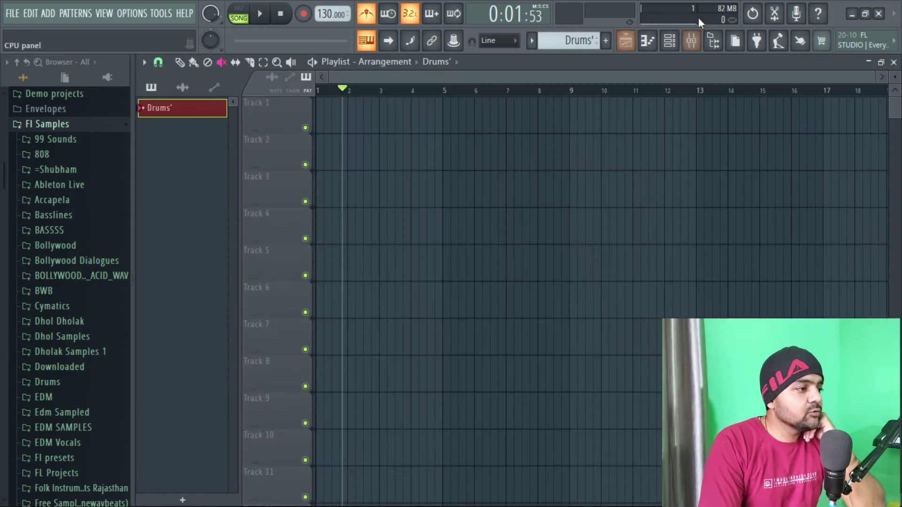
{"action": "left_click", "coordinate": [691, 41]}
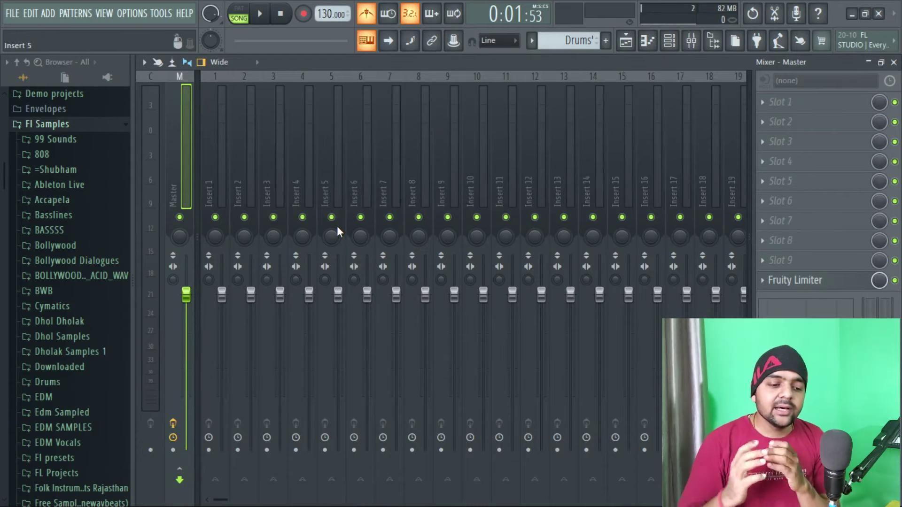
Lower the mixer volume of Insert 1 to about 99% (-0.3 dB) and select the Insert 3 track
{"action": "left_click", "coordinate": [251, 296]}
{"action": "left_click", "coordinate": [223, 296]}
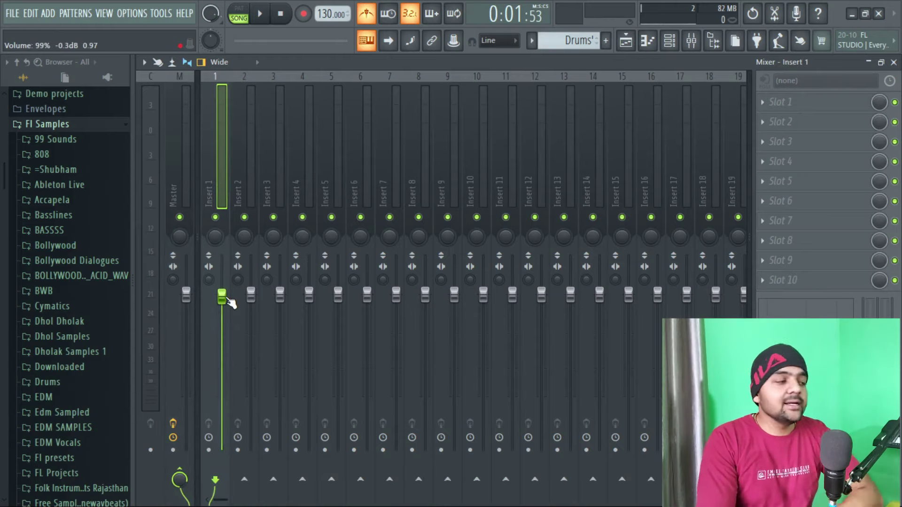
{"action": "key", "text": "Right"}
{"action": "key", "text": "Right"}
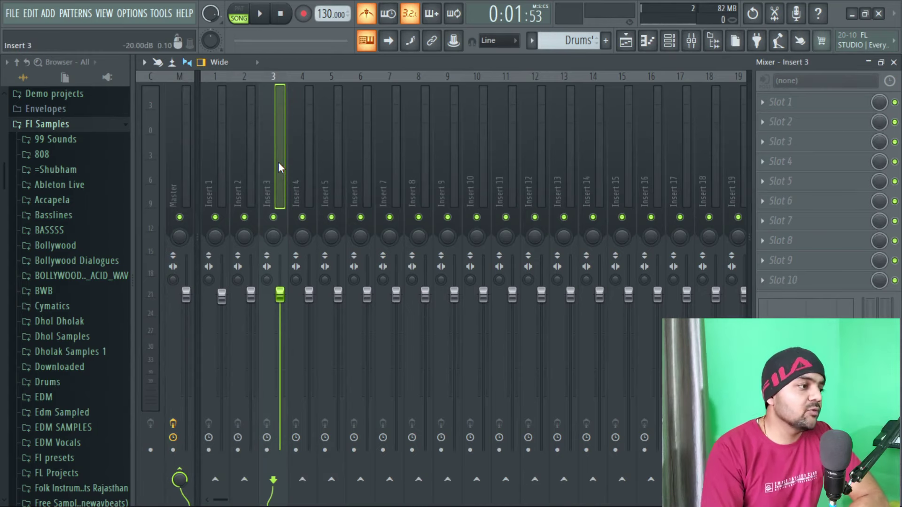
Hide the browser pane beside the mixer and show it again
{"action": "left_click", "coordinate": [713, 43]}
{"action": "left_click", "coordinate": [714, 43]}
{"action": "left_click", "coordinate": [715, 43]}
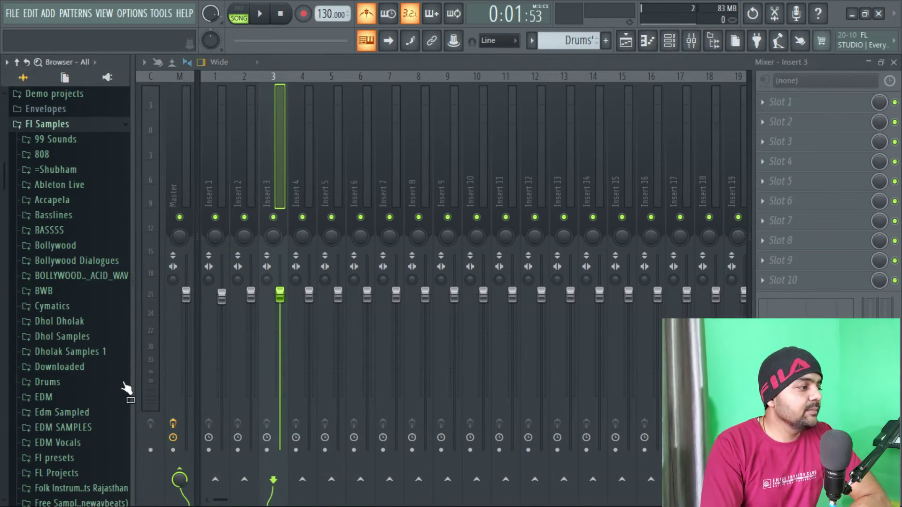
{"action": "left_click", "coordinate": [715, 43]}
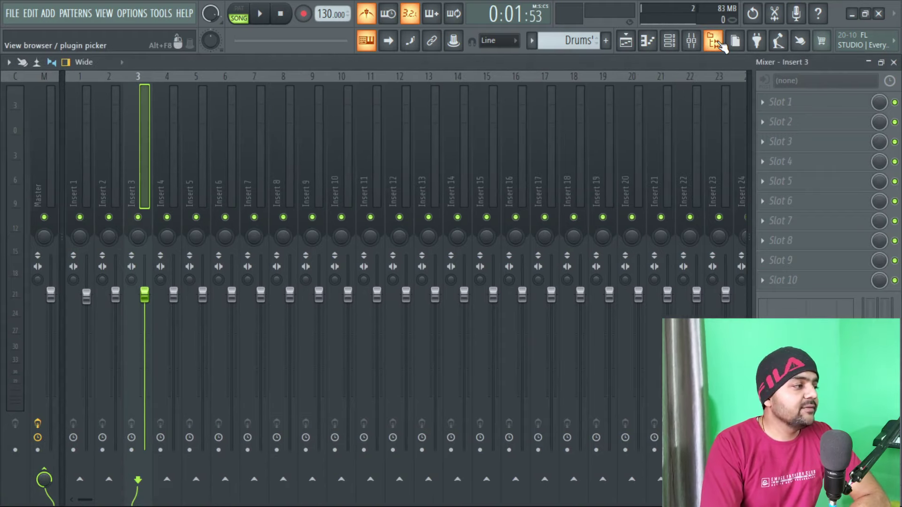
{"action": "left_click", "coordinate": [720, 41]}
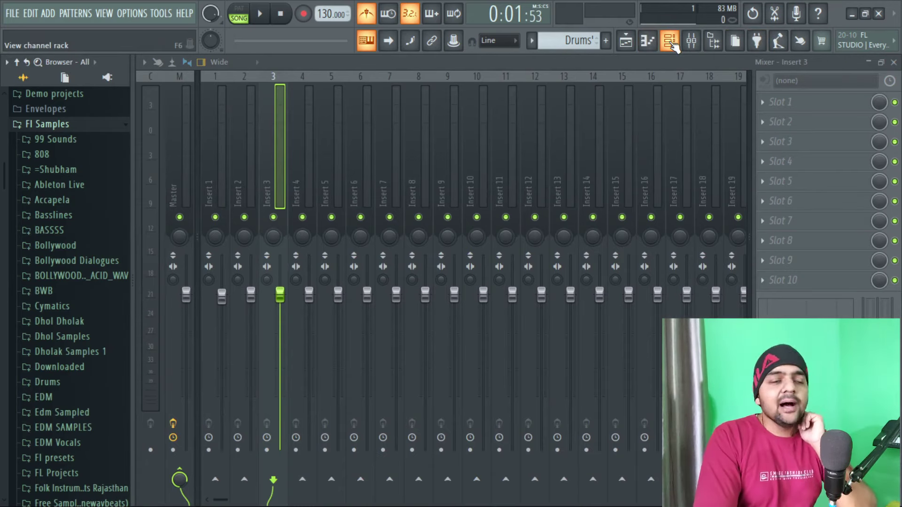
Show the channel rack over the mixer and collapse the Fl Samples folder in the browser
{"action": "left_click", "coordinate": [672, 42]}
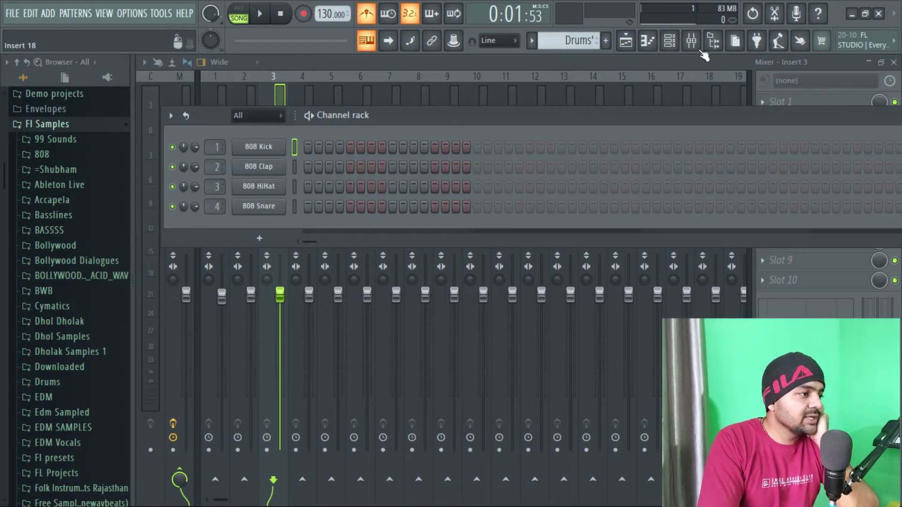
{"action": "left_click", "coordinate": [716, 43]}
{"action": "left_click", "coordinate": [716, 44]}
{"action": "left_click", "coordinate": [717, 43]}
{"action": "scroll", "coordinate": [57, 141], "scroll_direction": "up", "scroll_amount": 4}
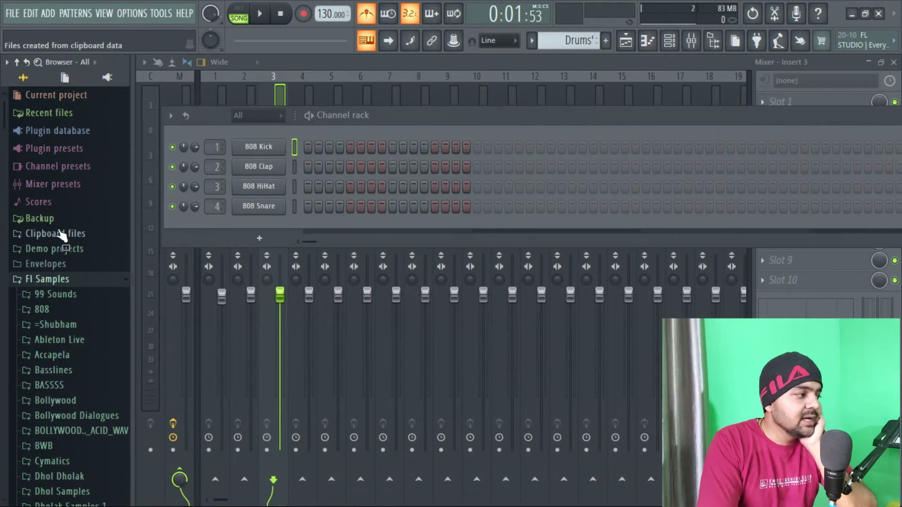
{"action": "left_click", "coordinate": [49, 279]}
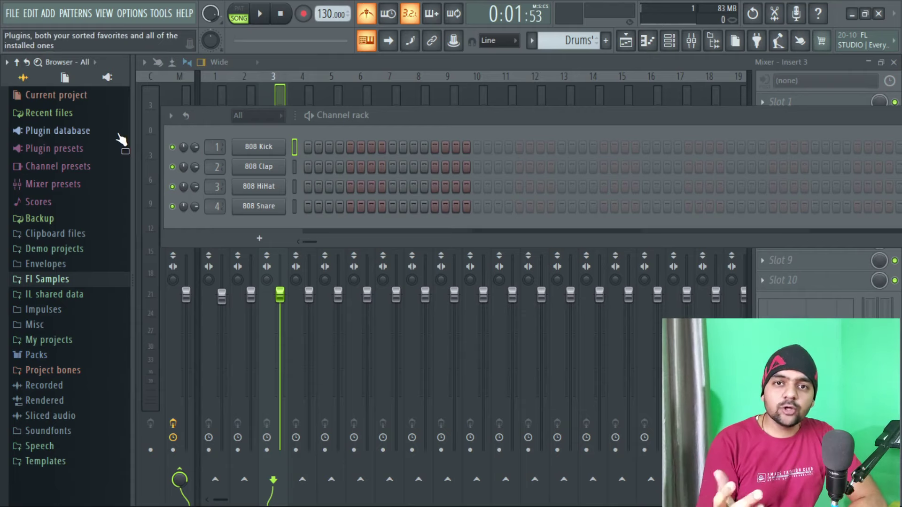
Look inside the browser's Current project and Recent files entries, collapsing each one again
{"action": "left_click", "coordinate": [46, 94]}
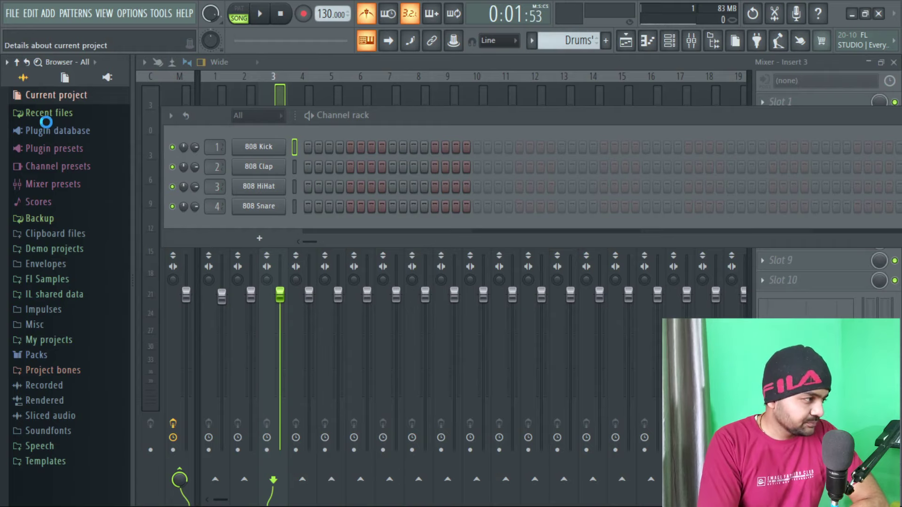
{"action": "left_click", "coordinate": [33, 111]}
{"action": "left_click", "coordinate": [53, 114]}
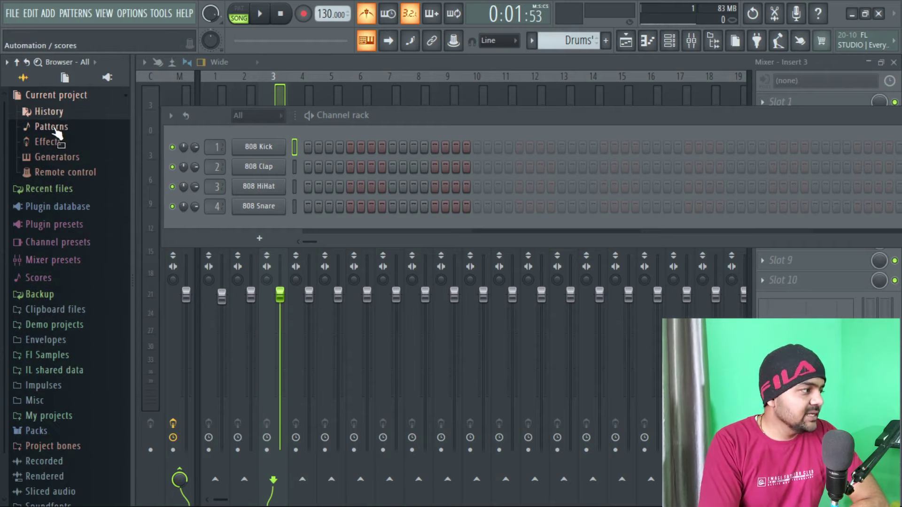
{"action": "left_click", "coordinate": [57, 97]}
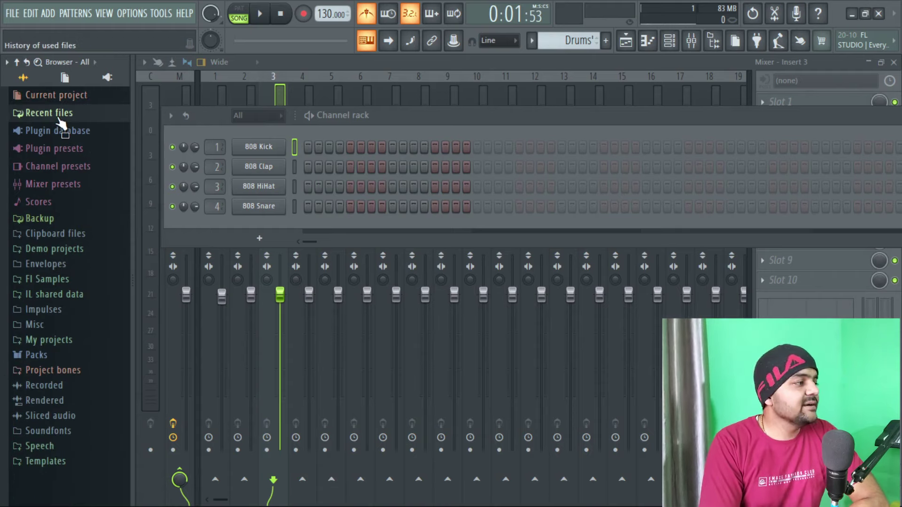
{"action": "left_click", "coordinate": [59, 119]}
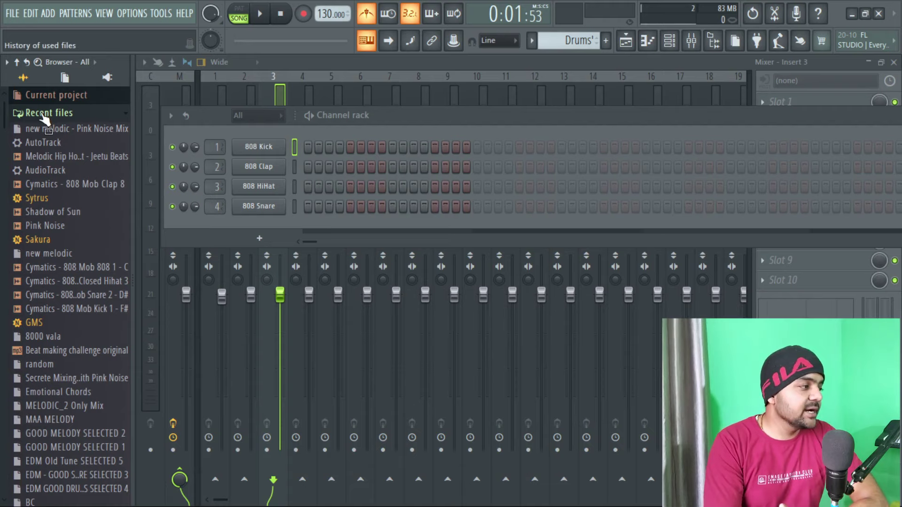
{"action": "left_click", "coordinate": [44, 117]}
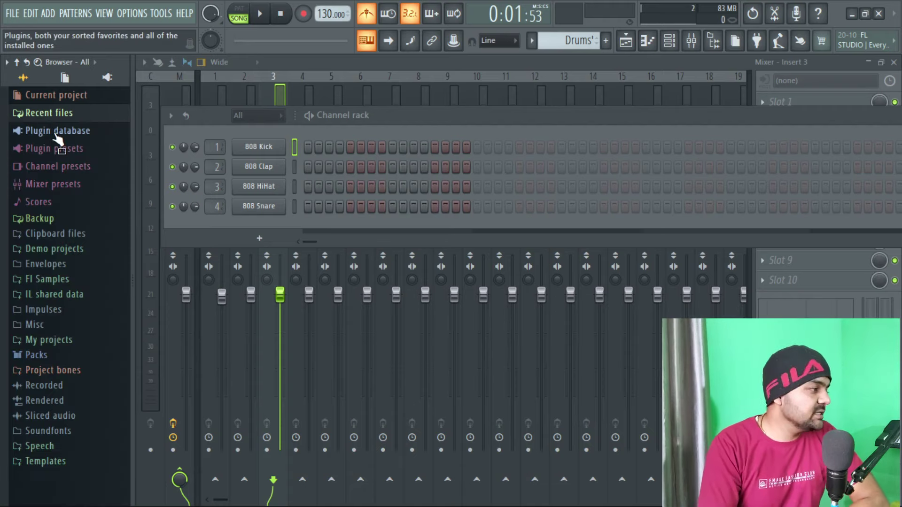
Look through the Effects categories of the plugin database, including Compressors, and collapse the database again
{"action": "left_click", "coordinate": [57, 134]}
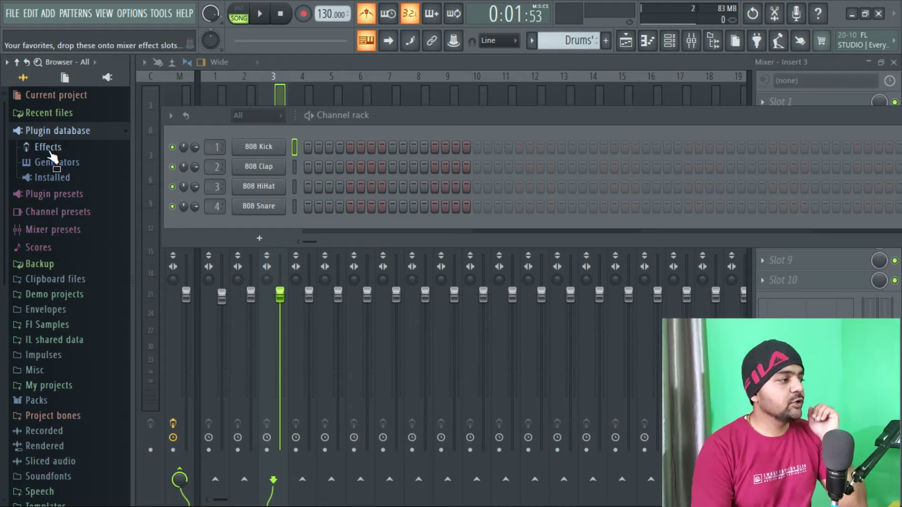
{"action": "left_click", "coordinate": [50, 148]}
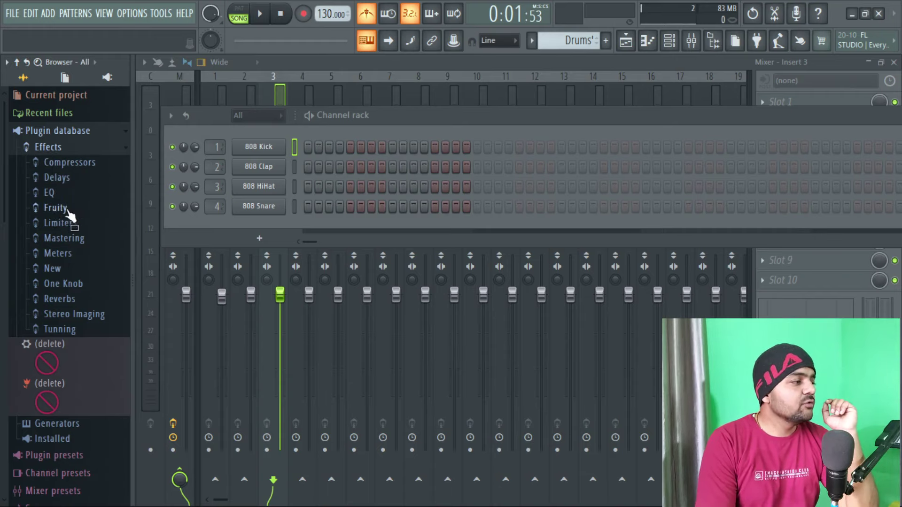
{"action": "left_click", "coordinate": [70, 162]}
{"action": "left_click", "coordinate": [70, 163]}
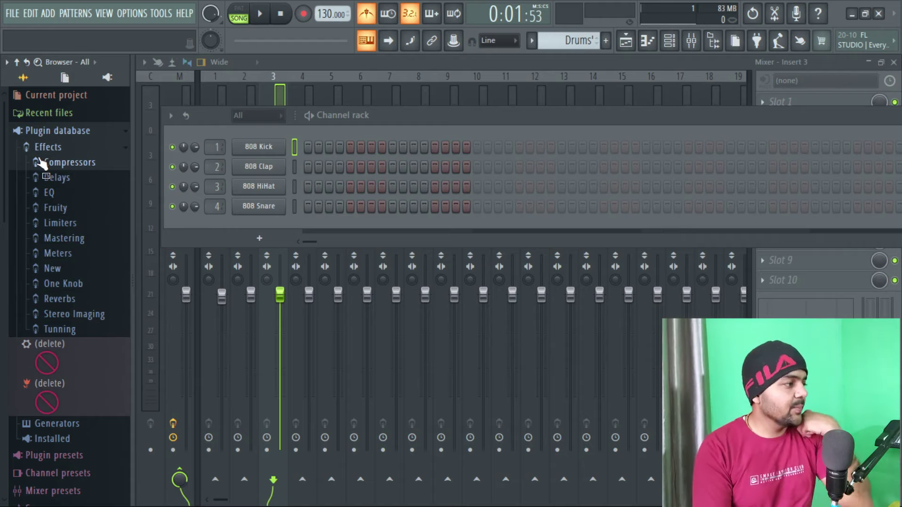
{"action": "left_click", "coordinate": [29, 132]}
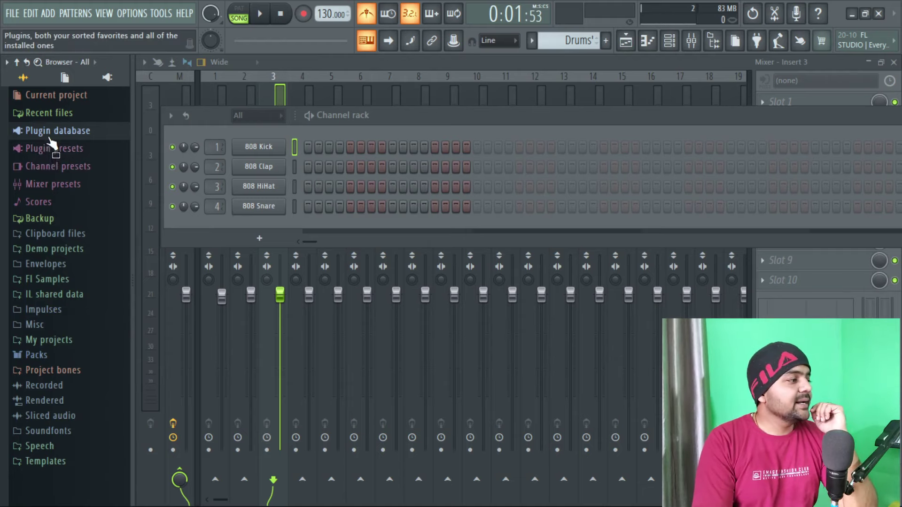
Look through the plugin database's Generators category, including the Images and Packs folders under FLEX, and collapse Generators again
{"action": "left_click", "coordinate": [52, 131]}
{"action": "left_click", "coordinate": [53, 147]}
{"action": "left_click", "coordinate": [56, 163]}
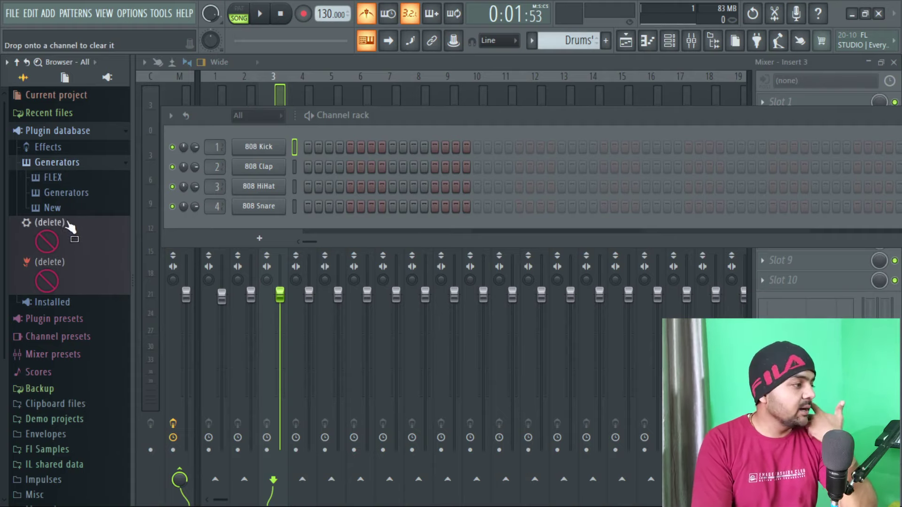
{"action": "left_click", "coordinate": [56, 178]}
{"action": "left_click", "coordinate": [64, 193]}
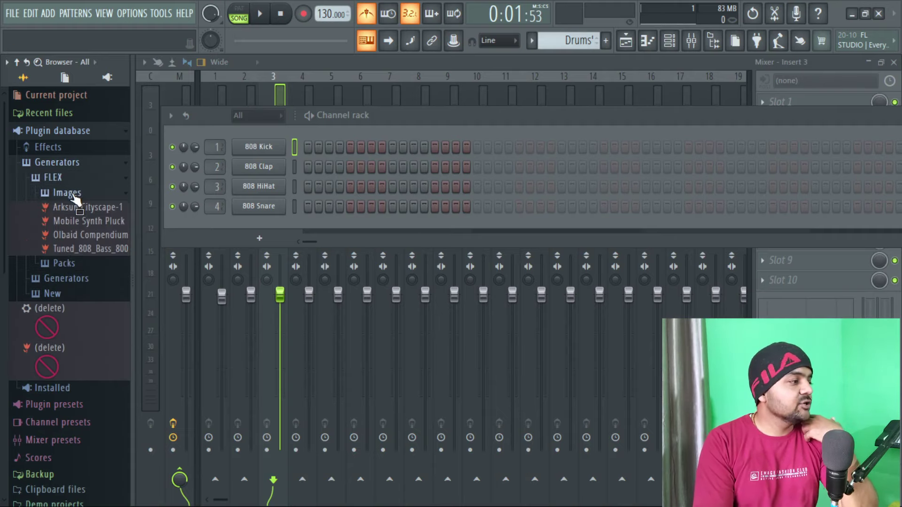
{"action": "left_click", "coordinate": [68, 209]}
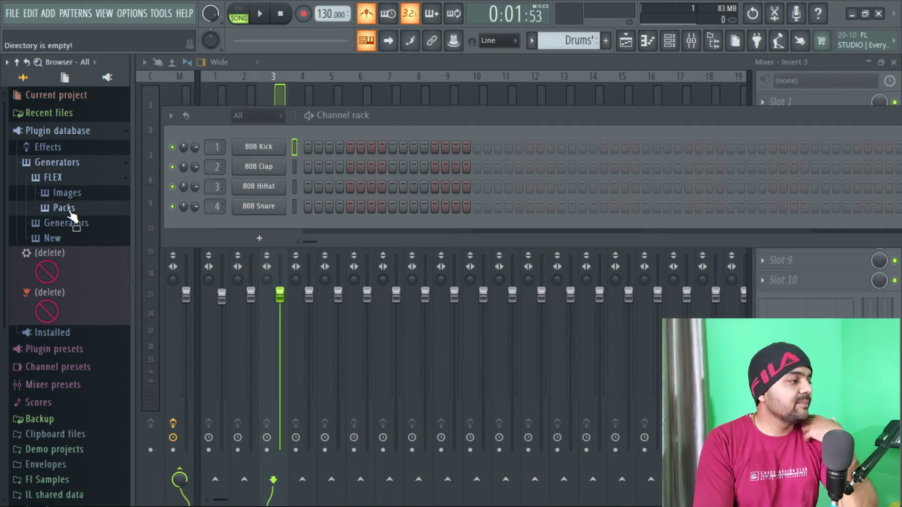
{"action": "left_click", "coordinate": [74, 176]}
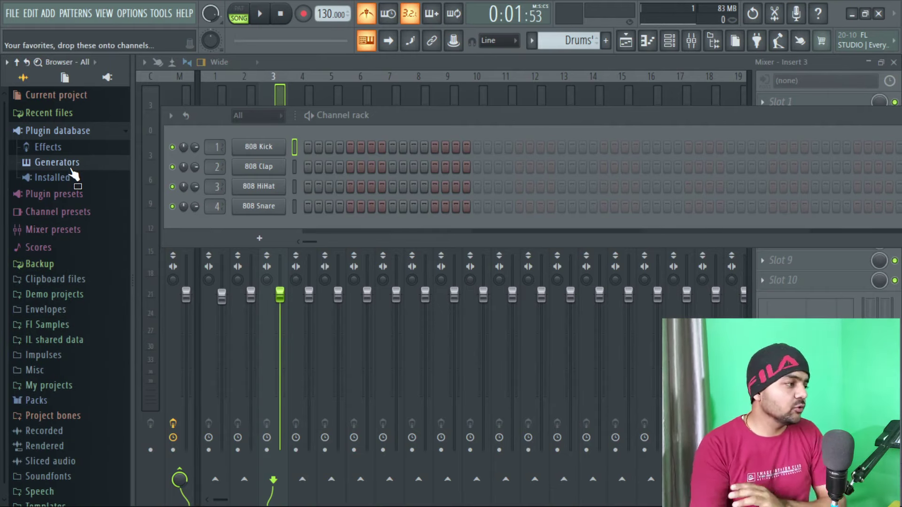
Look inside the Effects category of the Installed plugins and collapse the plugin database again
{"action": "left_click", "coordinate": [70, 177]}
{"action": "left_click", "coordinate": [67, 194]}
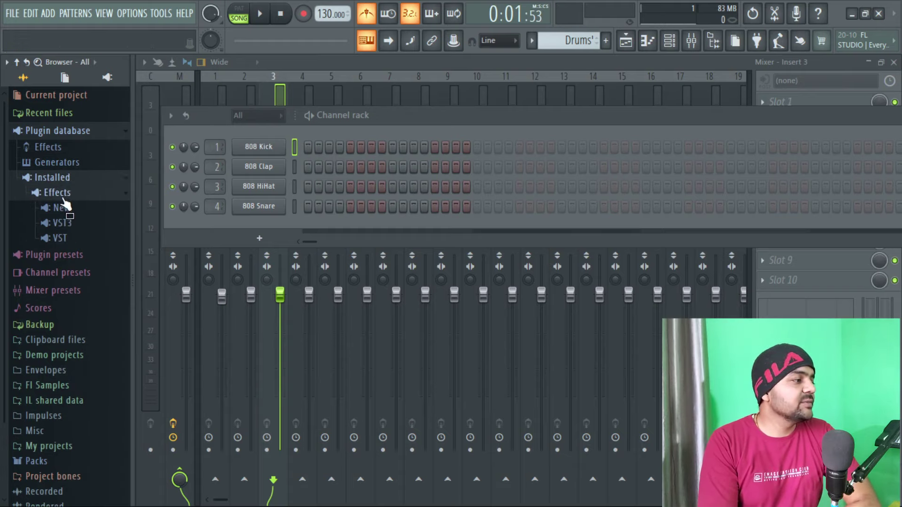
{"action": "left_click", "coordinate": [66, 193]}
{"action": "left_click", "coordinate": [68, 178]}
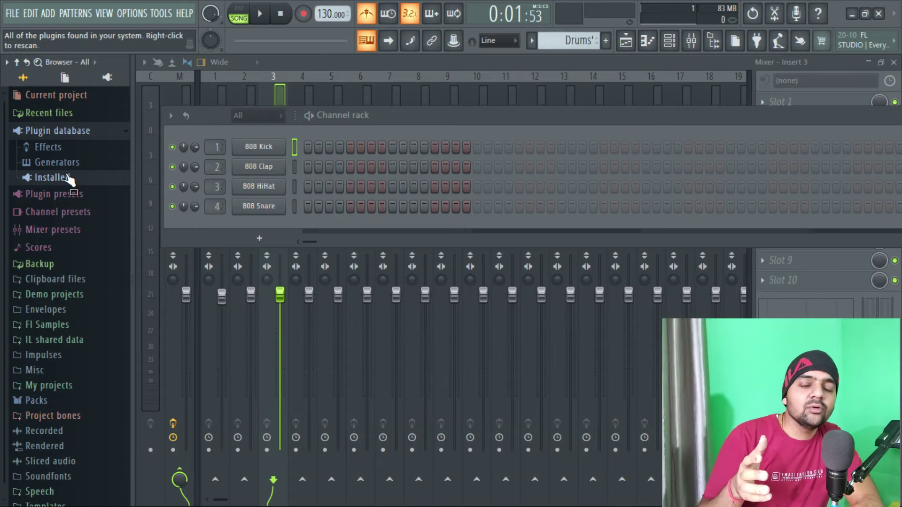
{"action": "left_click", "coordinate": [68, 177]}
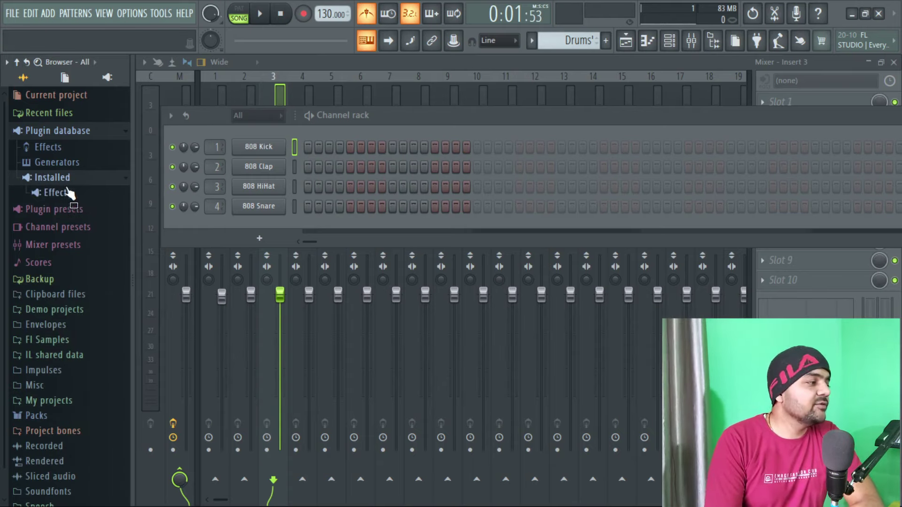
{"action": "left_click", "coordinate": [65, 193]}
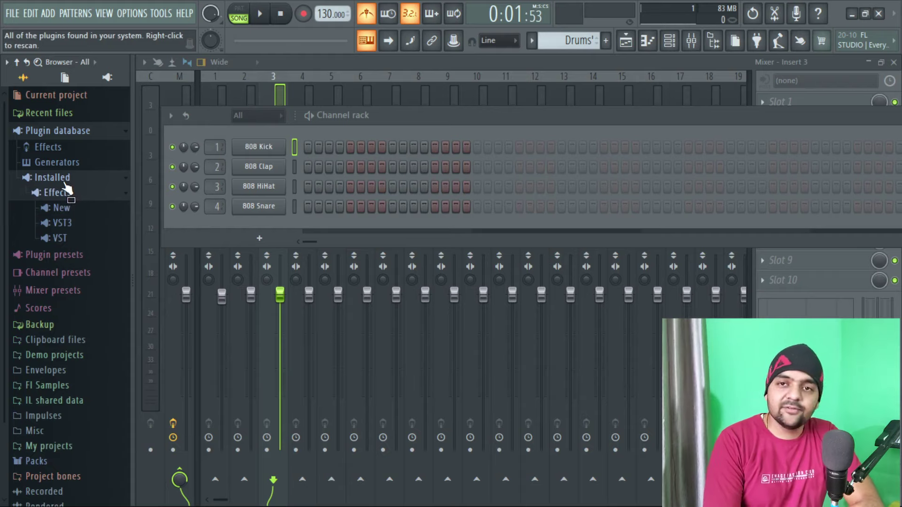
{"action": "left_click", "coordinate": [66, 181]}
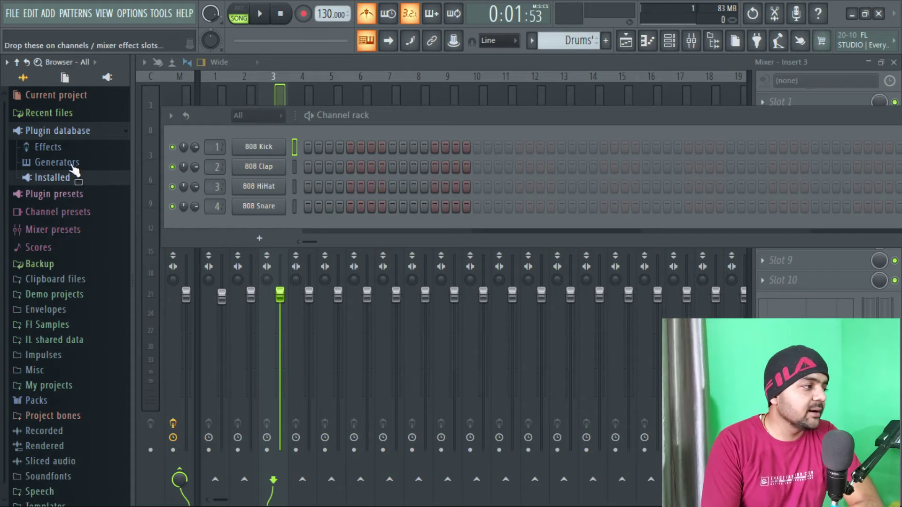
{"action": "left_click", "coordinate": [68, 132]}
Look through the generator list in the browser's Plugin presets
{"action": "left_click", "coordinate": [60, 149]}
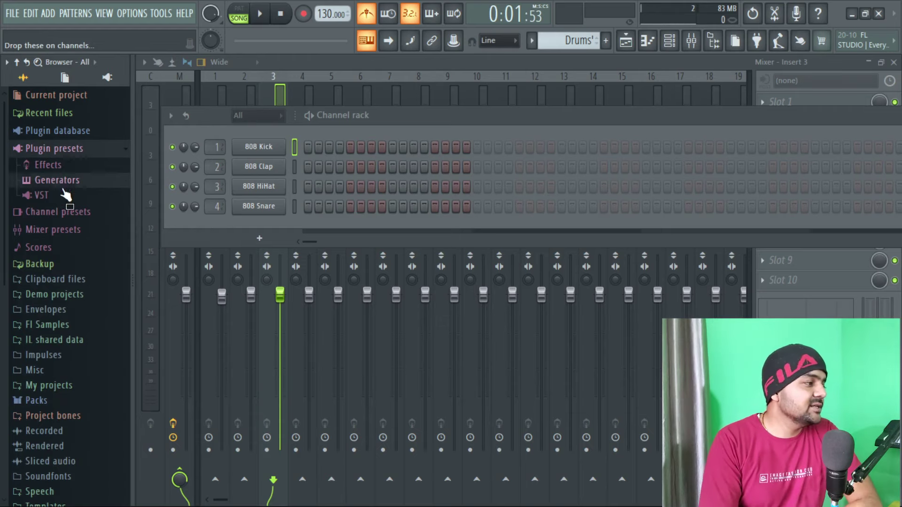
{"action": "left_click", "coordinate": [61, 180]}
{"action": "left_click", "coordinate": [61, 174]}
{"action": "left_click", "coordinate": [58, 188]}
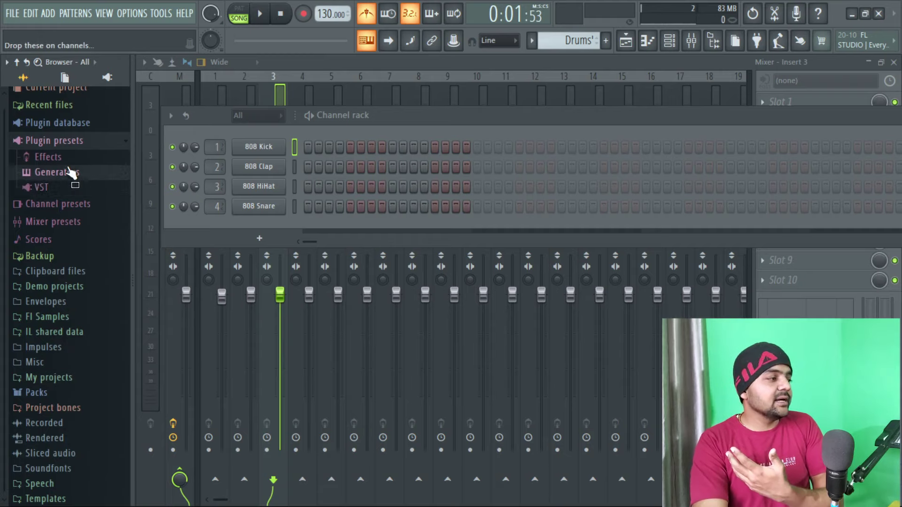
{"action": "left_click", "coordinate": [67, 171]}
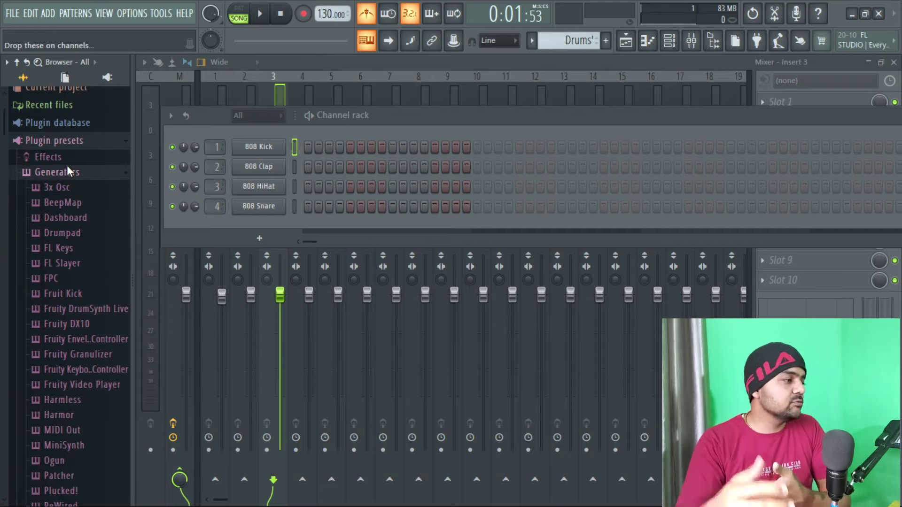
{"action": "left_click", "coordinate": [50, 163]}
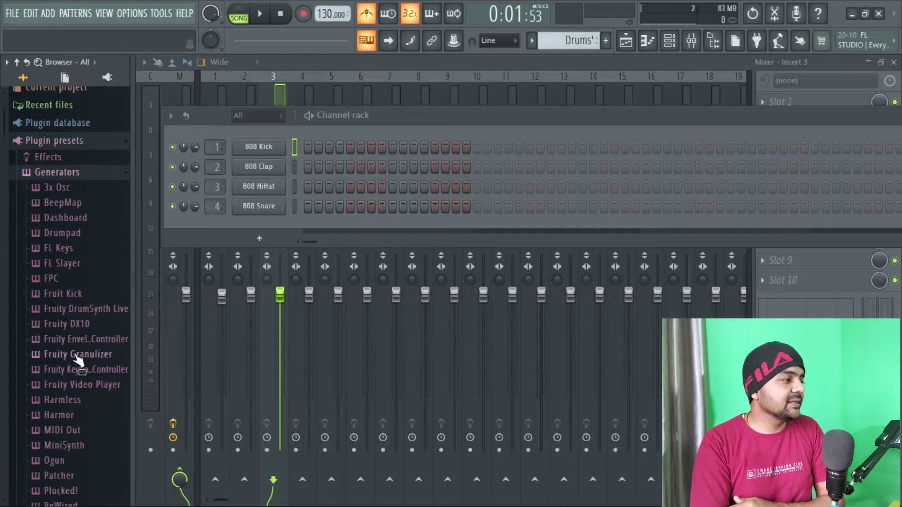
{"action": "scroll", "coordinate": [63, 450], "scroll_direction": "down", "scroll_amount": 5}
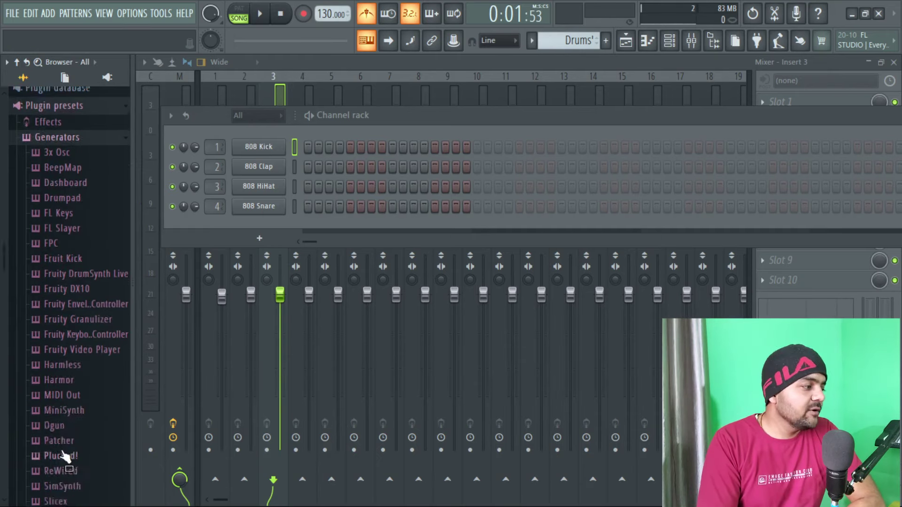
{"action": "scroll", "coordinate": [58, 450], "scroll_direction": "up", "scroll_amount": 5}
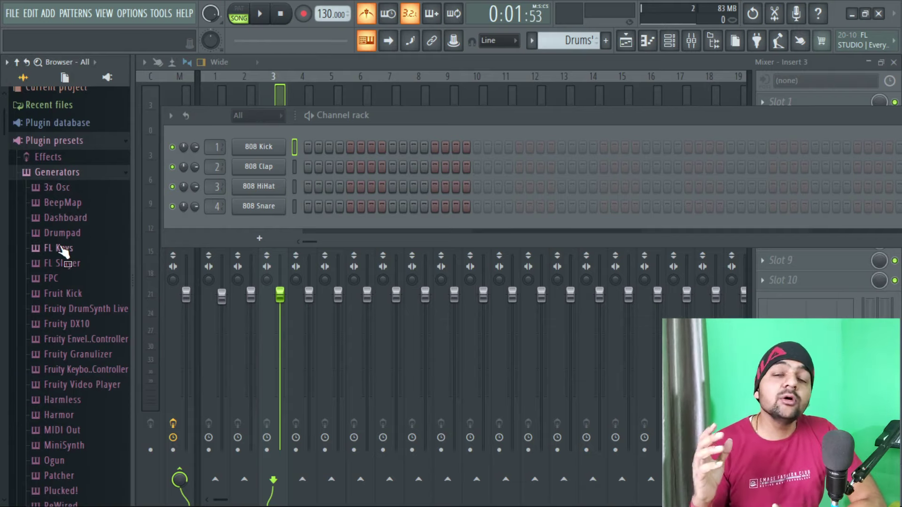
Add FL Slayer's AUTO Chorus Chords preset as a new channel, audition it with several notes, and close its window and preset folder
{"action": "left_click", "coordinate": [66, 263]}
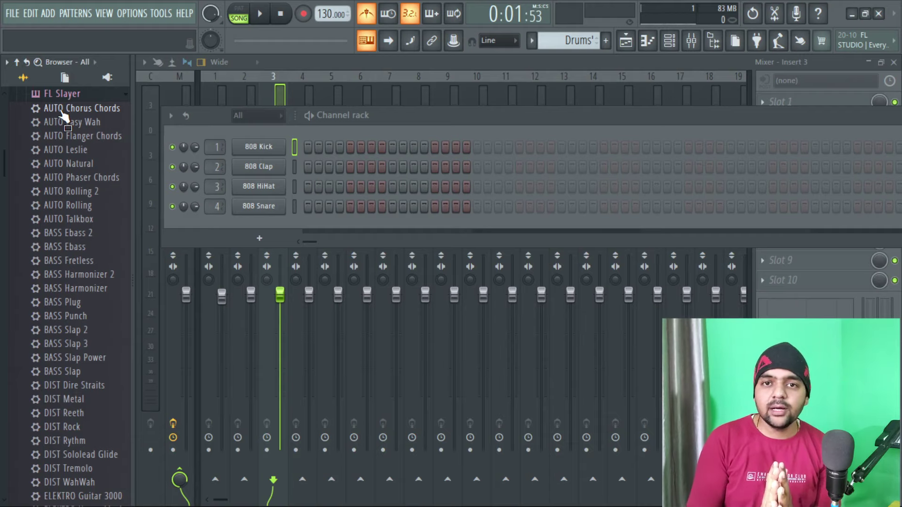
{"action": "left_click_drag", "start_coordinate": [60, 112], "coordinate": [258, 222]}
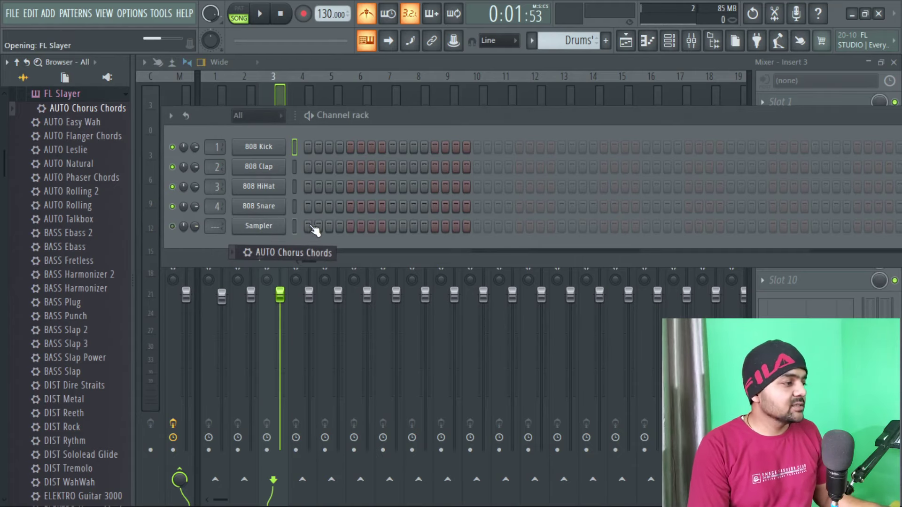
{"action": "key", "text": "b"}
{"action": "key", "text": "g"}
{"action": "key", "text": "c"}
{"action": "key", "text": "x"}
{"action": "key", "text": "z"}
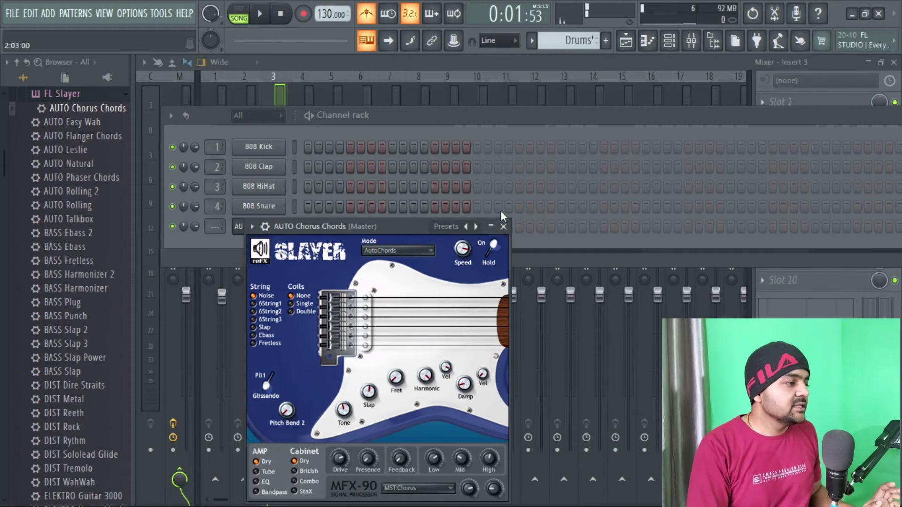
{"action": "left_click", "coordinate": [503, 227]}
{"action": "left_click", "coordinate": [62, 96]}
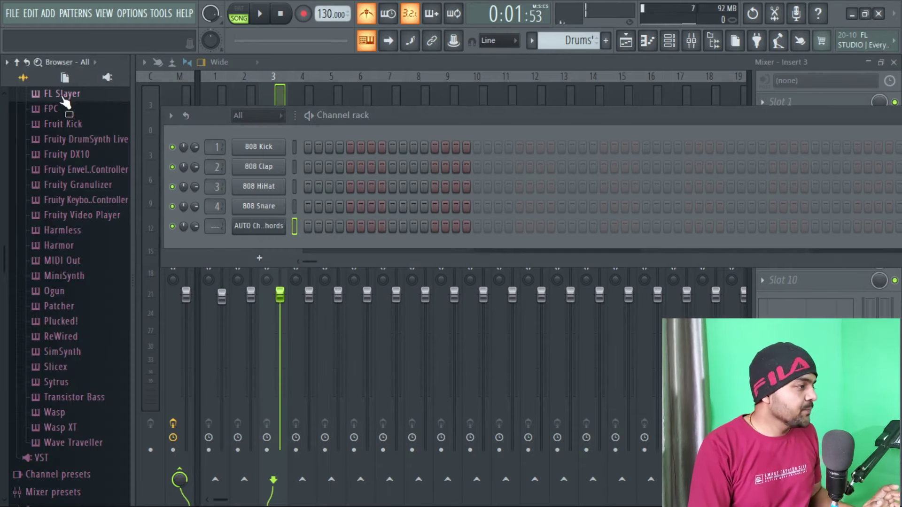
Add Harmor's Chip preset from the Arp folder as a new channel and audition it
{"action": "left_click", "coordinate": [64, 245]}
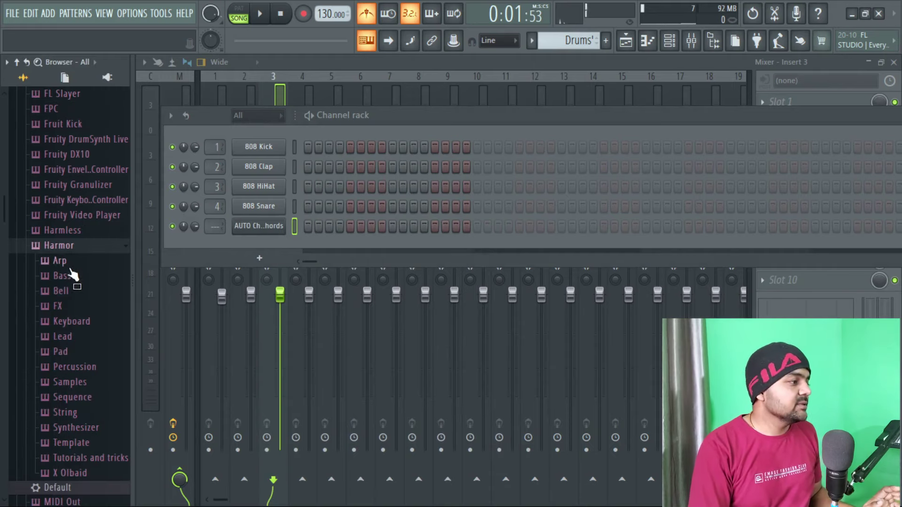
{"action": "left_click", "coordinate": [60, 261]}
{"action": "left_click_drag", "start_coordinate": [63, 276], "coordinate": [263, 245]}
{"action": "left_click_drag", "start_coordinate": [534, 246], "coordinate": [443, 97]}
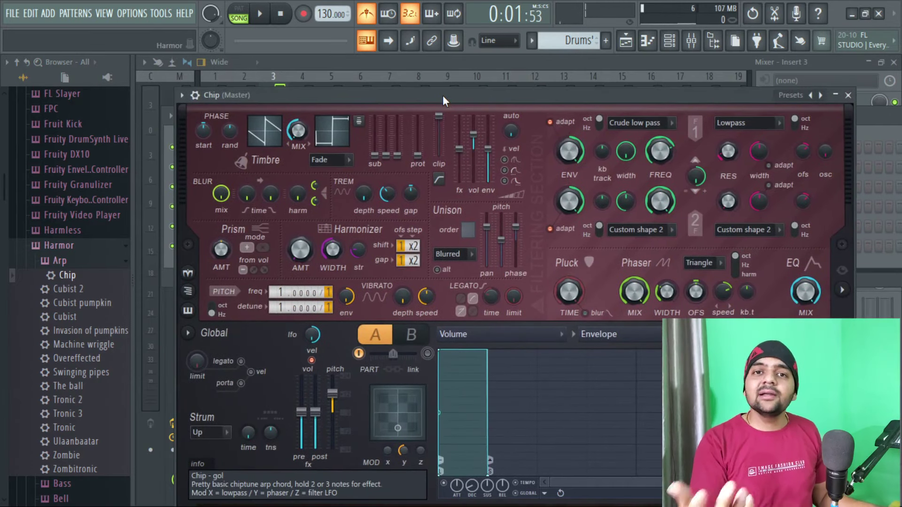
{"action": "key", "text": "z"}
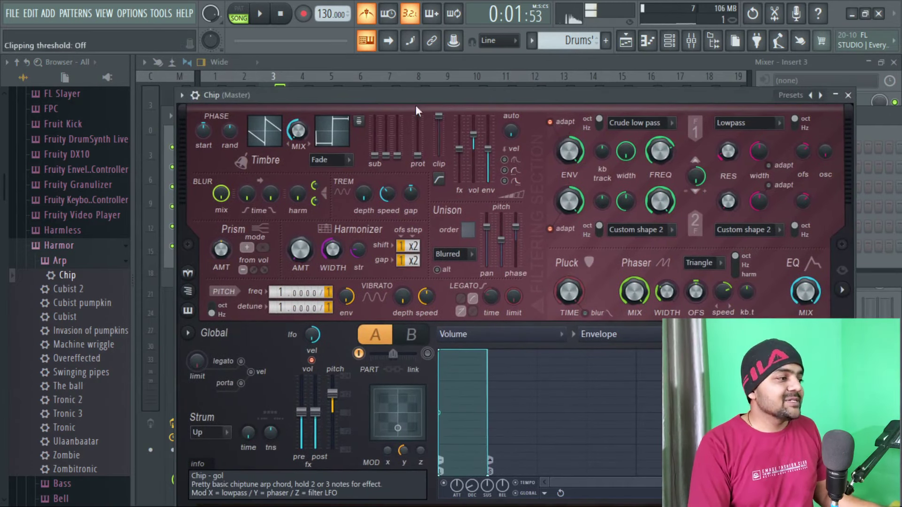
Switch the Harmor channel to the Aural Psynapse preset, audition it, and close the plugin window
{"action": "left_click", "coordinate": [182, 95]}
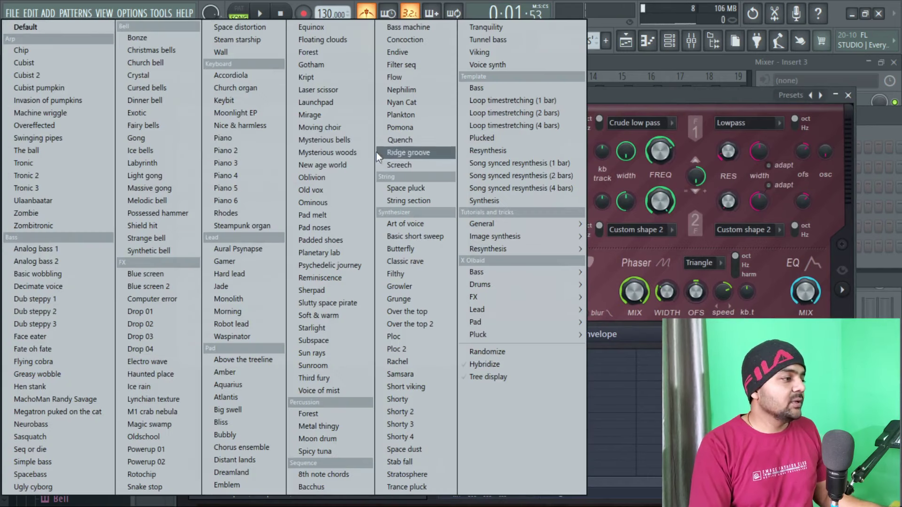
{"action": "left_click", "coordinate": [246, 251]}
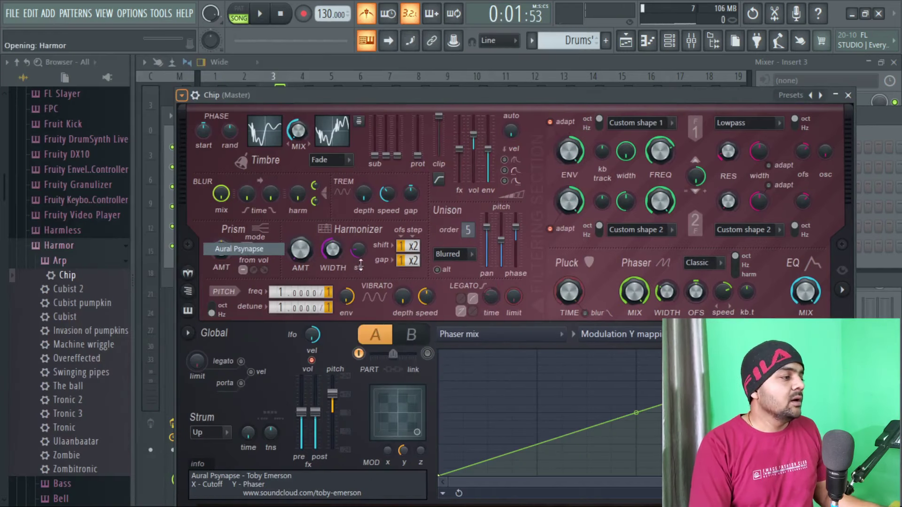
{"action": "key", "text": "c"}
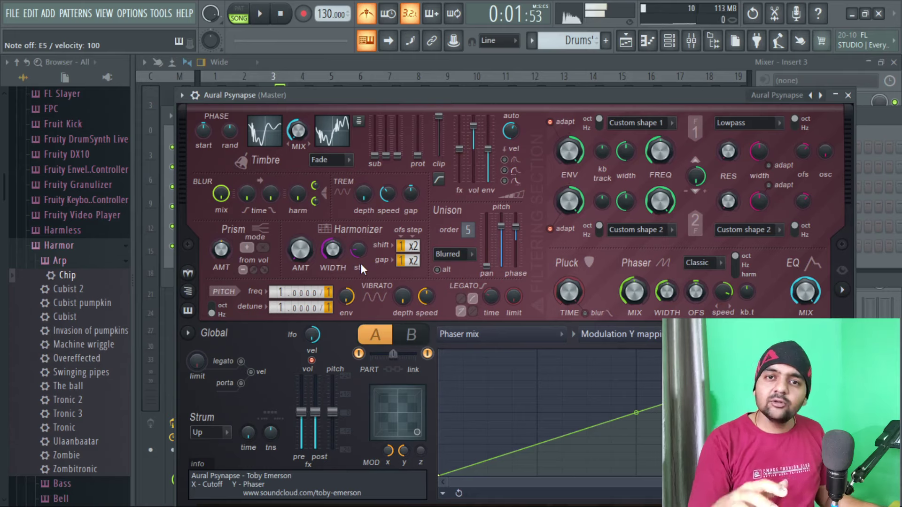
{"action": "left_click", "coordinate": [849, 95]}
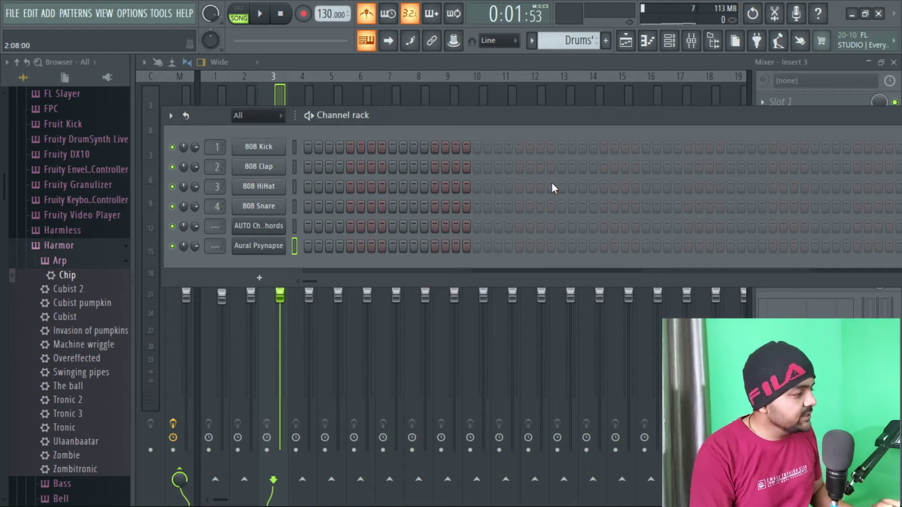
Collapse the Generators folder and the Plugin presets entry in the browser
{"action": "scroll", "coordinate": [56, 187], "scroll_direction": "up", "scroll_amount": 4}
{"action": "left_click", "coordinate": [56, 169]}
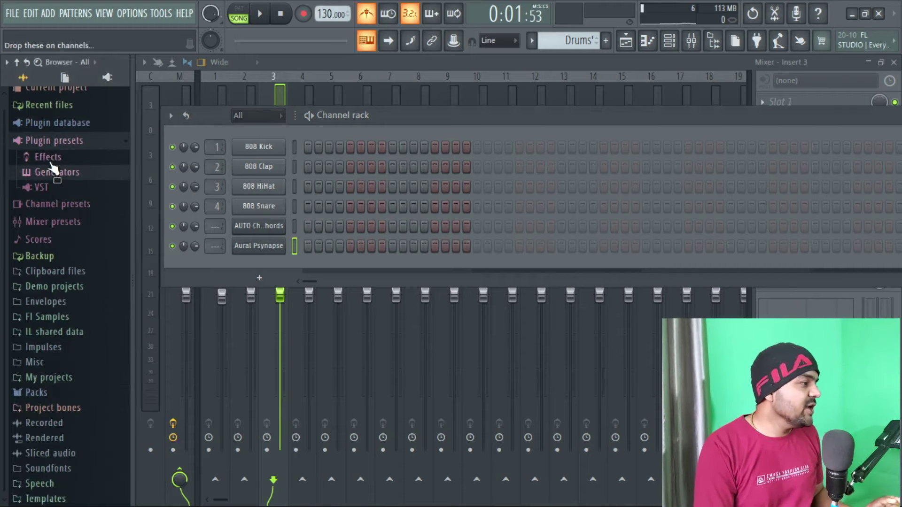
{"action": "left_click", "coordinate": [58, 148]}
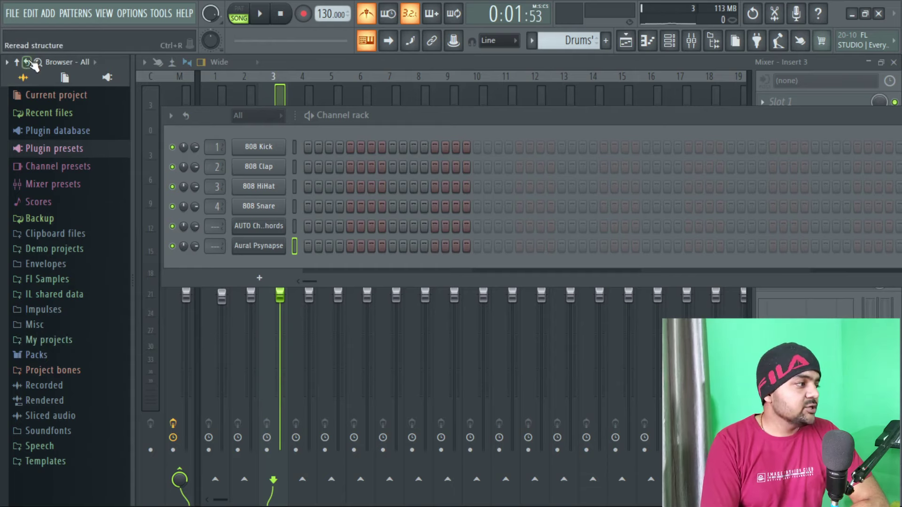
Look through the browser's Recent files history and collapse it again
{"action": "left_click", "coordinate": [32, 113]}
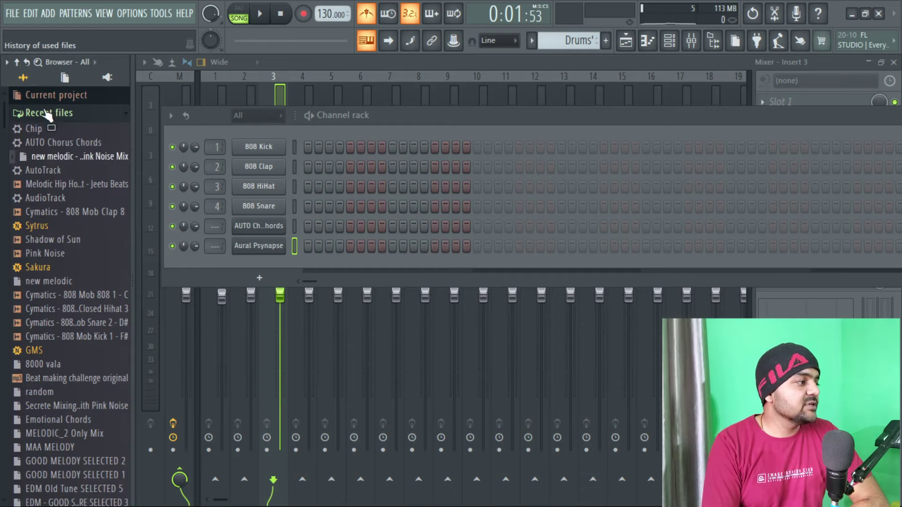
{"action": "scroll", "coordinate": [77, 235], "scroll_direction": "down", "scroll_amount": 10}
{"action": "scroll", "coordinate": [75, 270], "scroll_direction": "down", "scroll_amount": 12}
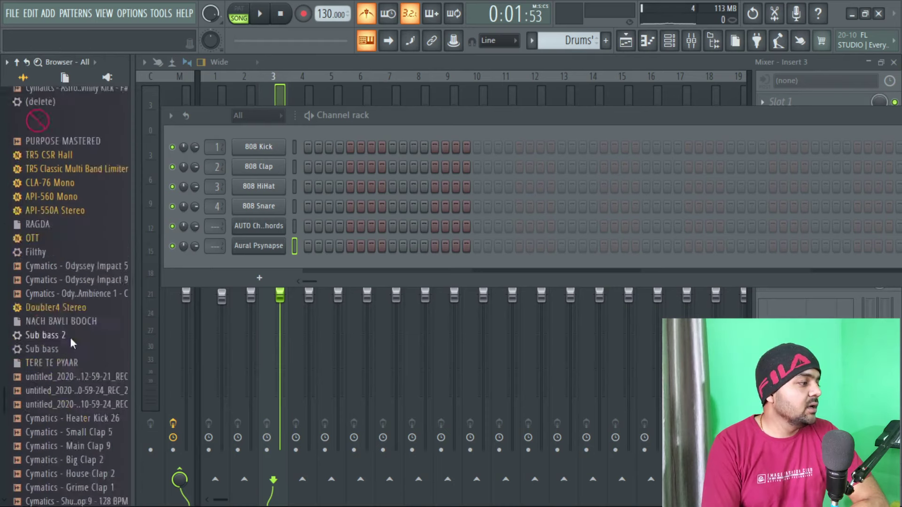
{"action": "left_click", "coordinate": [71, 300]}
{"action": "left_click", "coordinate": [75, 248]}
{"action": "left_click", "coordinate": [74, 233]}
{"action": "left_click", "coordinate": [70, 167]}
Expand Plugin presets down to the Drumpad generator's folders, and collapse the whole browser structure at once
{"action": "left_click", "coordinate": [68, 148]}
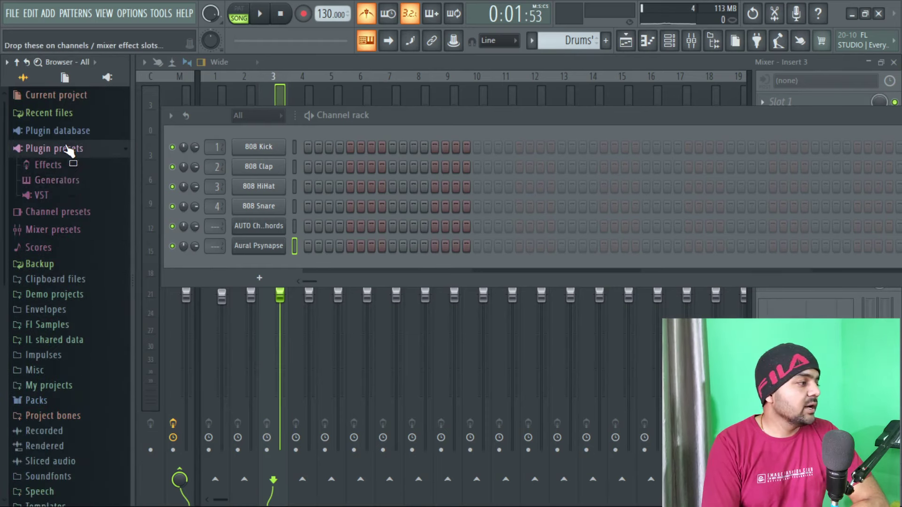
{"action": "left_click", "coordinate": [66, 179]}
{"action": "left_click", "coordinate": [68, 233]}
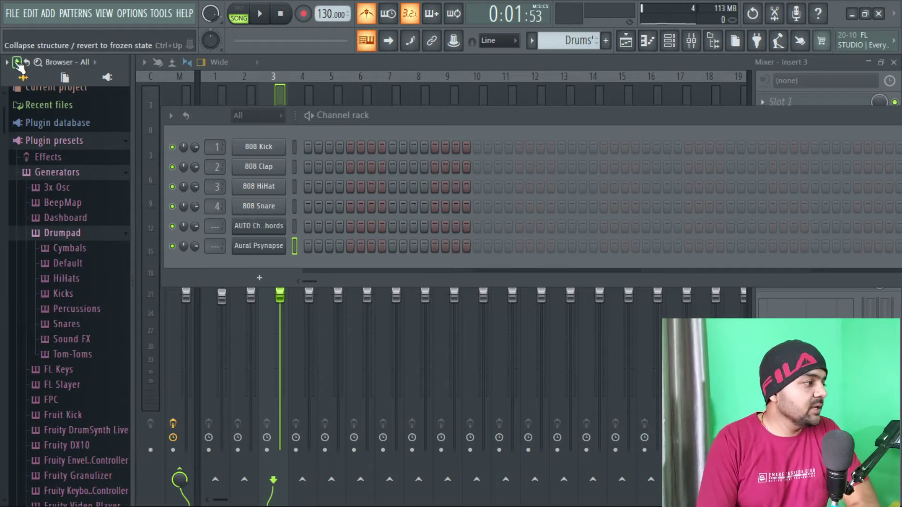
{"action": "left_click", "coordinate": [18, 64]}
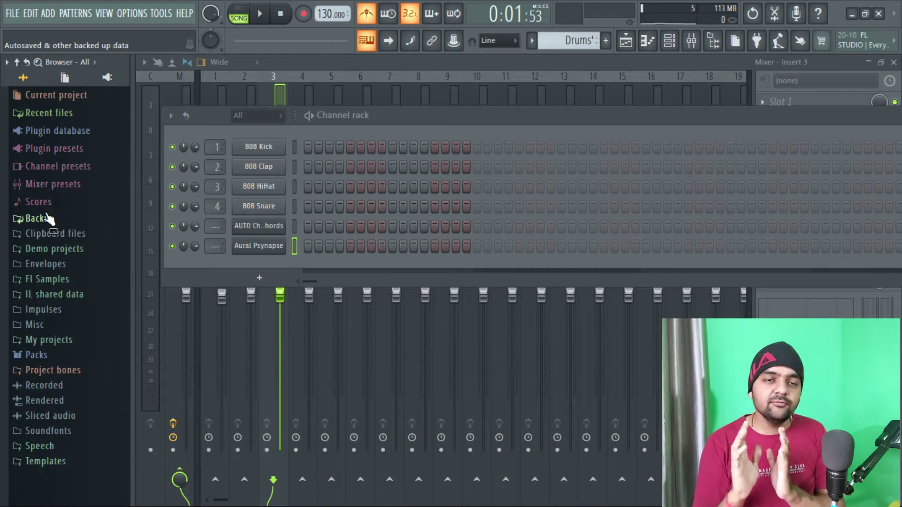
Expand Packs in the browser down to the Kicks folder inside Drums
{"action": "left_click", "coordinate": [36, 355]}
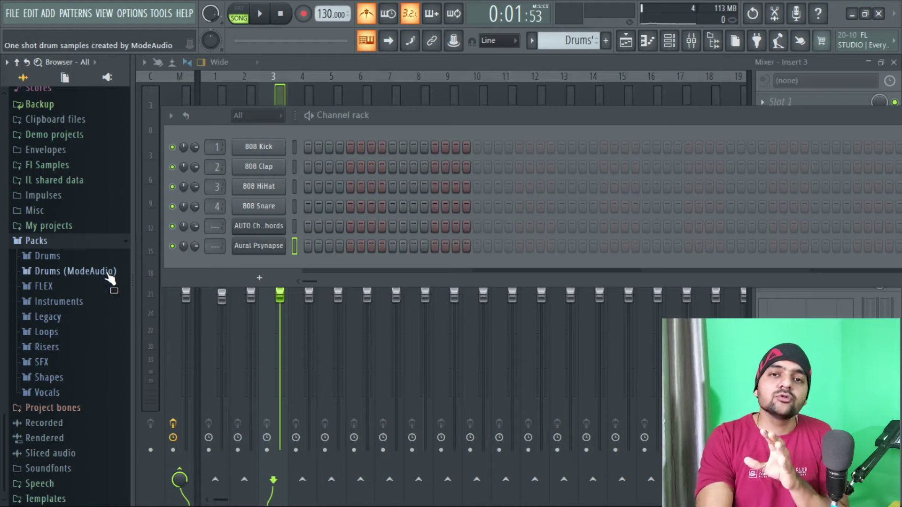
{"action": "left_click", "coordinate": [41, 258]}
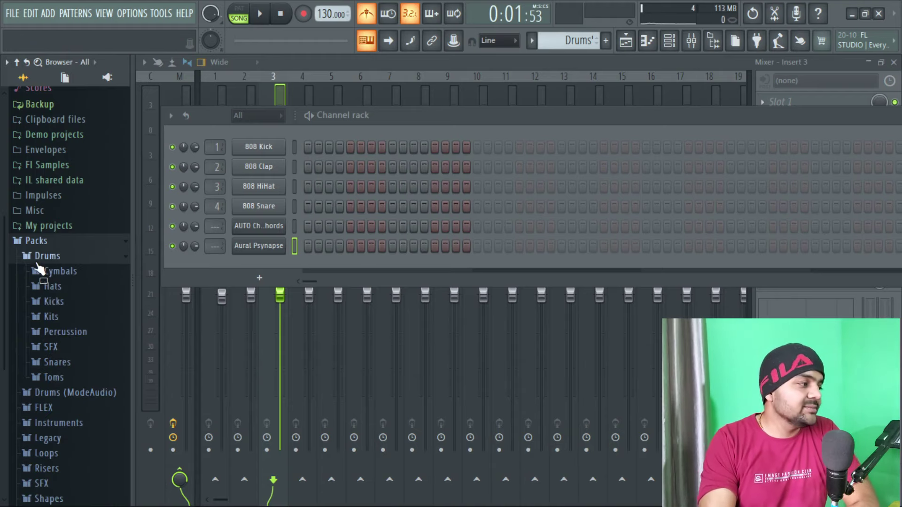
{"action": "left_click", "coordinate": [55, 302]}
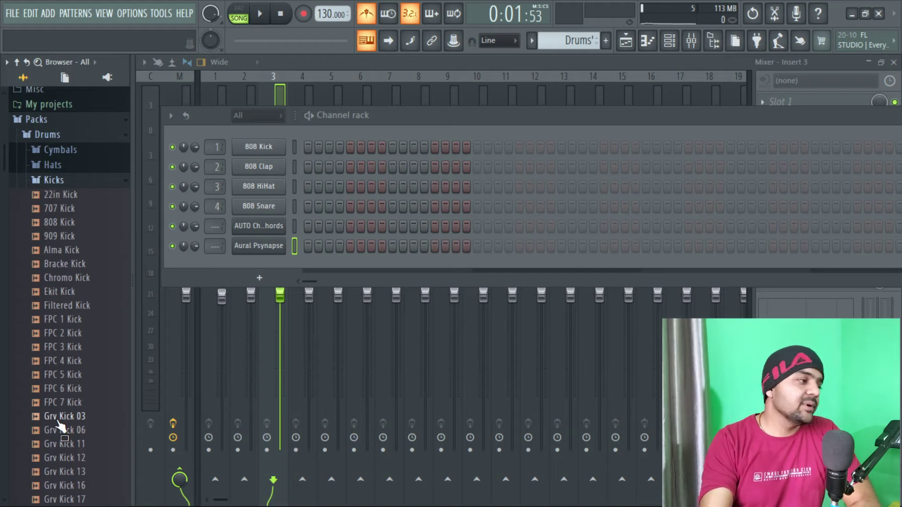
Audition the 22in, 707, 808, 909, Alma and FPC 5 kick samples, and collapse the Kicks folder
{"action": "left_click", "coordinate": [54, 199]}
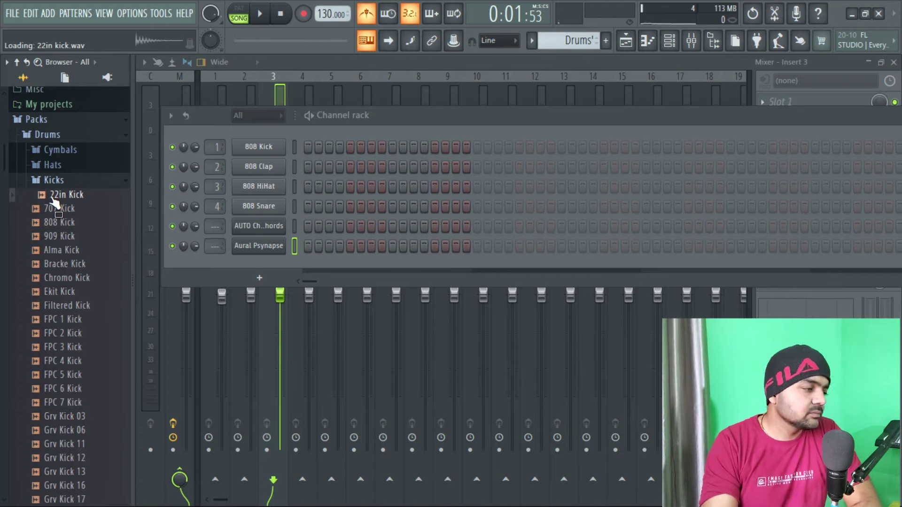
{"action": "left_click", "coordinate": [57, 208]}
{"action": "left_click", "coordinate": [57, 222]}
{"action": "left_click", "coordinate": [61, 236]}
{"action": "left_click", "coordinate": [61, 250]}
{"action": "left_click", "coordinate": [59, 375]}
{"action": "left_click", "coordinate": [55, 180]}
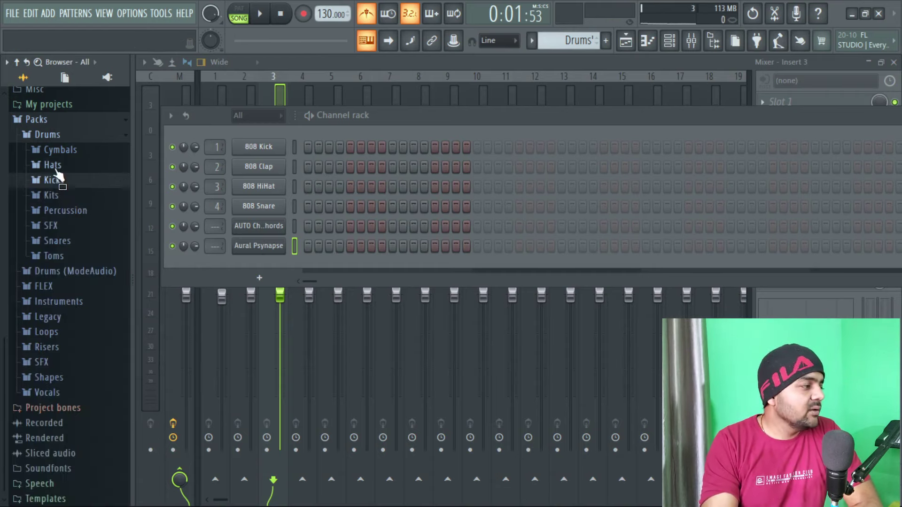
Expand the Hats folder and audition its samples one after another down to Bracke CH 1
{"action": "left_click", "coordinate": [53, 165]}
{"action": "key", "text": "Down"}
{"action": "key", "text": "Down"}
{"action": "key", "text": "Down"}
{"action": "key", "text": "Down"}
{"action": "key", "text": "Down"}
{"action": "key", "text": "Down"}
{"action": "key", "text": "Down"}
{"action": "key", "text": "Down"}
{"action": "key", "text": "Down"}
{"action": "key", "text": "Down"}
{"action": "key", "text": "Down"}
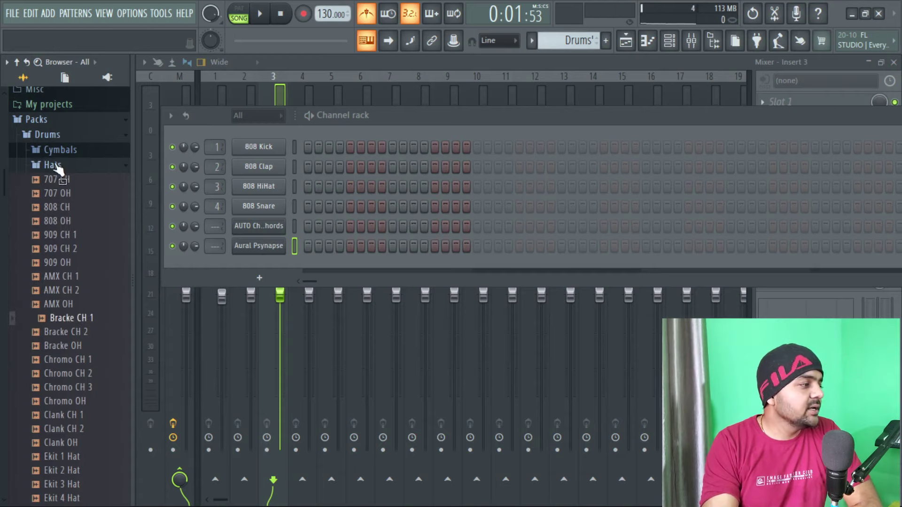
Collapse the Hats and Packs folders and select My projects in the browser
{"action": "left_click", "coordinate": [54, 164]}
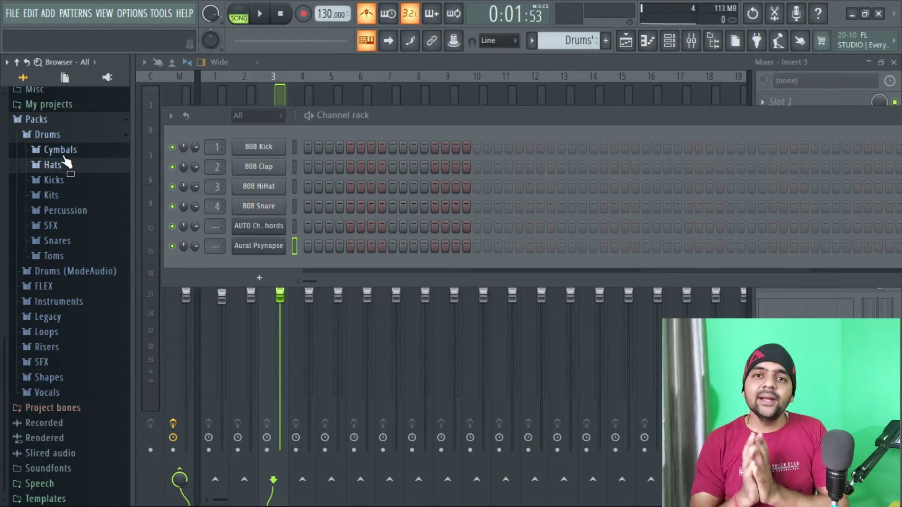
{"action": "left_click", "coordinate": [56, 122]}
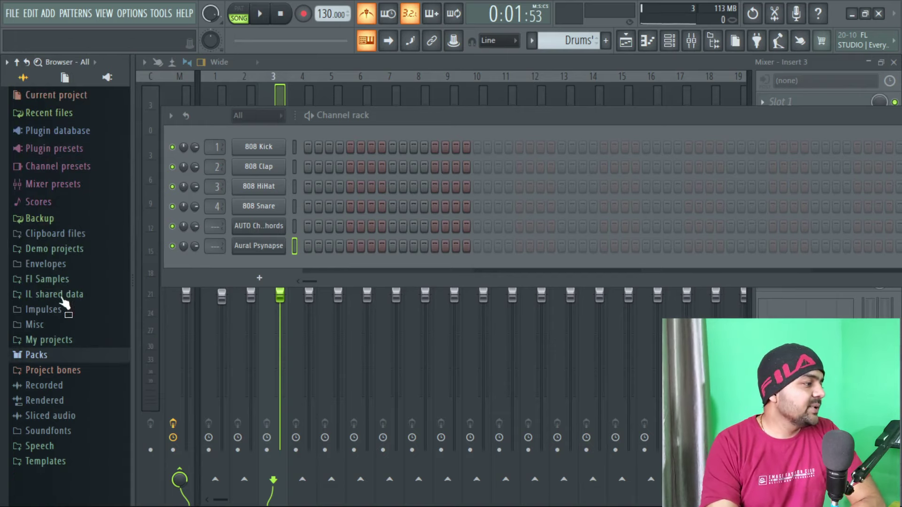
{"action": "left_click", "coordinate": [63, 343]}
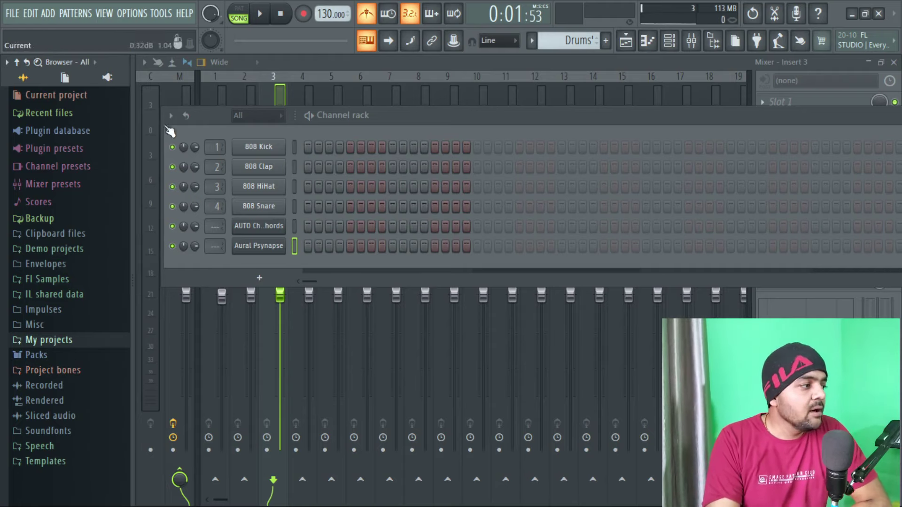
Bring the Channel rack back in front of the mixer and set it to Detached
{"action": "mouse_move", "coordinate": [431, 124]}
{"action": "left_mouse_down"}
{"action": "mouse_move", "coordinate": [443, 119]}
{"action": "mouse_move", "coordinate": [426, 127]}
{"action": "left_mouse_up"}
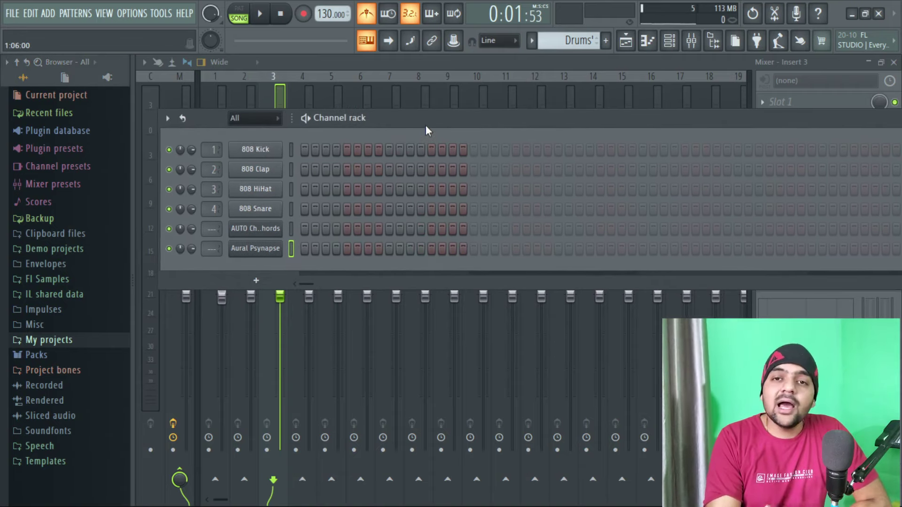
{"action": "left_click", "coordinate": [405, 55]}
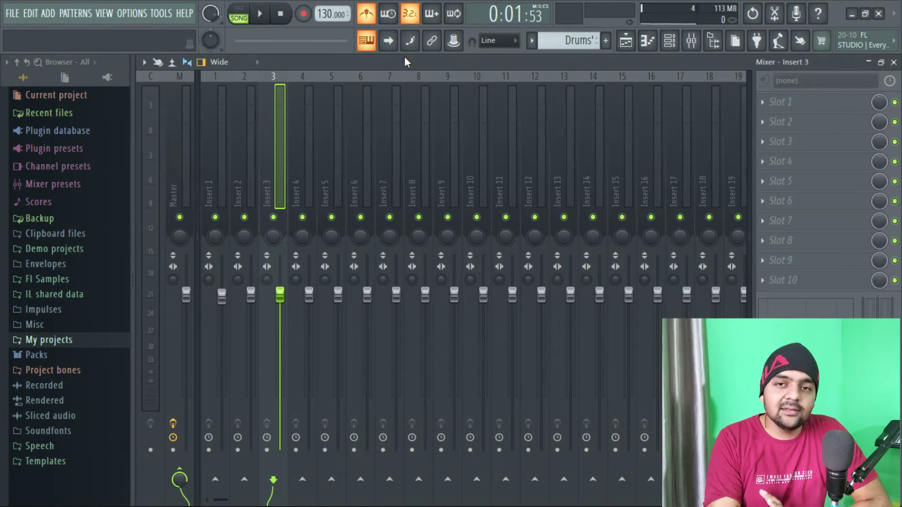
{"action": "left_click", "coordinate": [669, 41]}
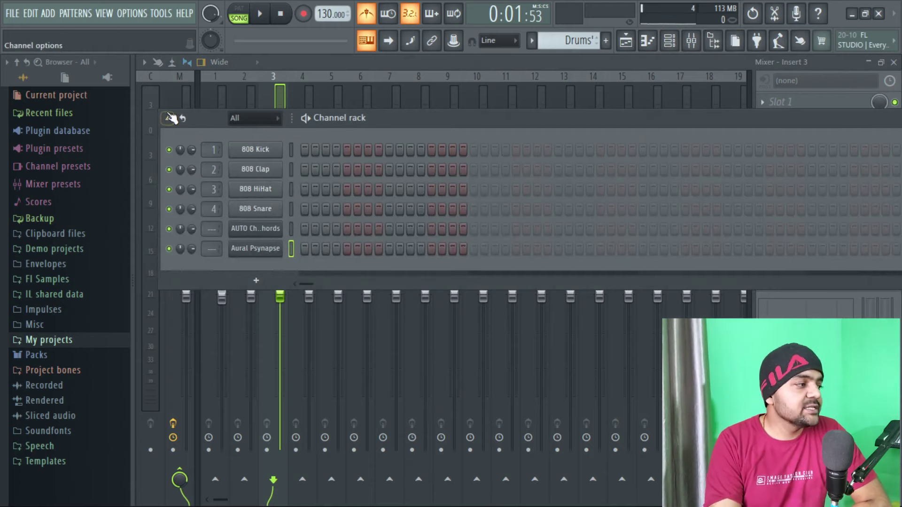
{"action": "left_click", "coordinate": [167, 119]}
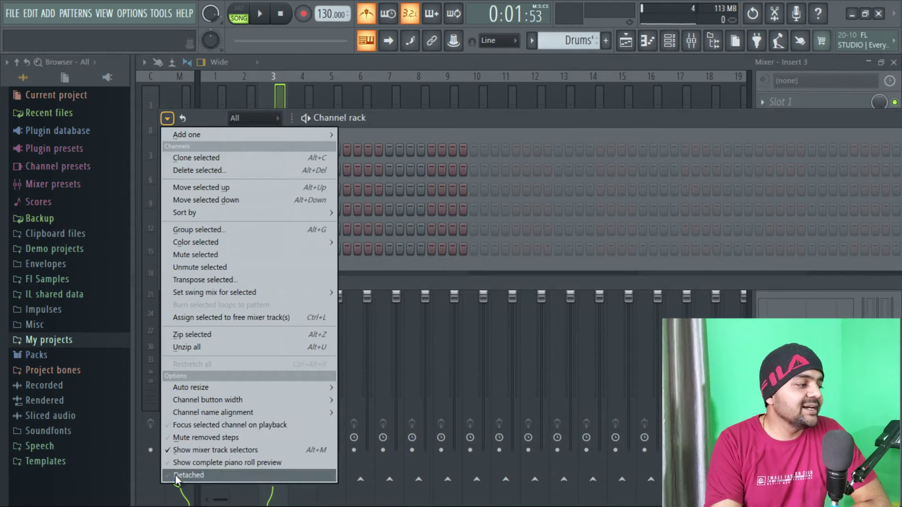
{"action": "left_click", "coordinate": [187, 476]}
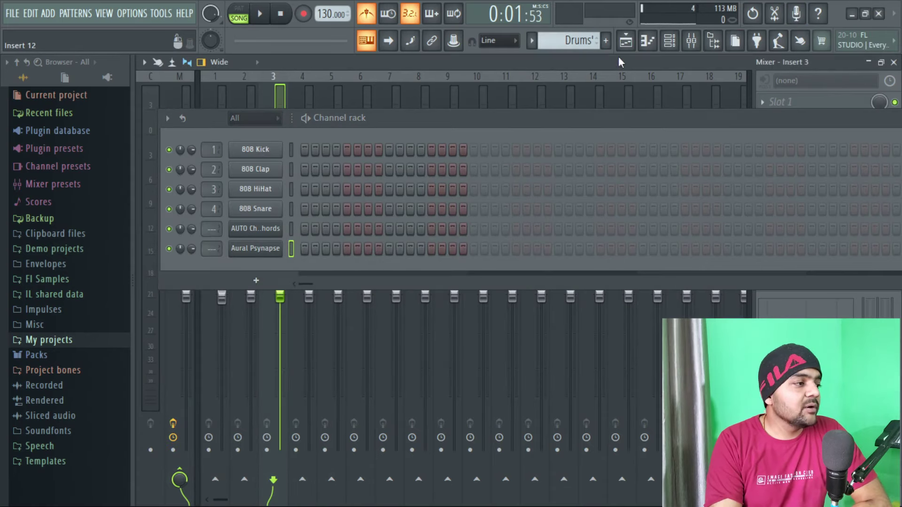
Show the piano roll and move the Channel rack lower to uncover the note grid
{"action": "left_click", "coordinate": [626, 42]}
{"action": "left_click", "coordinate": [649, 41]}
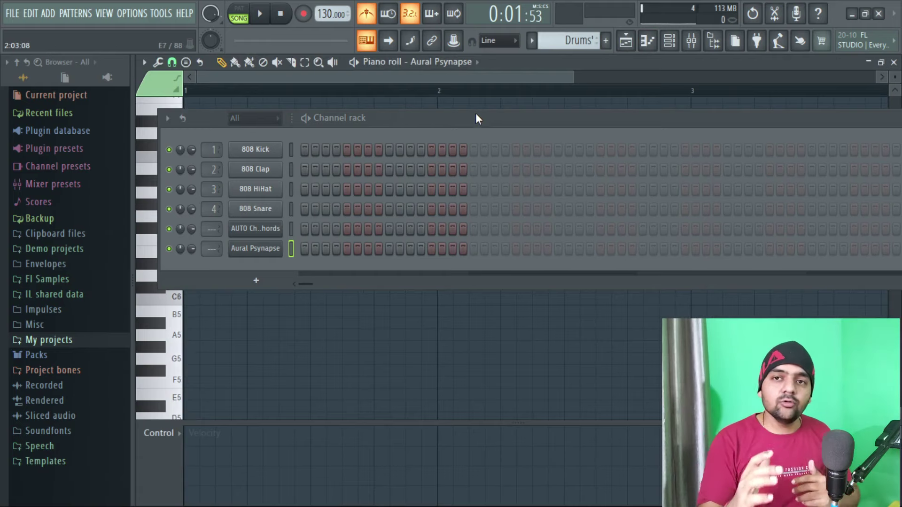
{"action": "left_click_drag", "start_coordinate": [474, 126], "coordinate": [468, 255]}
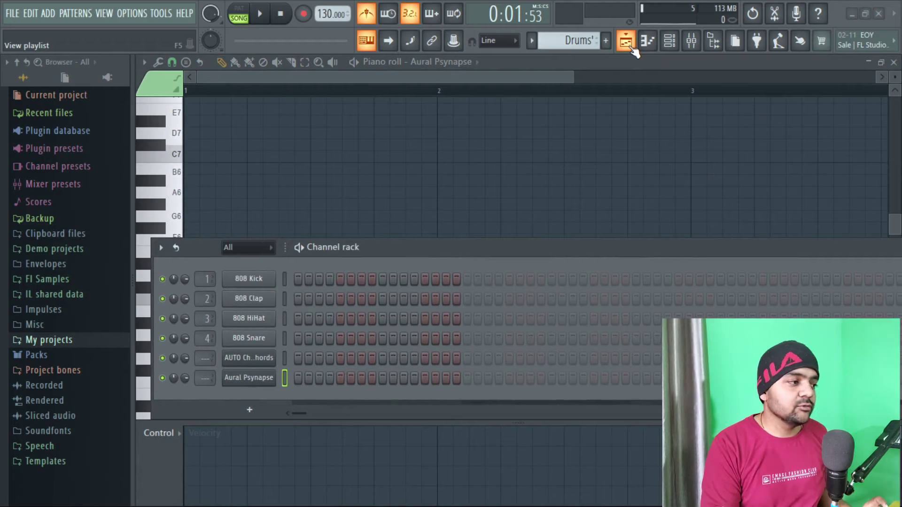
Bring up the playlist with the song position at the start, and shift the Channel rack slightly lower over its tracks
{"action": "left_click", "coordinate": [626, 40]}
{"action": "left_click_drag", "start_coordinate": [337, 94], "coordinate": [273, 90]}
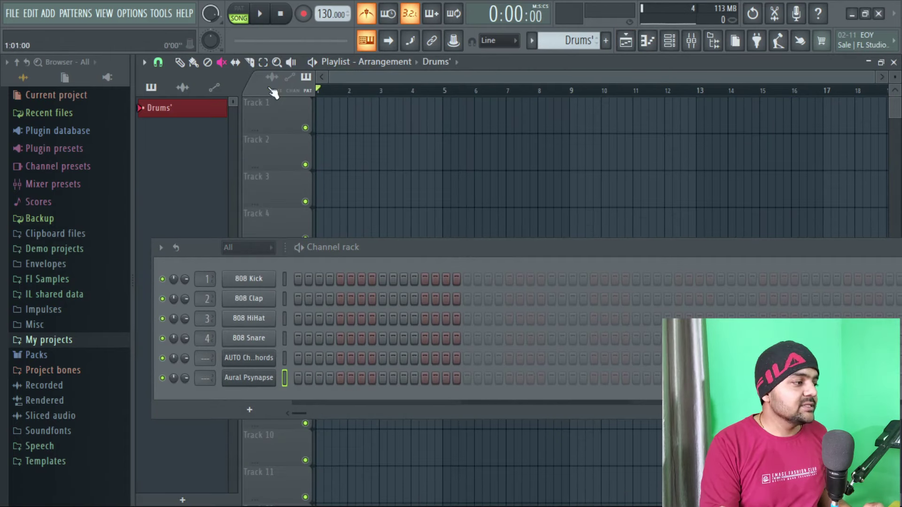
{"action": "left_click_drag", "start_coordinate": [391, 249], "coordinate": [421, 271]}
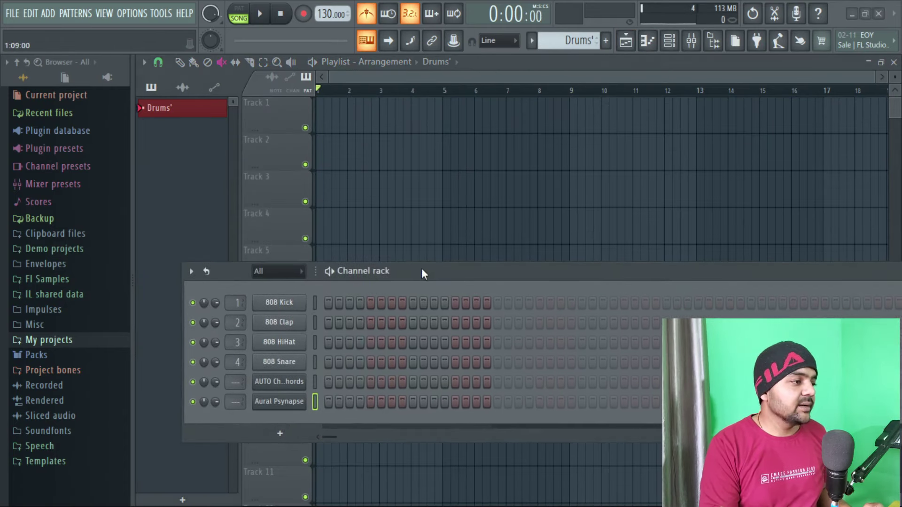
Detach the playlist window and move it slightly within the workspace
{"action": "left_click", "coordinate": [144, 61]}
{"action": "left_click", "coordinate": [188, 247]}
{"action": "left_click_drag", "start_coordinate": [368, 6], "coordinate": [507, 67]}
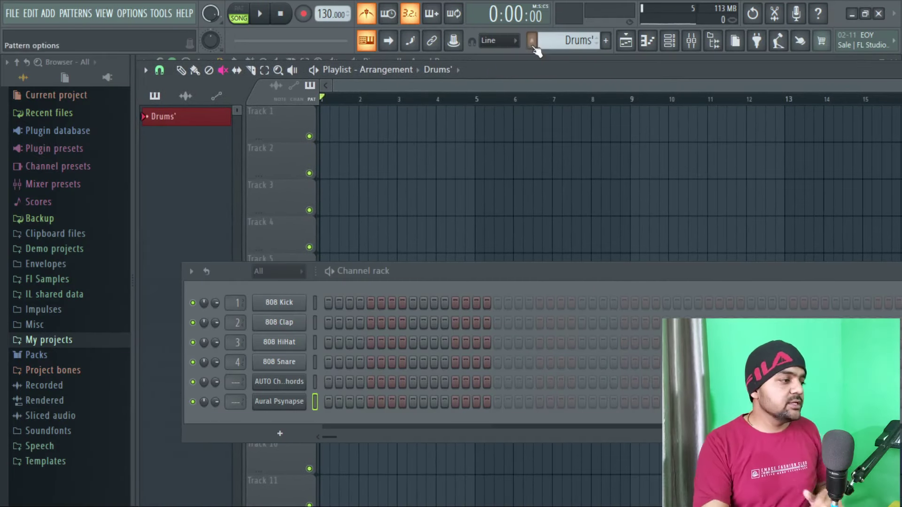
Move the Channel rack up over the playlist's first tracks
{"action": "left_click_drag", "start_coordinate": [533, 264], "coordinate": [515, 155]}
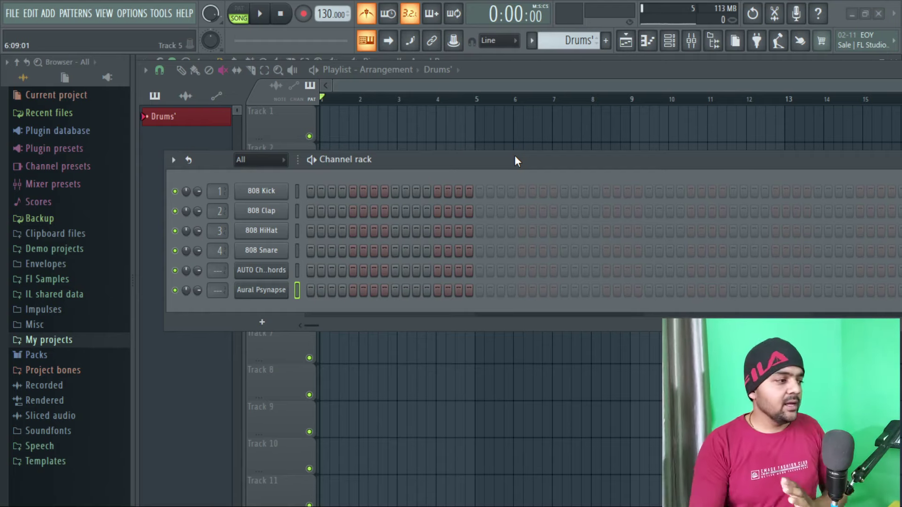
{"action": "left_click_drag", "start_coordinate": [510, 156], "coordinate": [515, 135]}
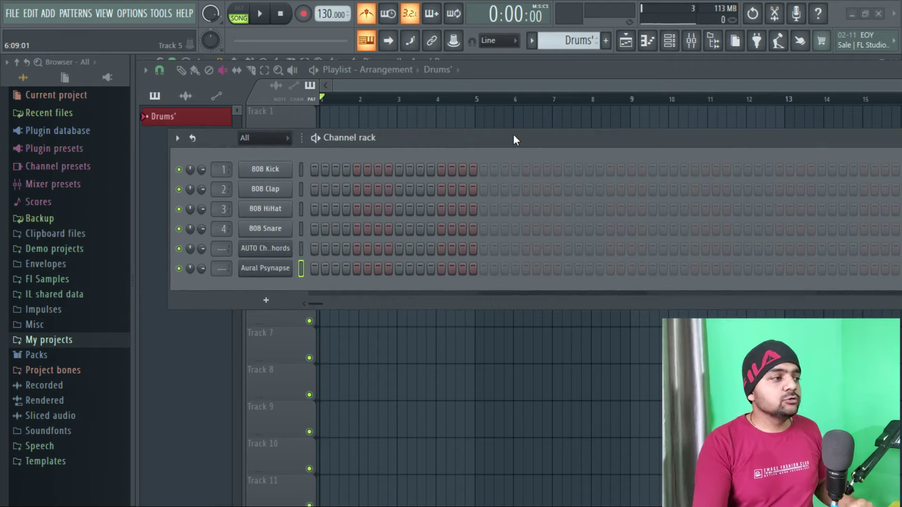
{"action": "left_click_drag", "start_coordinate": [436, 145], "coordinate": [441, 225]}
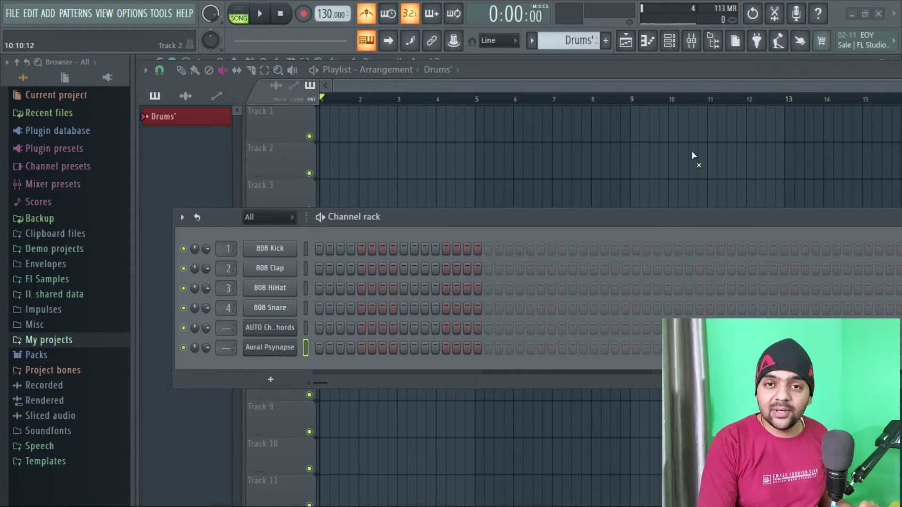
{"action": "left_click_drag", "start_coordinate": [609, 214], "coordinate": [582, 133]}
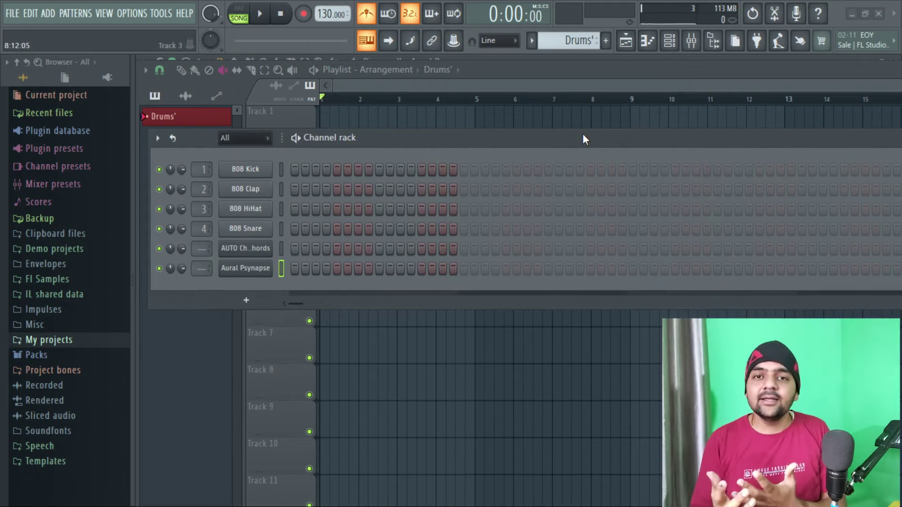
View the list of existing patterns and the available pattern options
{"action": "left_click", "coordinate": [534, 42]}
{"action": "left_click", "coordinate": [534, 41]}
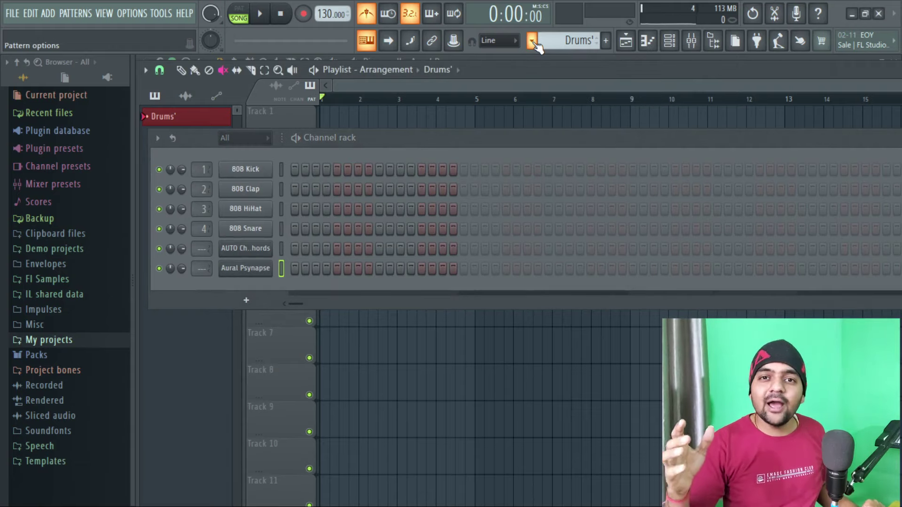
{"action": "left_click", "coordinate": [533, 41]}
{"action": "left_click", "coordinate": [532, 42]}
{"action": "left_click", "coordinate": [533, 42]}
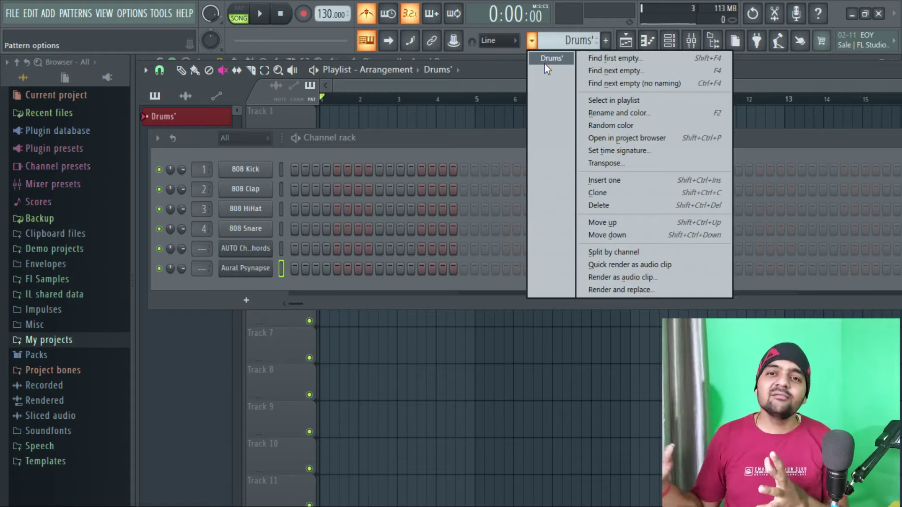
Add a new pattern named bass
{"action": "left_click", "coordinate": [611, 46]}
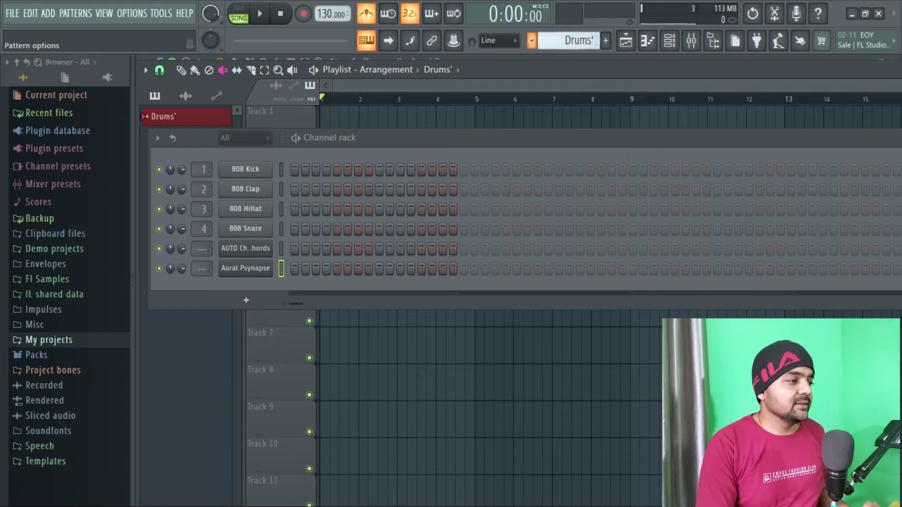
{"action": "left_click", "coordinate": [610, 43]}
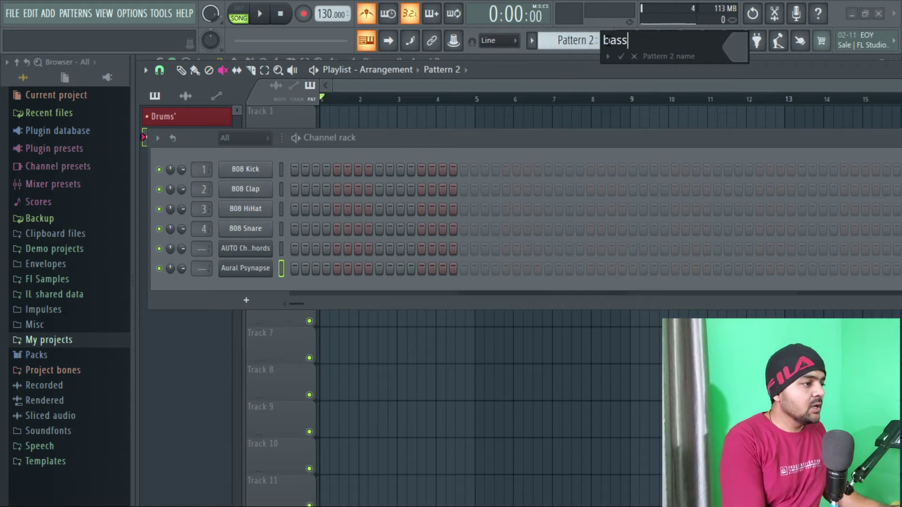
{"action": "key", "text": "Return"}
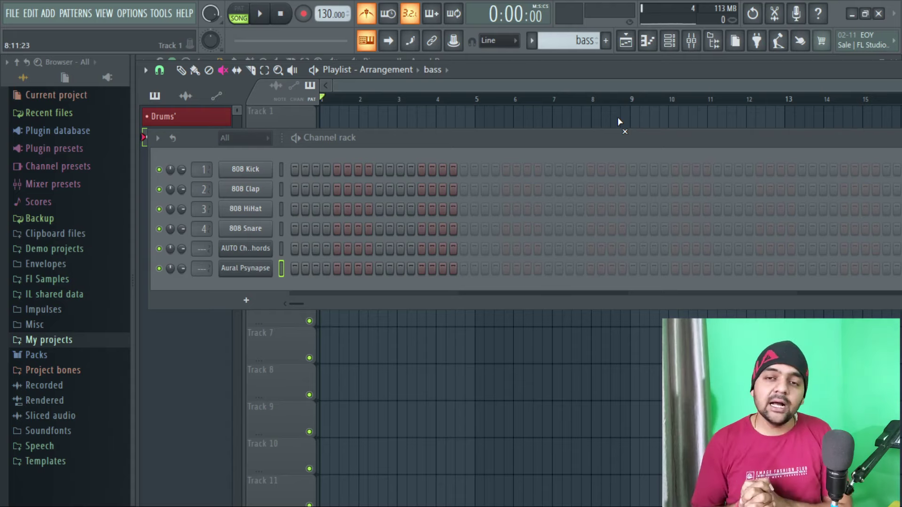
Make Drums' the active pattern and shift the Channel rack to uncover the playlist's pattern list
{"action": "left_click", "coordinate": [533, 37]}
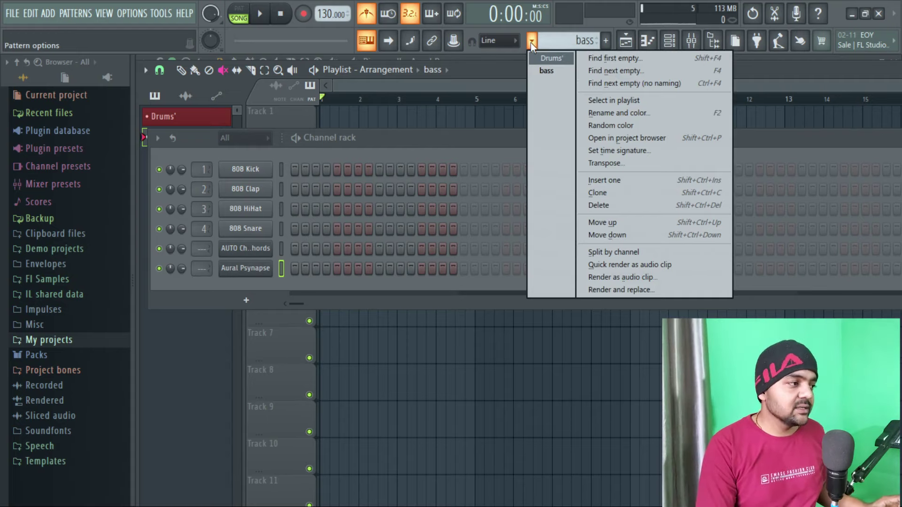
{"action": "left_click", "coordinate": [543, 59]}
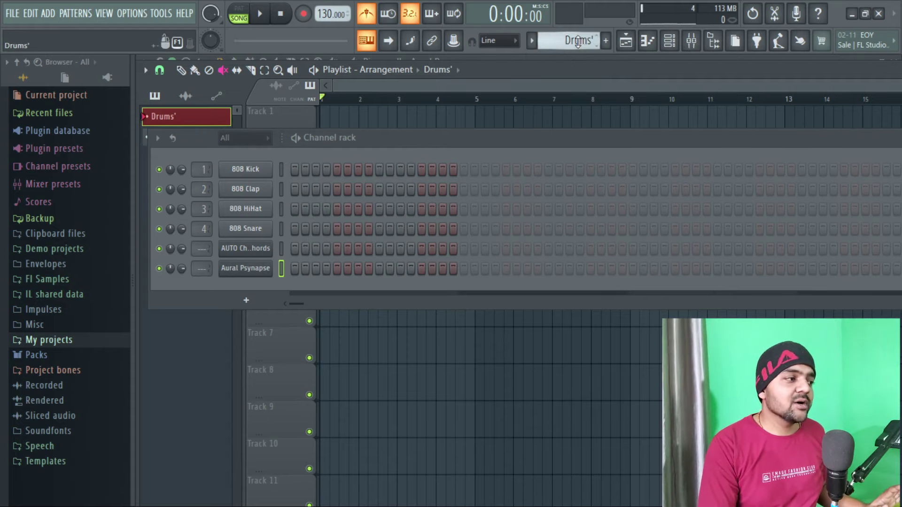
{"action": "left_click_drag", "start_coordinate": [344, 143], "coordinate": [382, 142]}
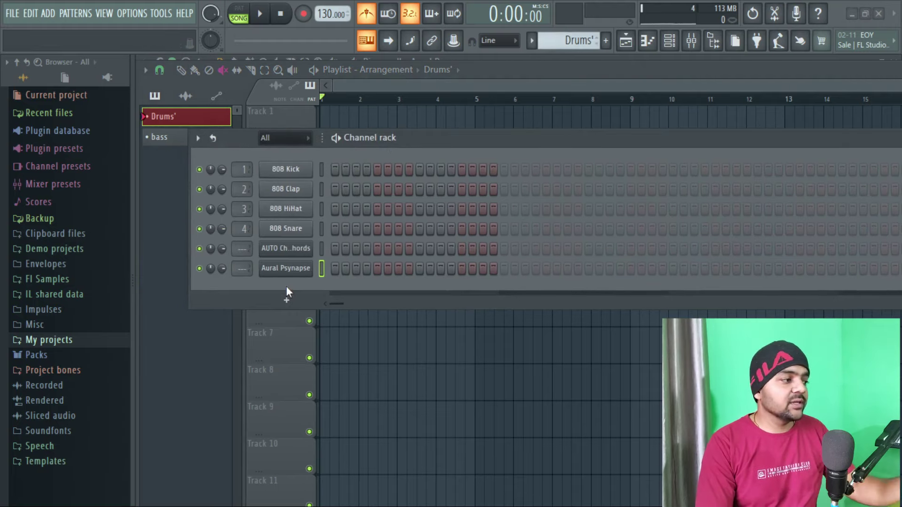
Switch the active pattern to bass and back to Drums'
{"action": "left_click", "coordinate": [532, 40]}
{"action": "left_click", "coordinate": [545, 71]}
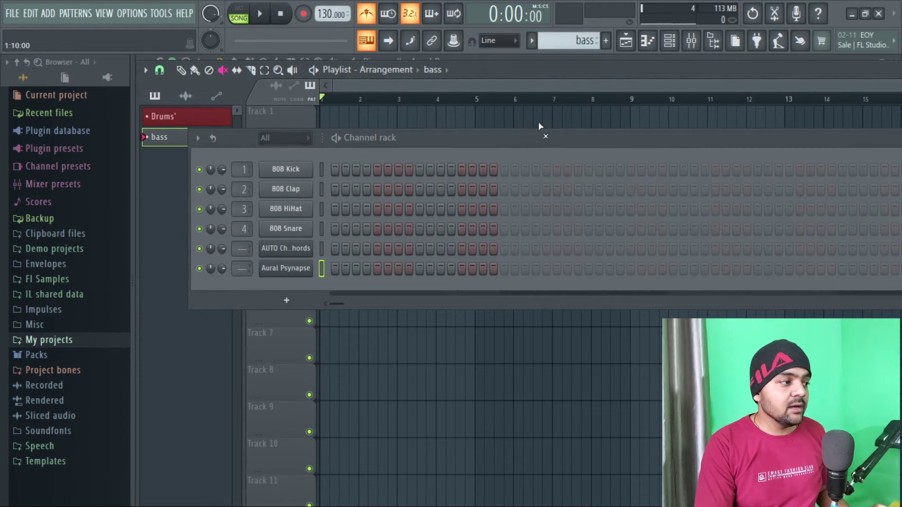
{"action": "left_click", "coordinate": [531, 40]}
{"action": "left_click", "coordinate": [540, 61]}
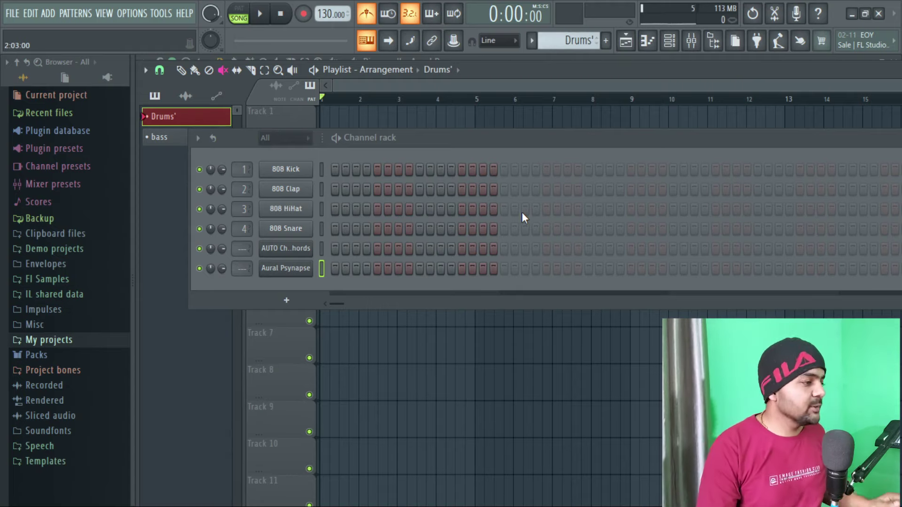
In the Drums' pattern, place 808 Kick hits on steps 1, 5, 9 and 13 and 808 Clap hits on steps 5 and 13
{"action": "left_click", "coordinate": [335, 168]}
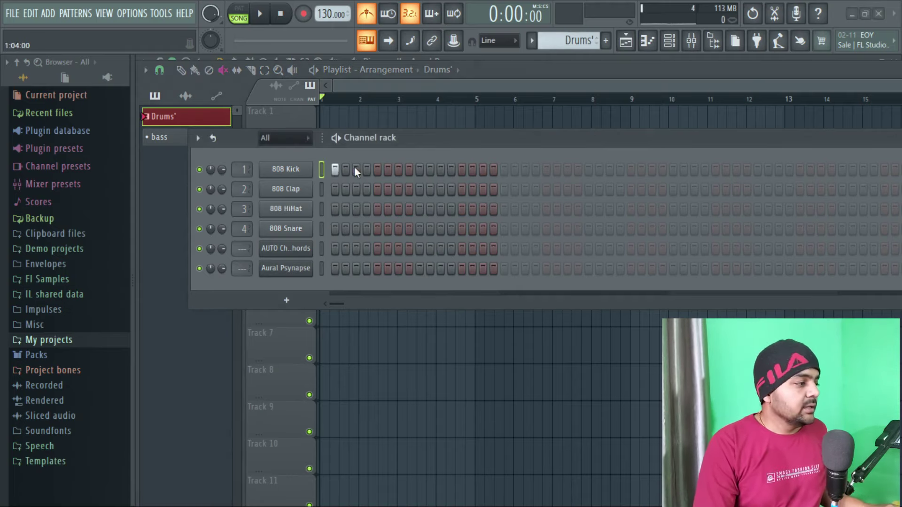
{"action": "left_click", "coordinate": [376, 189]}
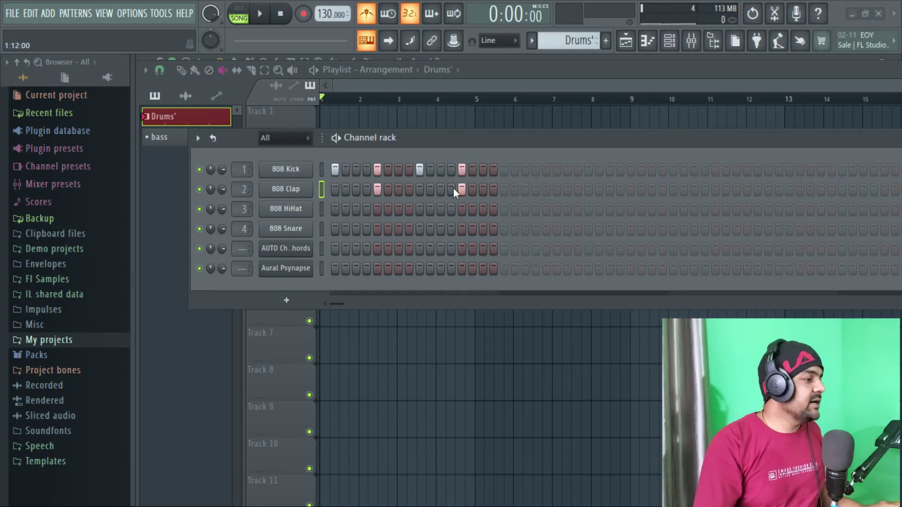
Fill the 808 HiHat channel of the Drums' pattern on every 2 steps
{"action": "right_click", "coordinate": [310, 209]}
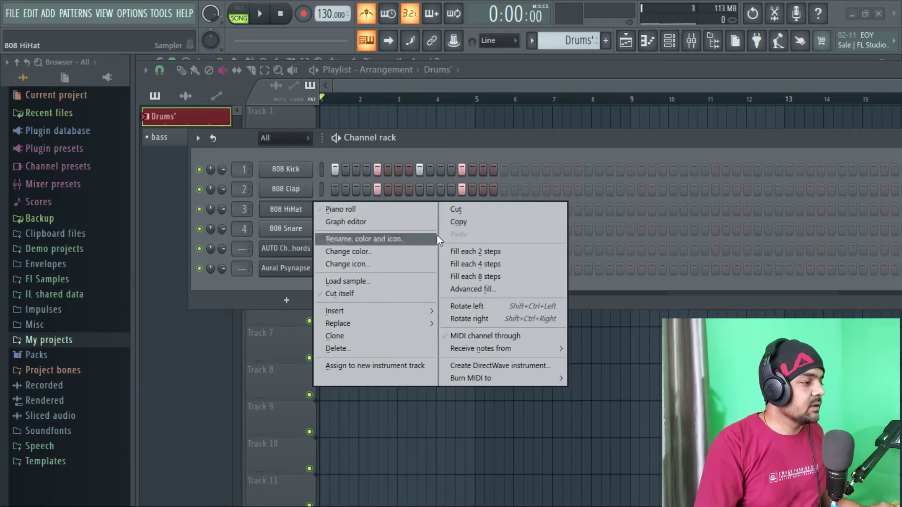
{"action": "left_click", "coordinate": [465, 252]}
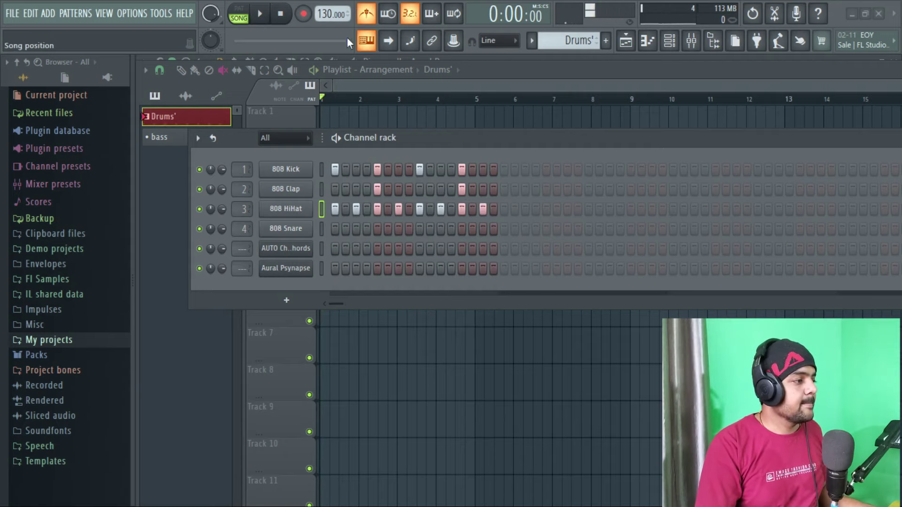
Play the Drums' pattern in pattern mode, stop it and turn off the metronome
{"action": "left_click", "coordinate": [240, 13]}
{"action": "left_click", "coordinate": [242, 13]}
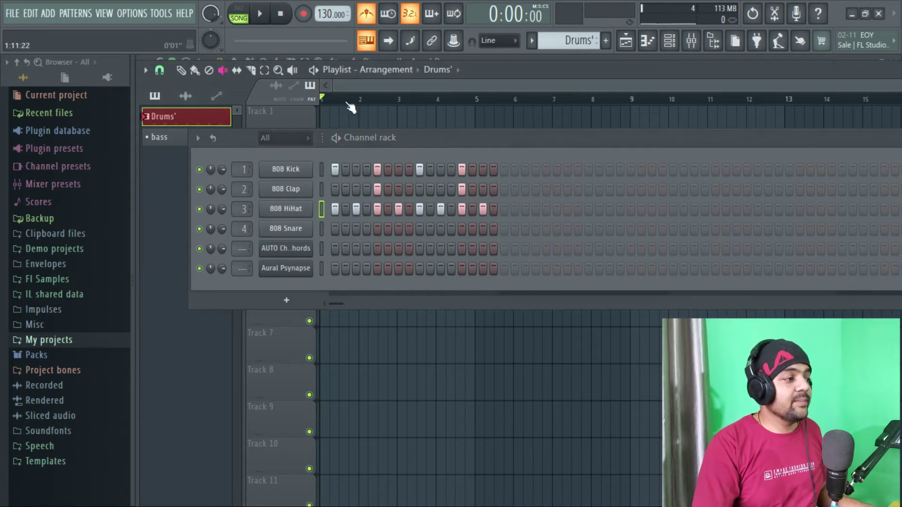
{"action": "left_click", "coordinate": [241, 13]}
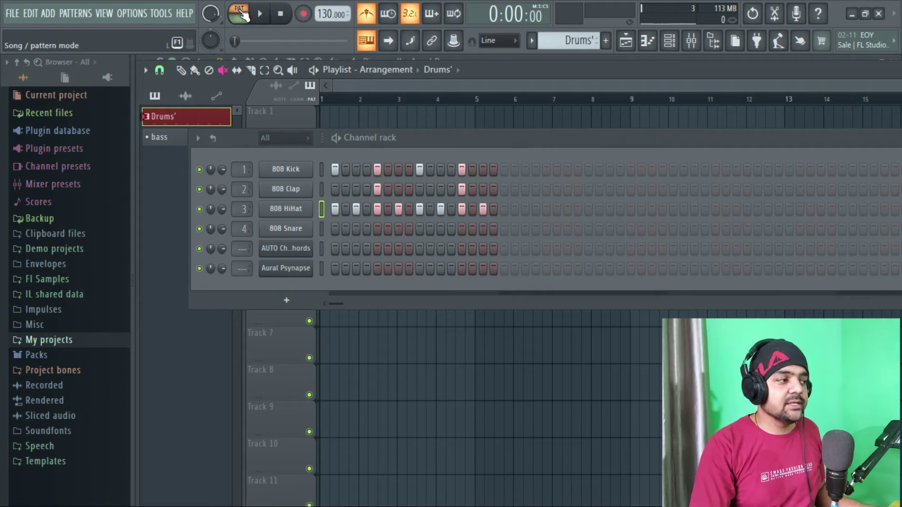
{"action": "left_click", "coordinate": [259, 14]}
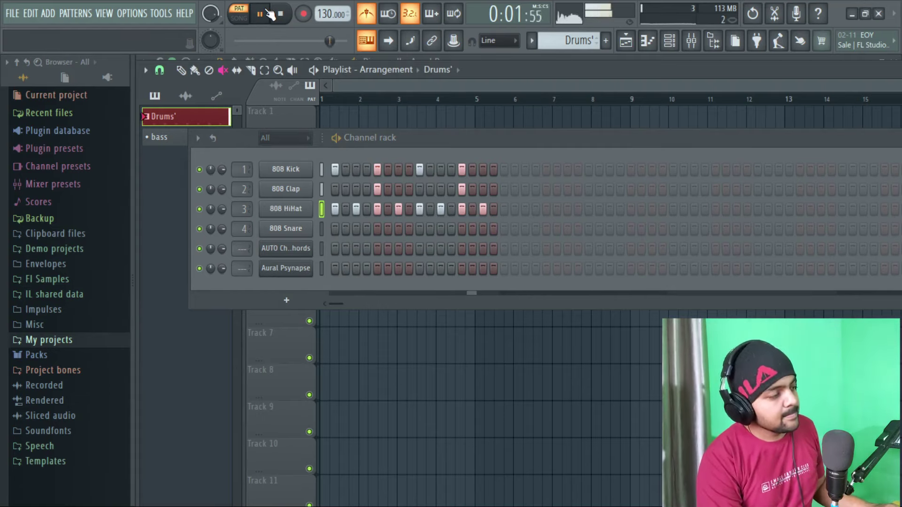
{"action": "left_click", "coordinate": [263, 14]}
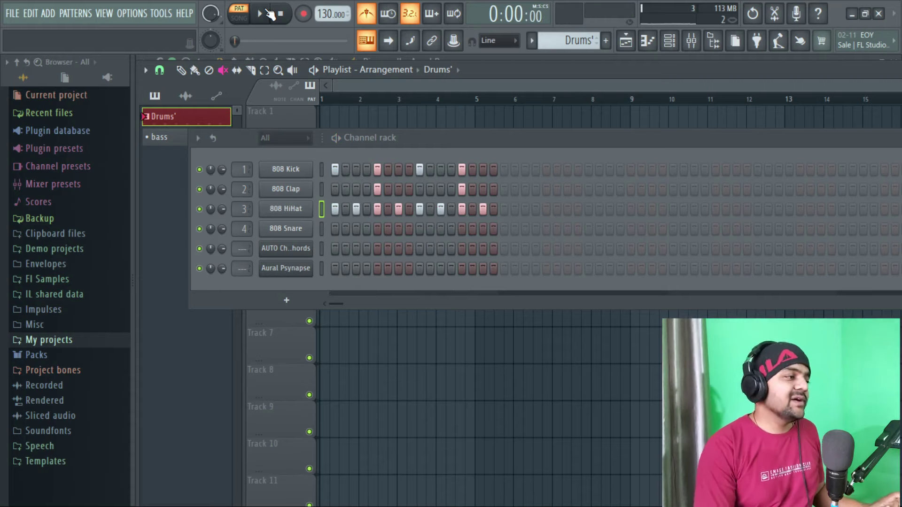
{"action": "left_click", "coordinate": [365, 15]}
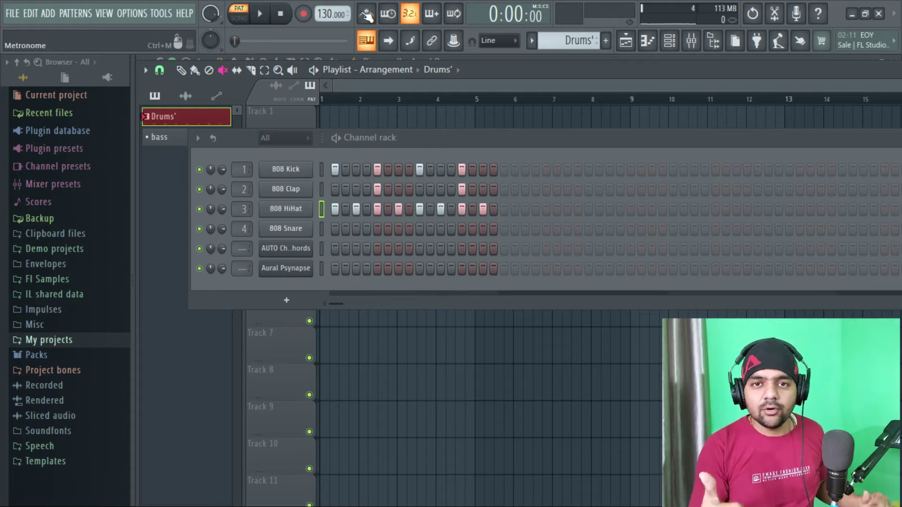
Make bass the active pattern and view the sampler settings of the 808 Kick and 808 Clap channels
{"action": "left_click", "coordinate": [530, 42]}
{"action": "left_click", "coordinate": [546, 71]}
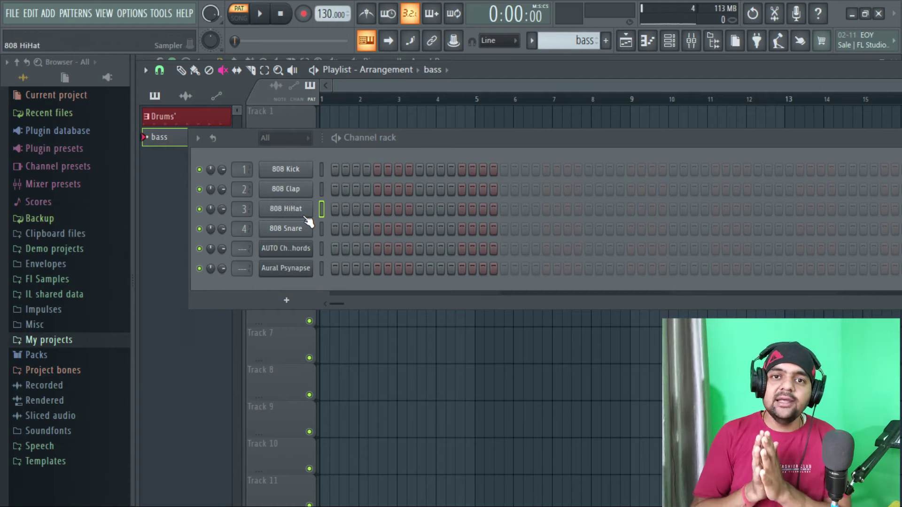
{"action": "left_click", "coordinate": [293, 169]}
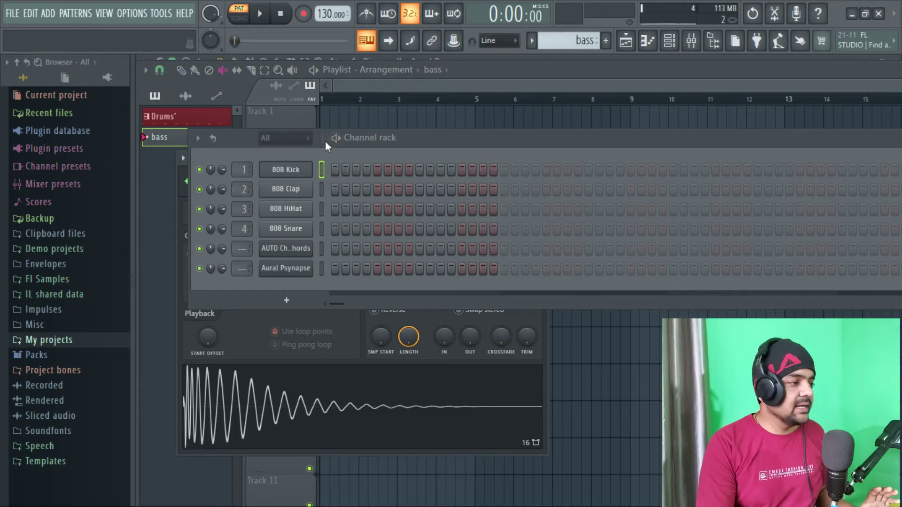
{"action": "left_click", "coordinate": [285, 190]}
{"action": "left_click", "coordinate": [292, 361]}
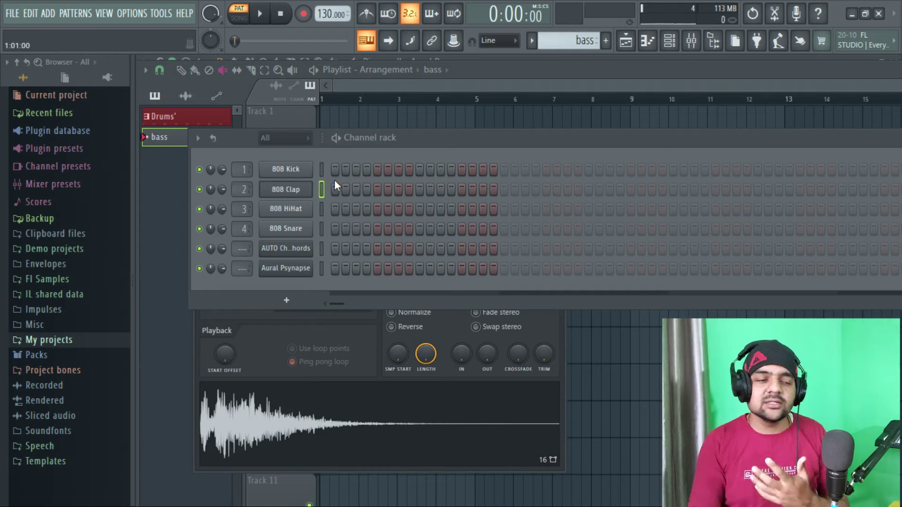
Return to the Drums' pattern, play it and stop playback
{"action": "left_click", "coordinate": [533, 41]}
{"action": "left_click", "coordinate": [537, 55]}
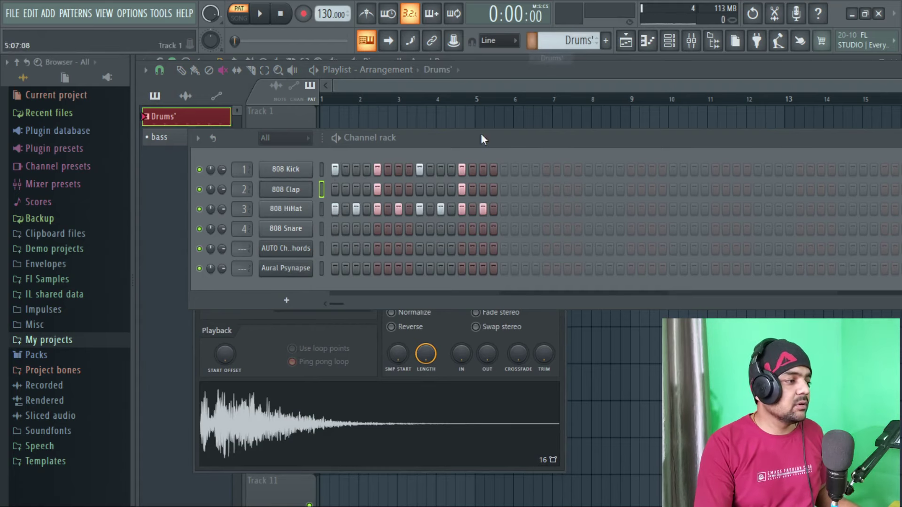
{"action": "key", "text": "space"}
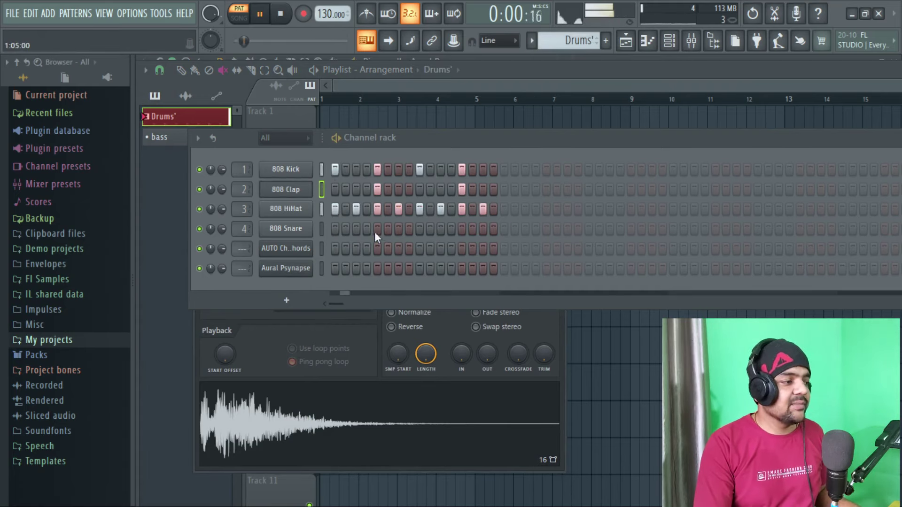
{"action": "key", "text": "space"}
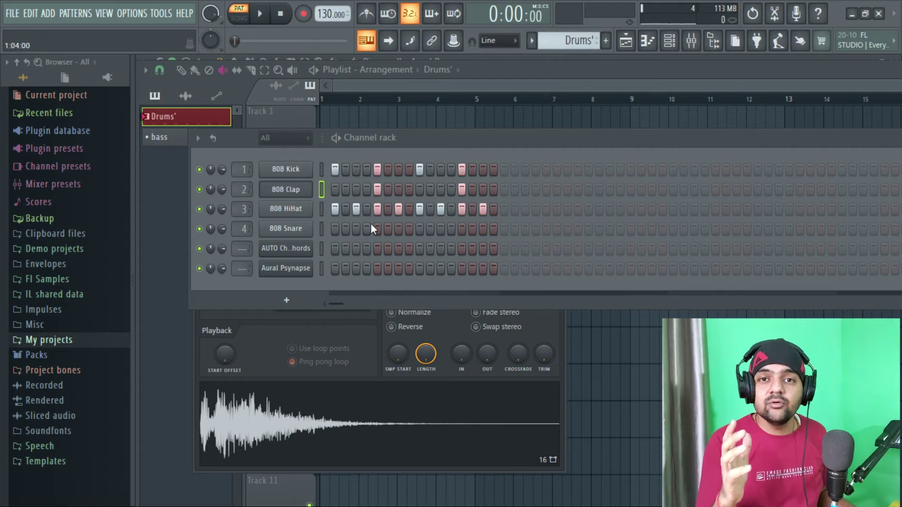
Find Analog bass 1 among the Harmor bass generator presets and add it to the Channel rack as a new channel
{"action": "left_click", "coordinate": [59, 149]}
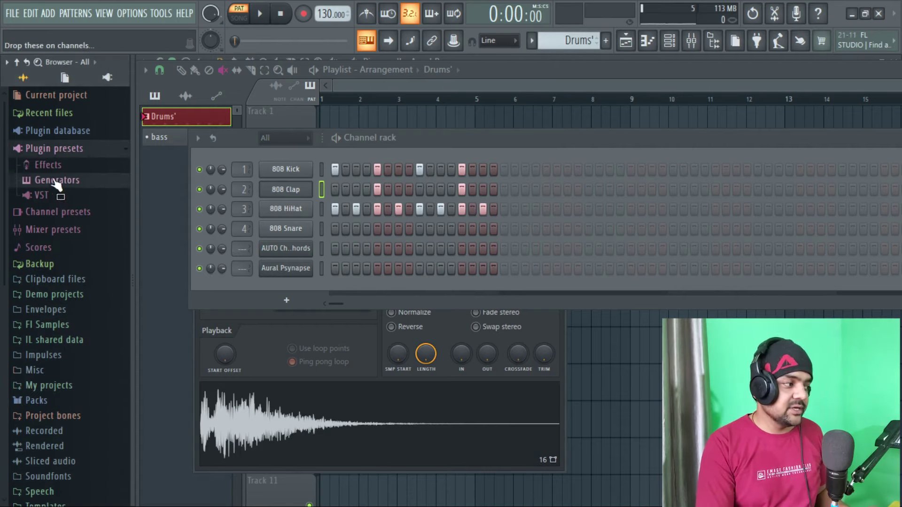
{"action": "left_click", "coordinate": [59, 181]}
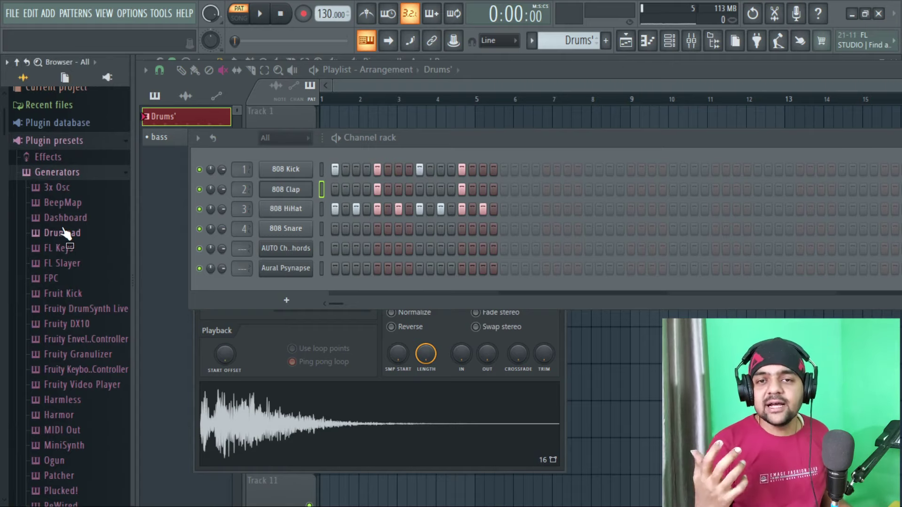
{"action": "scroll", "coordinate": [70, 301], "scroll_direction": "down", "scroll_amount": 3}
{"action": "left_click", "coordinate": [61, 331]}
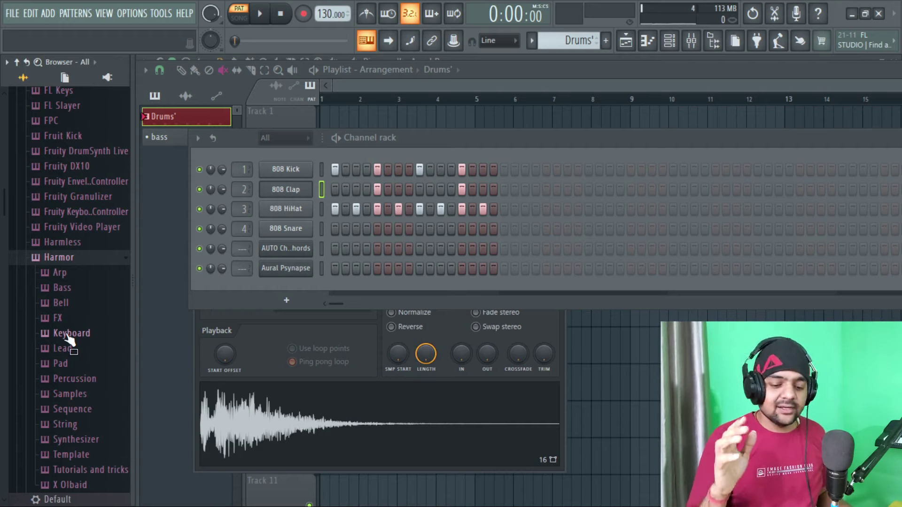
{"action": "left_click", "coordinate": [62, 289]}
{"action": "left_click_drag", "start_coordinate": [70, 237], "coordinate": [288, 295]}
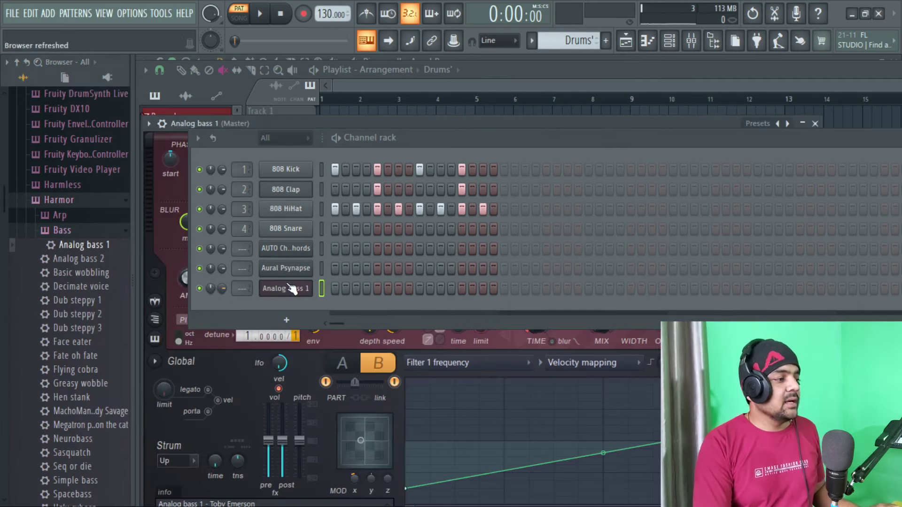
Make bass the active pattern and bring up the Analog bass 1 channel
{"action": "left_click", "coordinate": [553, 39]}
{"action": "left_click", "coordinate": [538, 73]}
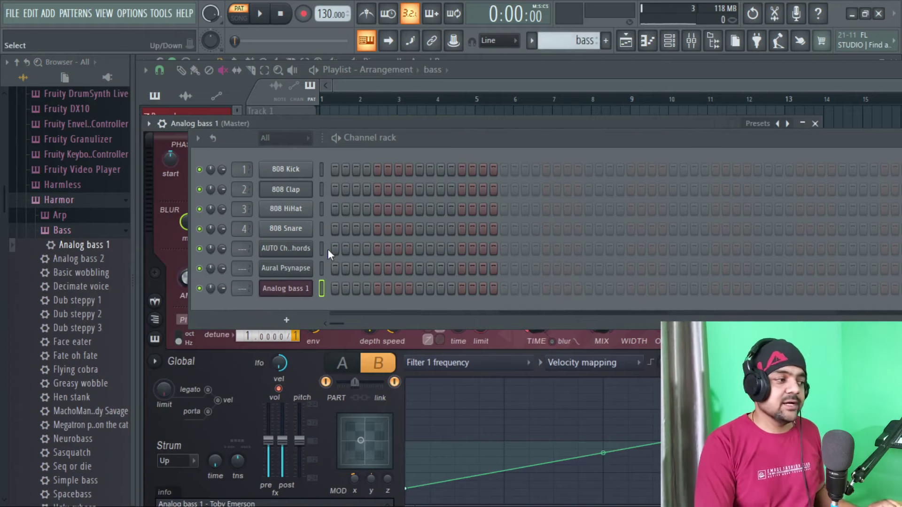
{"action": "left_click", "coordinate": [293, 290]}
{"action": "left_click", "coordinate": [294, 291]}
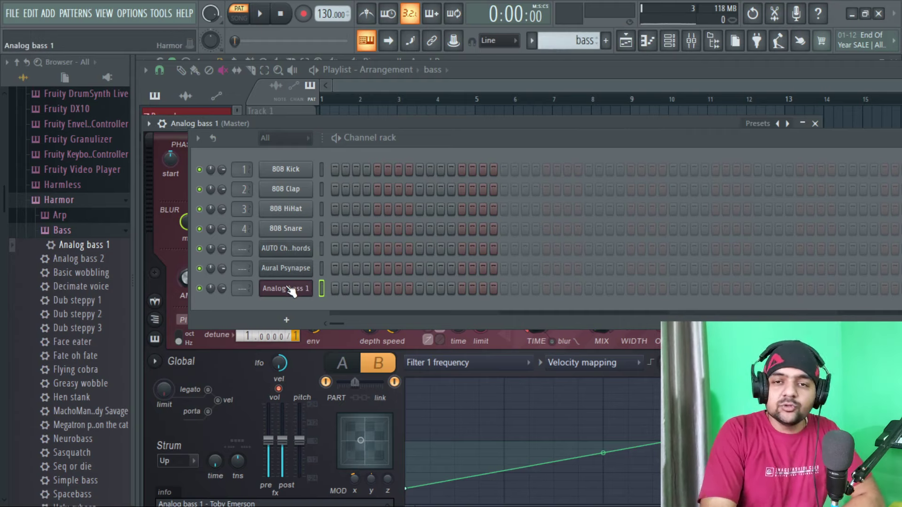
{"action": "left_click", "coordinate": [365, 288]}
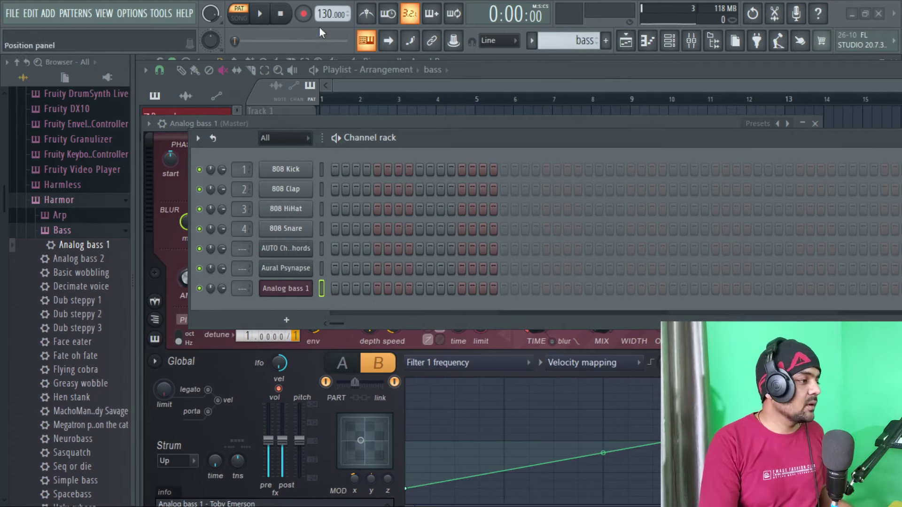
Make Drums' the active pattern and try an Analog bass 1 hit on step 3, removing it before playing the pattern
{"action": "left_click", "coordinate": [532, 42]}
{"action": "left_click", "coordinate": [548, 70]}
{"action": "left_click", "coordinate": [532, 42]}
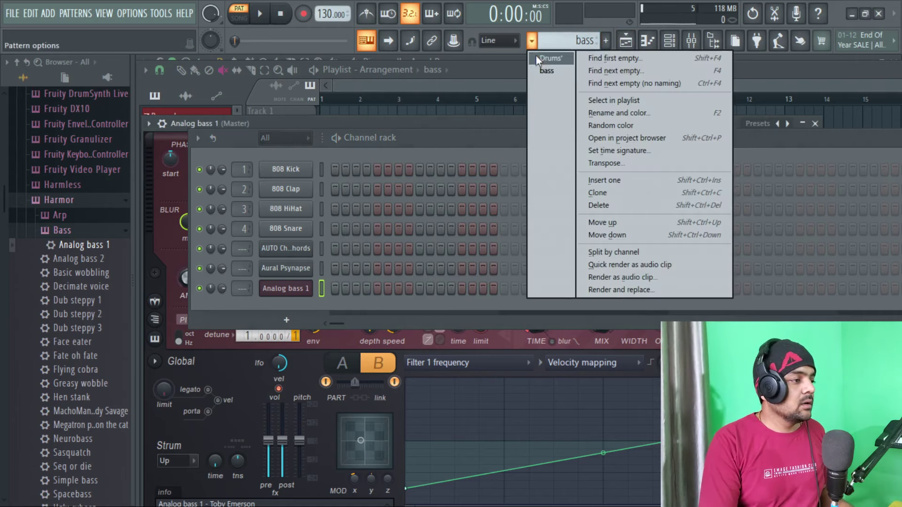
{"action": "left_click", "coordinate": [548, 58]}
{"action": "left_click", "coordinate": [356, 289]}
{"action": "key", "text": "space"}
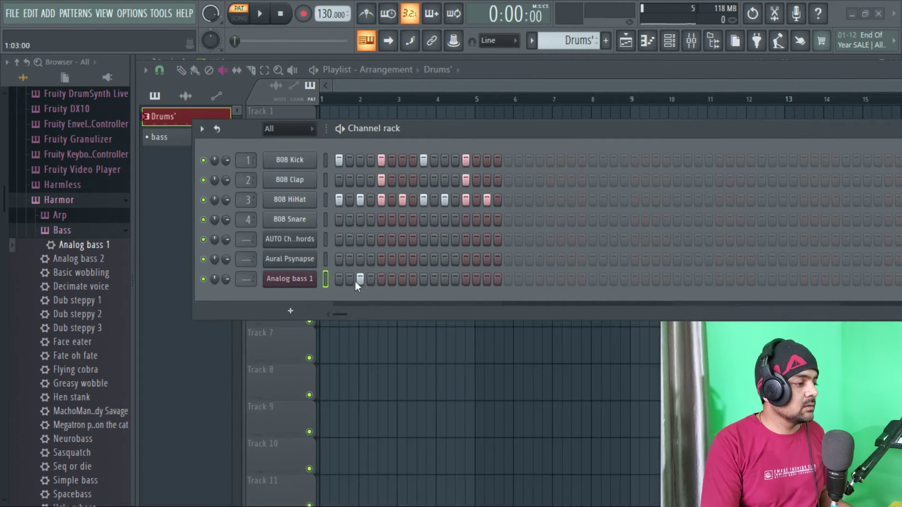
{"action": "key", "text": "space"}
{"action": "left_click", "coordinate": [361, 280]}
{"action": "key", "text": "space"}
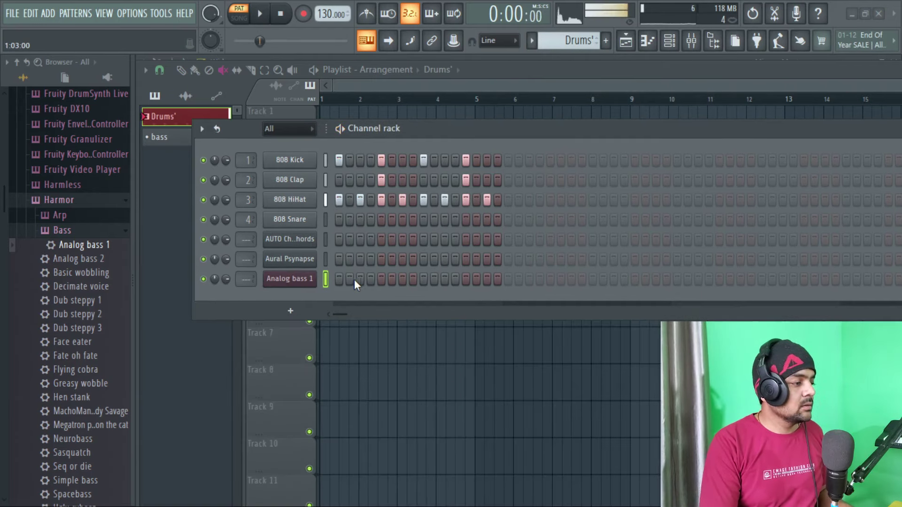
Place Analog bass 1 hits on steps 4, 7, 12 and 15 of the Drums' pattern while auditioning it
{"action": "left_click", "coordinate": [371, 280]}
{"action": "key", "text": "space"}
{"action": "left_click", "coordinate": [393, 281]}
{"action": "key", "text": "space"}
{"action": "right_click", "coordinate": [394, 281]}
{"action": "left_click", "coordinate": [404, 280]}
{"action": "key", "text": "space"}
{"action": "left_click", "coordinate": [455, 280]}
{"action": "left_click", "coordinate": [486, 280]}
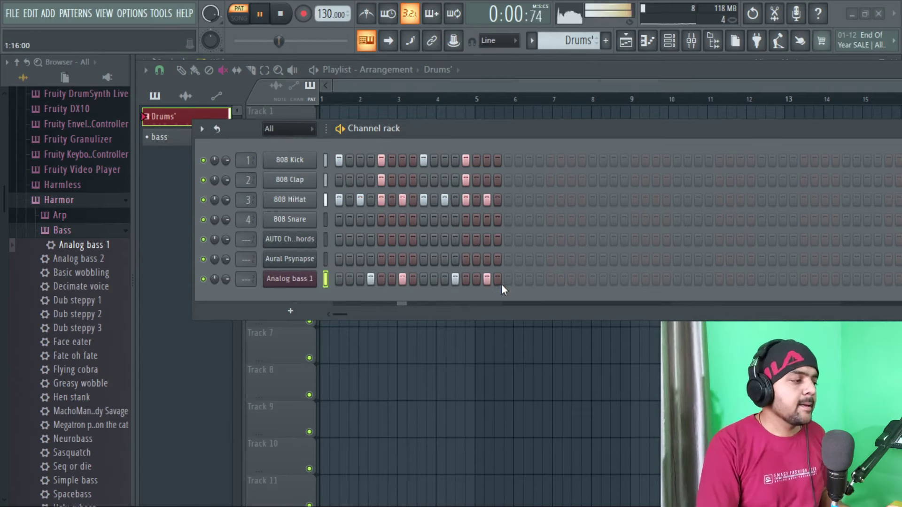
Move the Analog bass 1 steps from the Drums' pattern into the bass pattern by cut and paste and play the result
{"action": "key", "text": "space"}
{"action": "right_click", "coordinate": [310, 279]}
{"action": "left_click", "coordinate": [464, 280]}
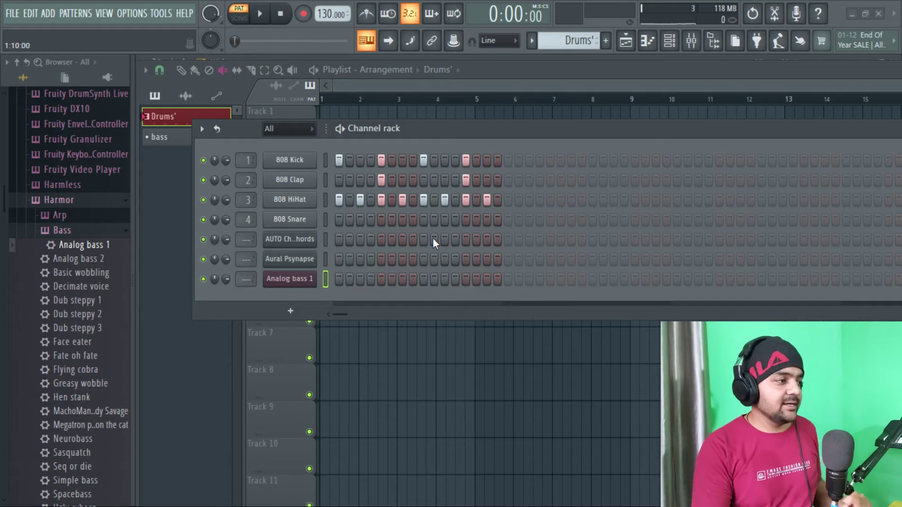
{"action": "left_click", "coordinate": [540, 39]}
{"action": "left_click", "coordinate": [543, 71]}
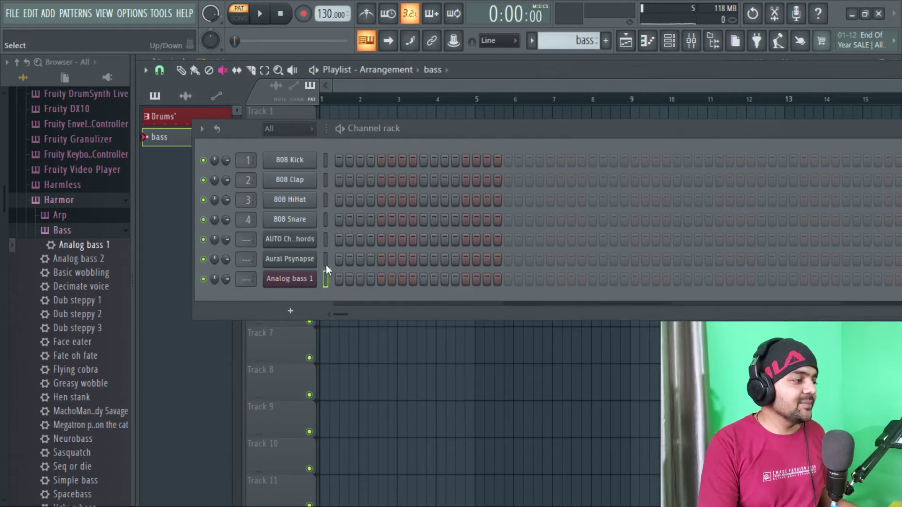
{"action": "right_click", "coordinate": [304, 275]}
{"action": "left_click", "coordinate": [470, 305]}
{"action": "key", "text": "space"}
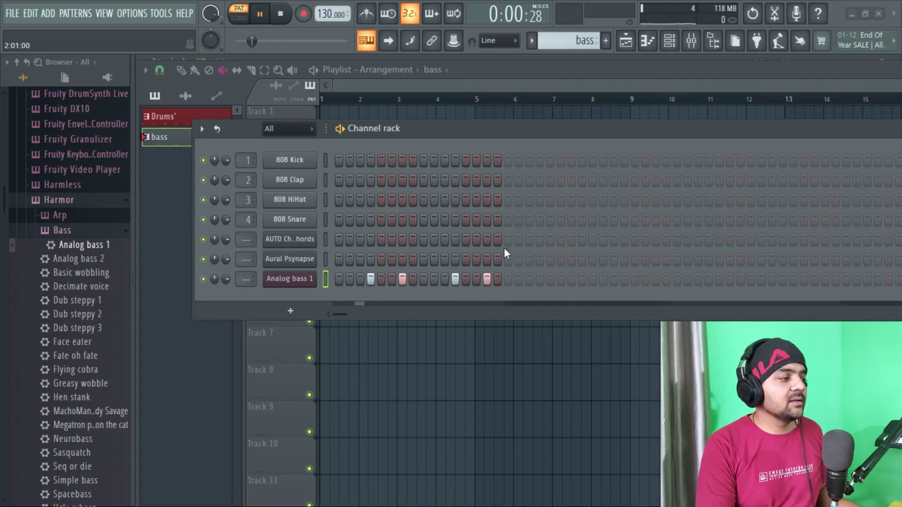
{"action": "key", "text": "space"}
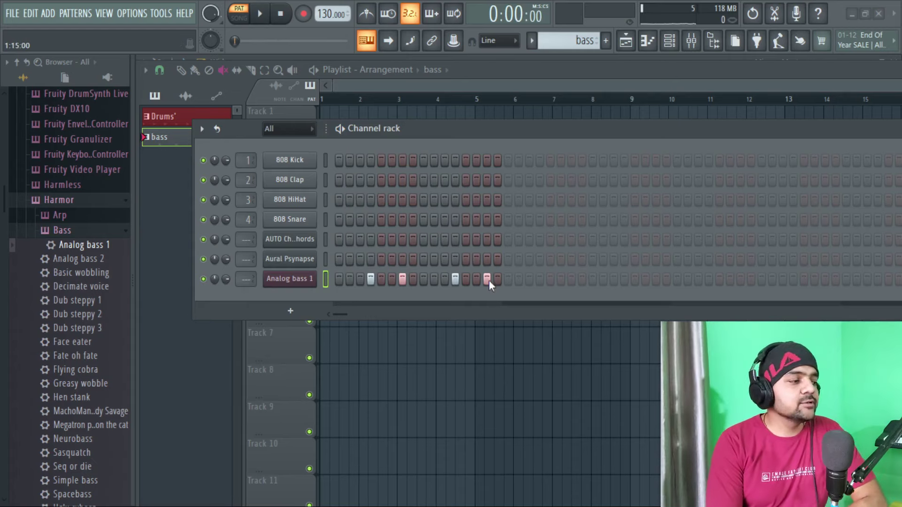
Shift the Channel rack to uncover its display controls and compare its note preview with the step grid
{"action": "left_click_drag", "start_coordinate": [572, 136], "coordinate": [376, 152]}
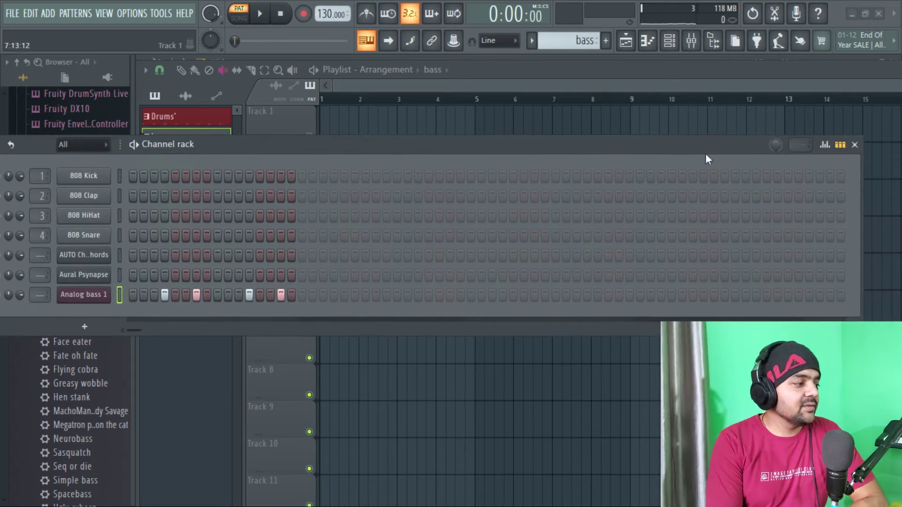
{"action": "left_click", "coordinate": [841, 146]}
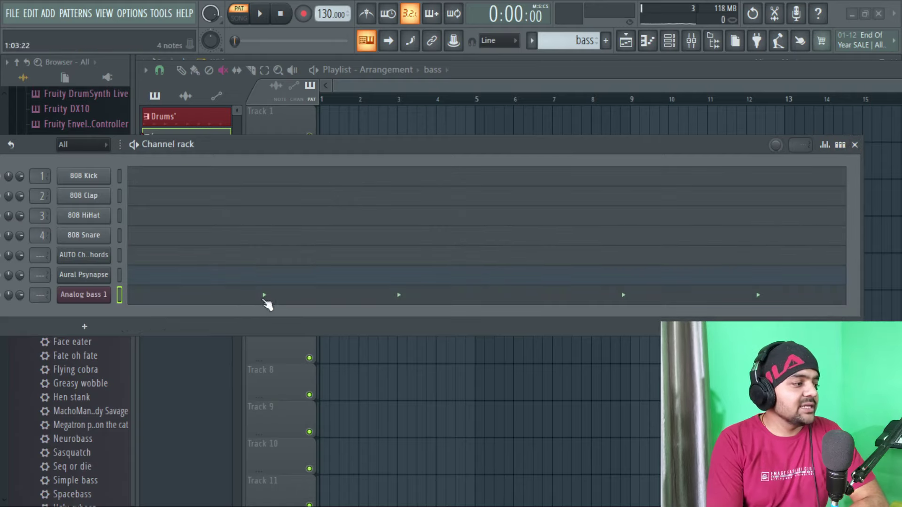
{"action": "left_click", "coordinate": [841, 145]}
{"action": "left_click", "coordinate": [841, 146]}
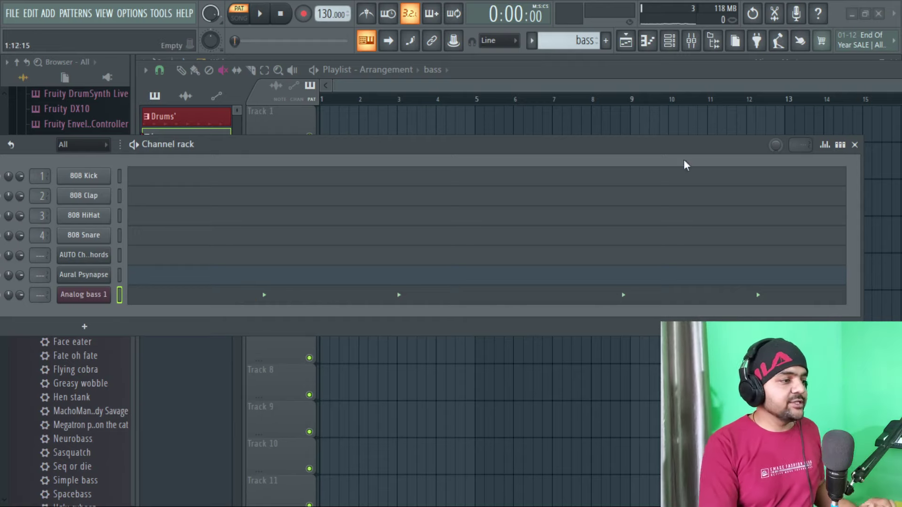
{"action": "left_click", "coordinate": [841, 146]}
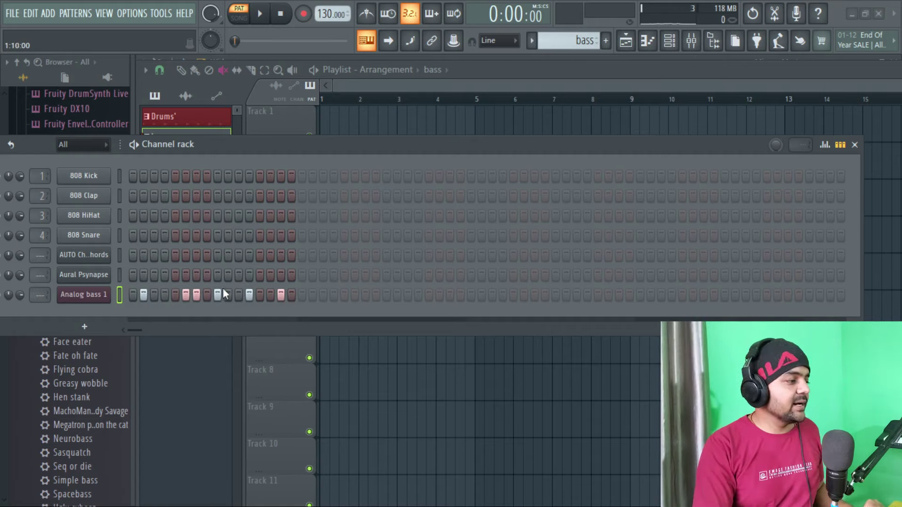
Clear the Analog bass 1 row, re-enter hits on steps 4, 7, 12 and 15, and show their velocity in the graph editor
{"action": "left_click", "coordinate": [197, 294]}
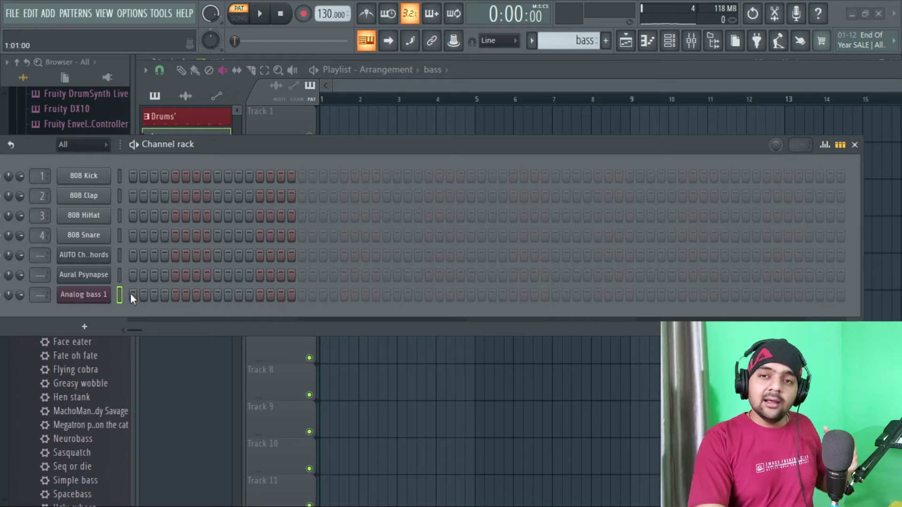
{"action": "mouse_move", "coordinate": [132, 294]}
{"action": "left_mouse_down"}
{"action": "mouse_move", "coordinate": [278, 298]}
{"action": "mouse_move", "coordinate": [148, 295]}
{"action": "left_mouse_up"}
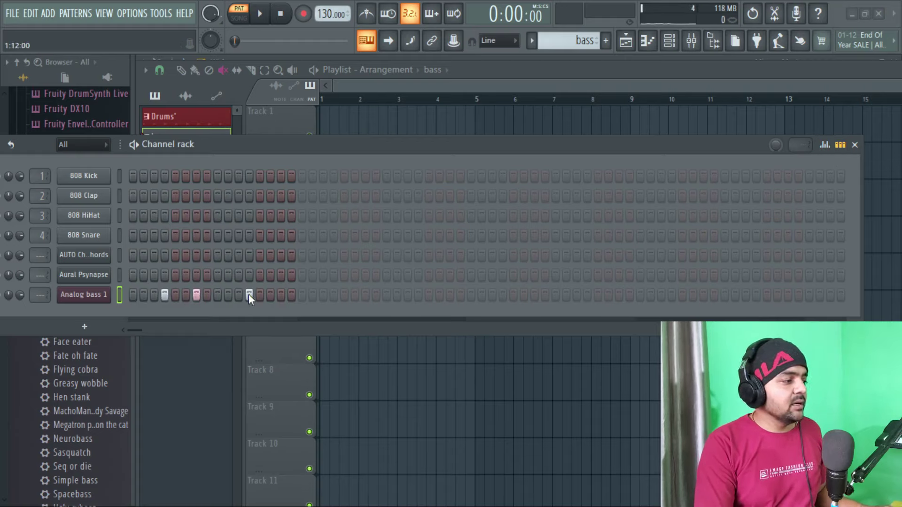
{"action": "left_click", "coordinate": [826, 146]}
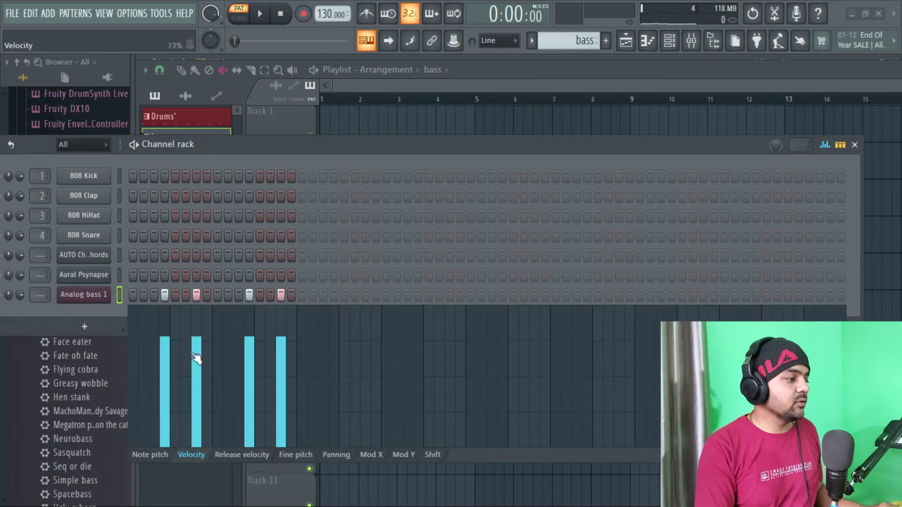
Lower the velocity of the Analog bass 1 hits on steps 4, 7, 12 and 15 to roughly 45% and play the pattern
{"action": "mouse_move", "coordinate": [253, 353]}
{"action": "left_mouse_down"}
{"action": "mouse_move", "coordinate": [250, 362]}
{"action": "mouse_move", "coordinate": [253, 356]}
{"action": "left_mouse_up"}
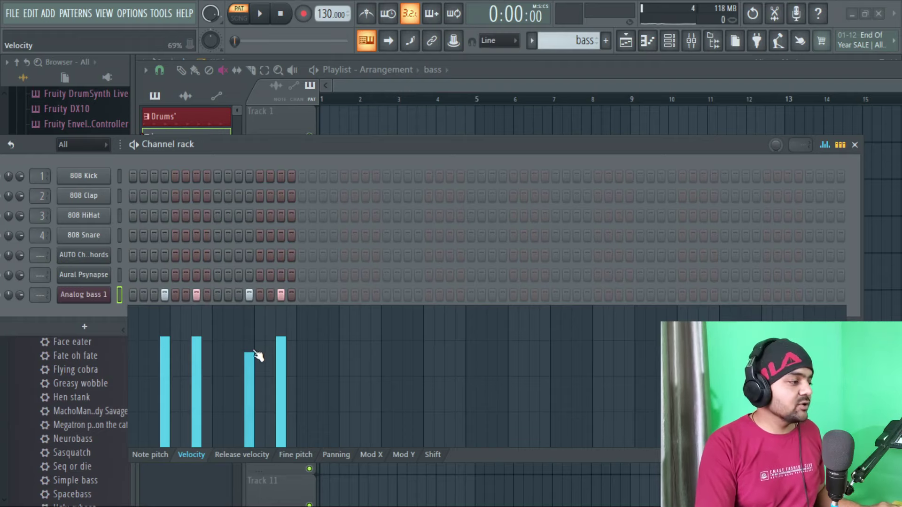
{"action": "left_click_drag", "start_coordinate": [166, 339], "coordinate": [169, 395]}
{"action": "left_click_drag", "start_coordinate": [249, 371], "coordinate": [248, 399]}
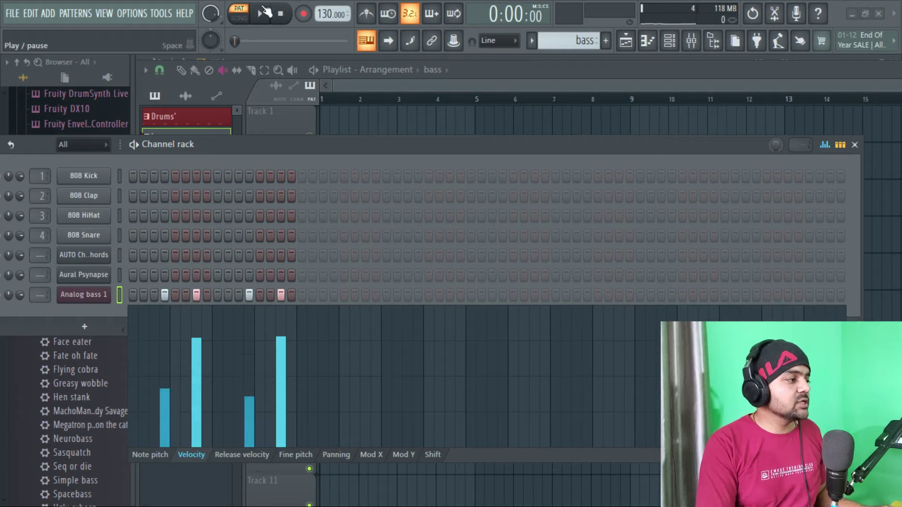
{"action": "left_click", "coordinate": [260, 13]}
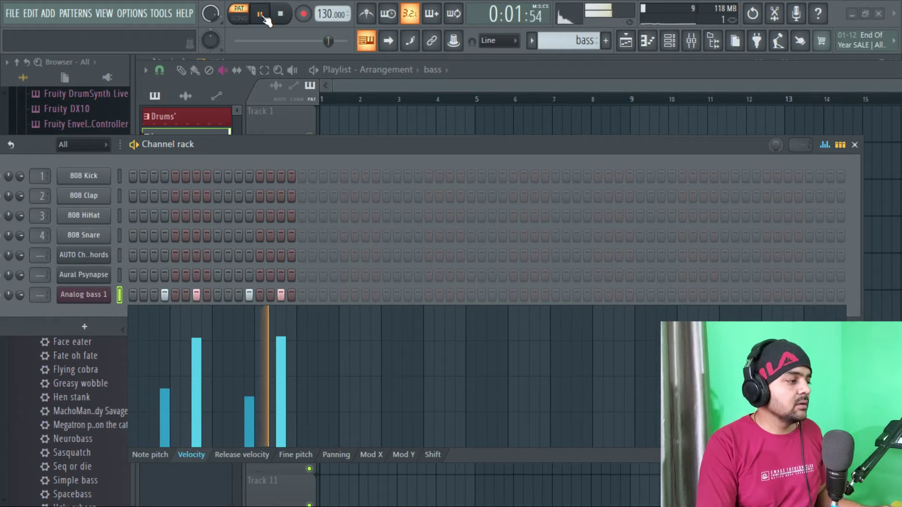
{"action": "key", "text": "space"}
{"action": "left_click_drag", "start_coordinate": [197, 368], "coordinate": [197, 389]}
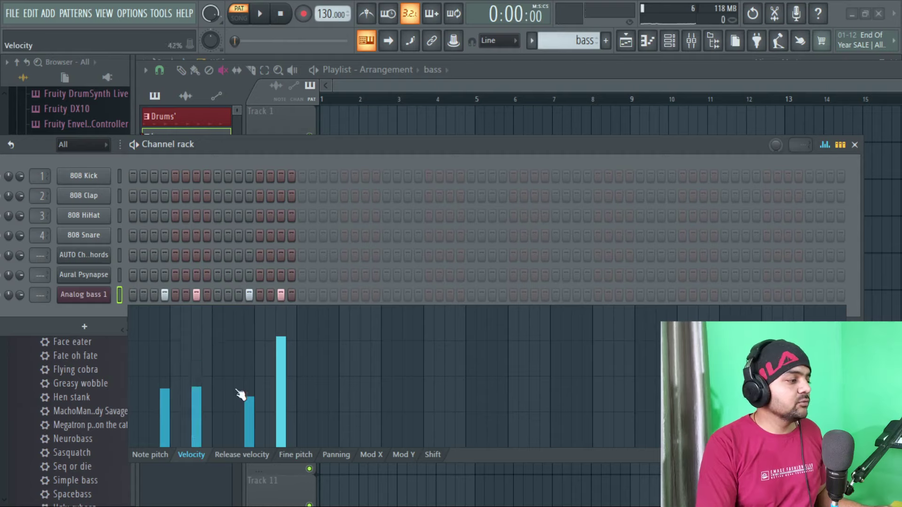
{"action": "left_click_drag", "start_coordinate": [281, 390], "coordinate": [282, 397]}
{"action": "key", "text": "space"}
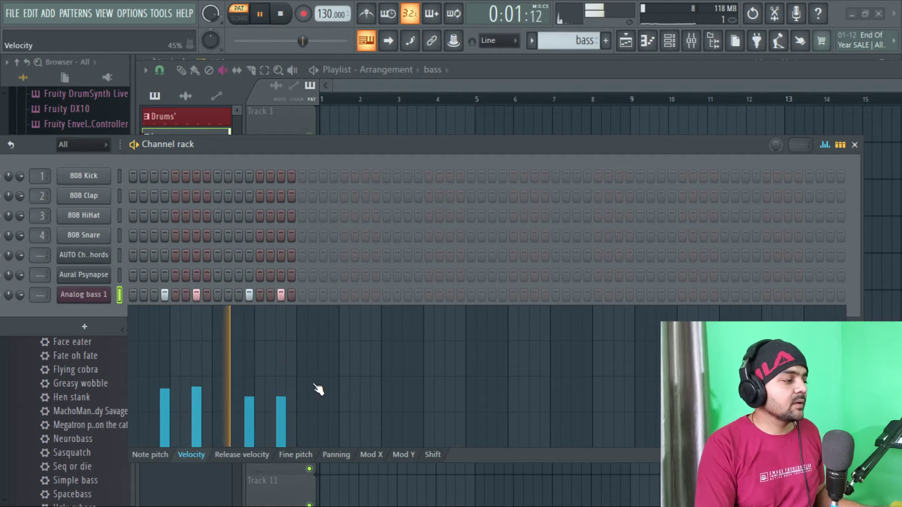
{"action": "key", "text": "space"}
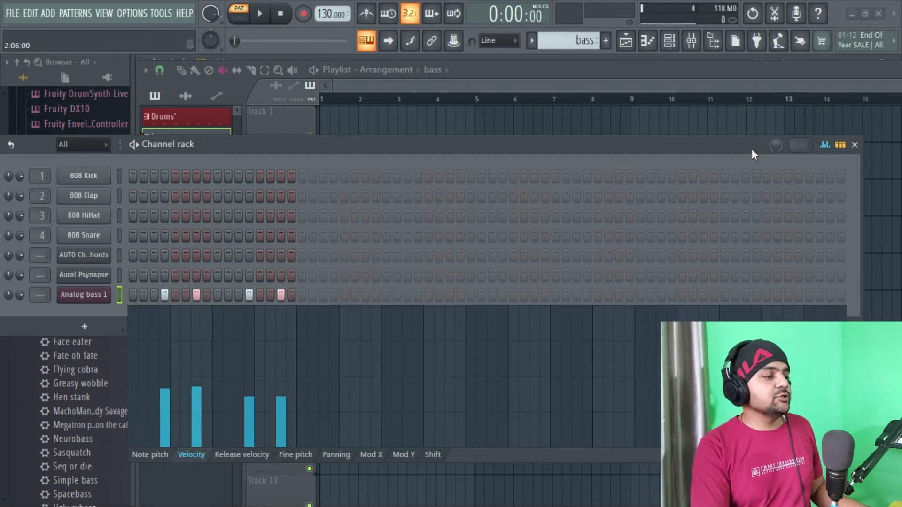
Level all four Analog bass 1 hits at about 70% velocity and hide the graph editor
{"action": "left_click_drag", "start_coordinate": [163, 355], "coordinate": [285, 353]}
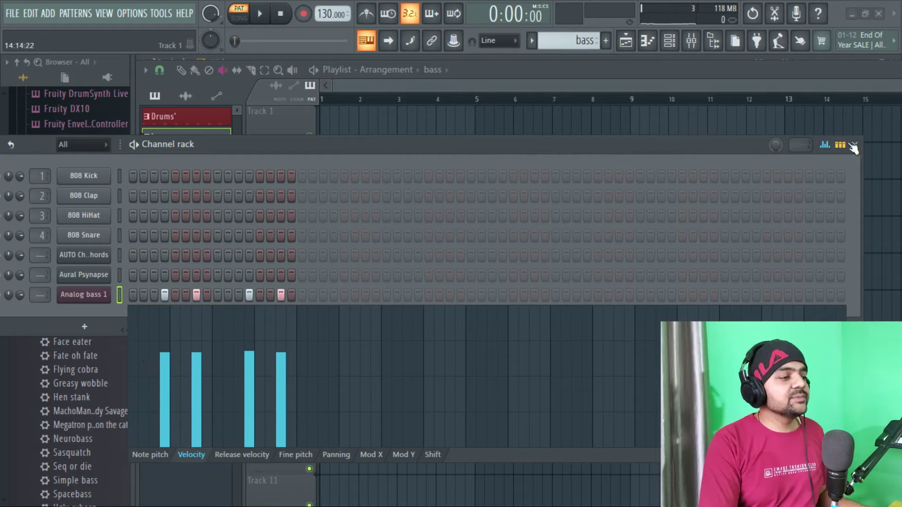
{"action": "left_click", "coordinate": [825, 145]}
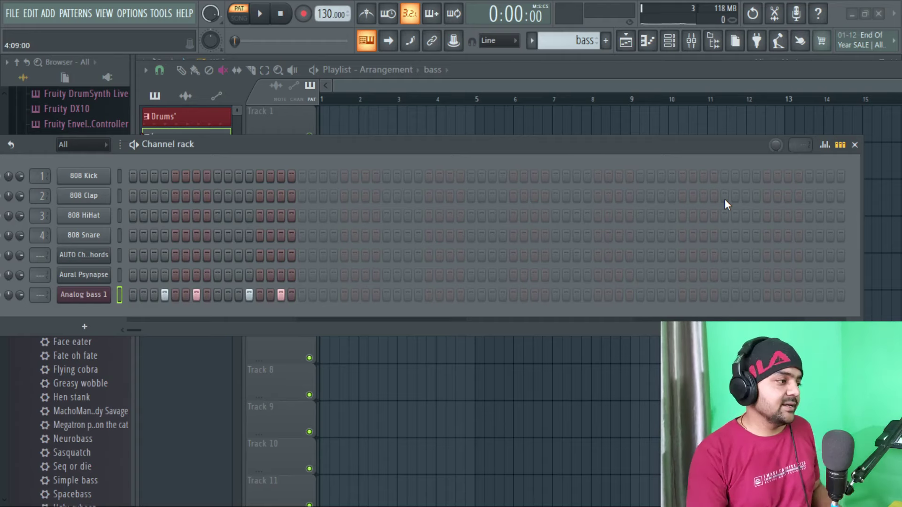
Open the piano roll for Analog bass 1 and move the Channel rack clear of its note grid
{"action": "left_click_drag", "start_coordinate": [610, 142], "coordinate": [799, 109]}
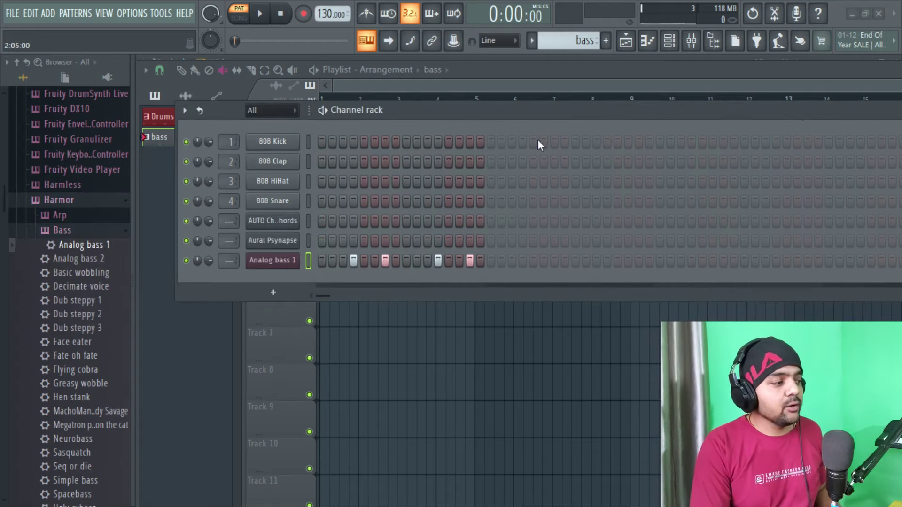
{"action": "left_click", "coordinate": [288, 262]}
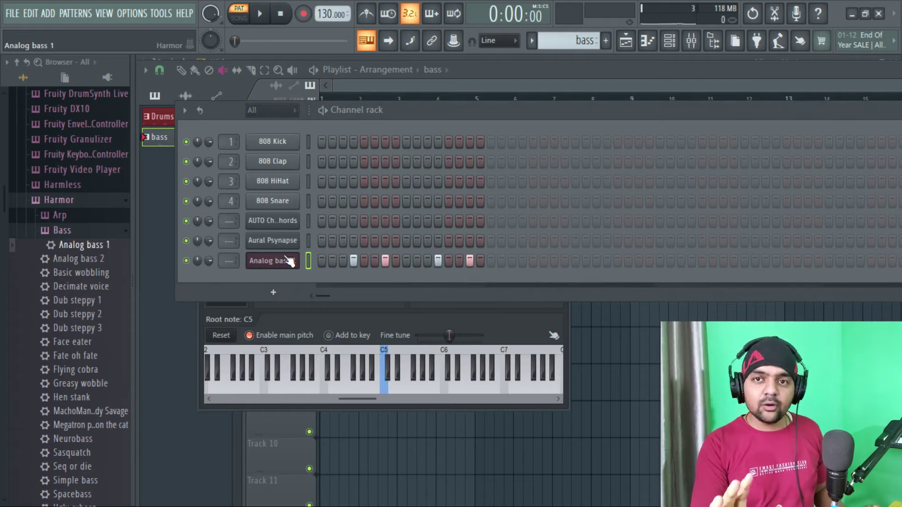
{"action": "left_click", "coordinate": [288, 261]}
{"action": "left_click", "coordinate": [288, 259]}
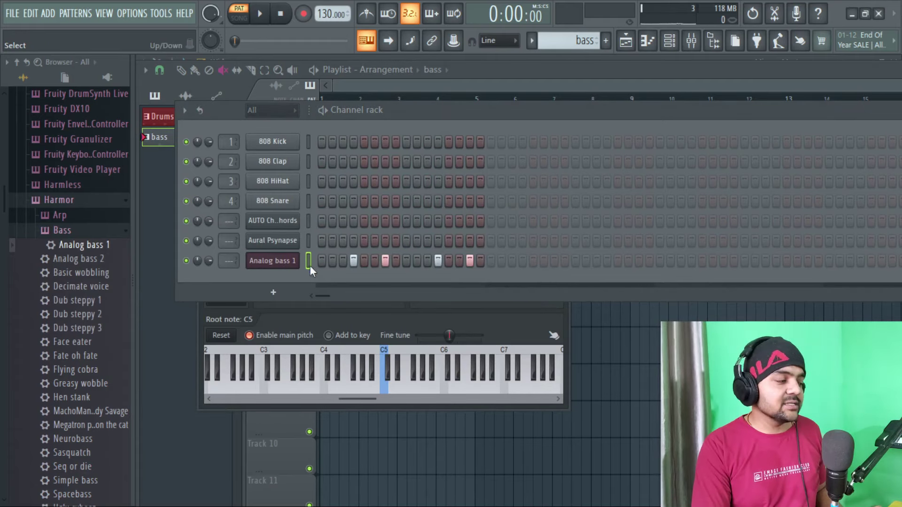
{"action": "right_click", "coordinate": [267, 261]}
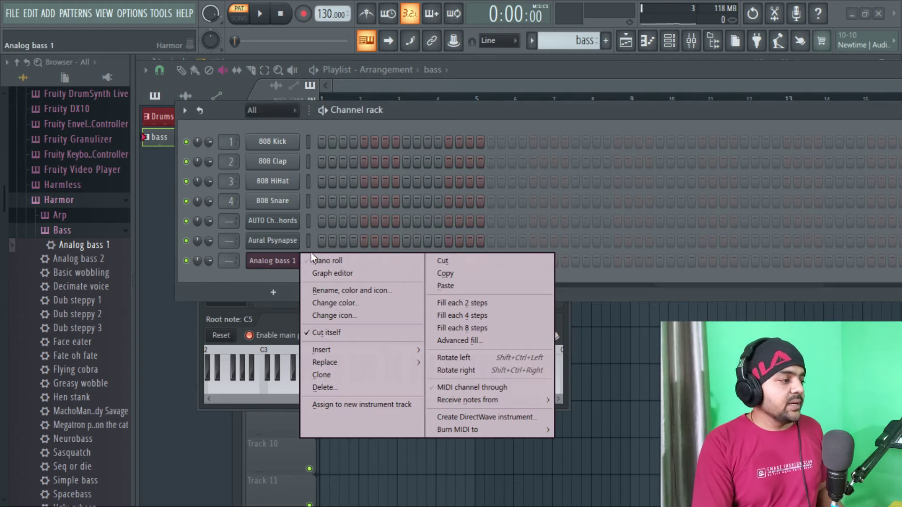
{"action": "left_click", "coordinate": [344, 262]}
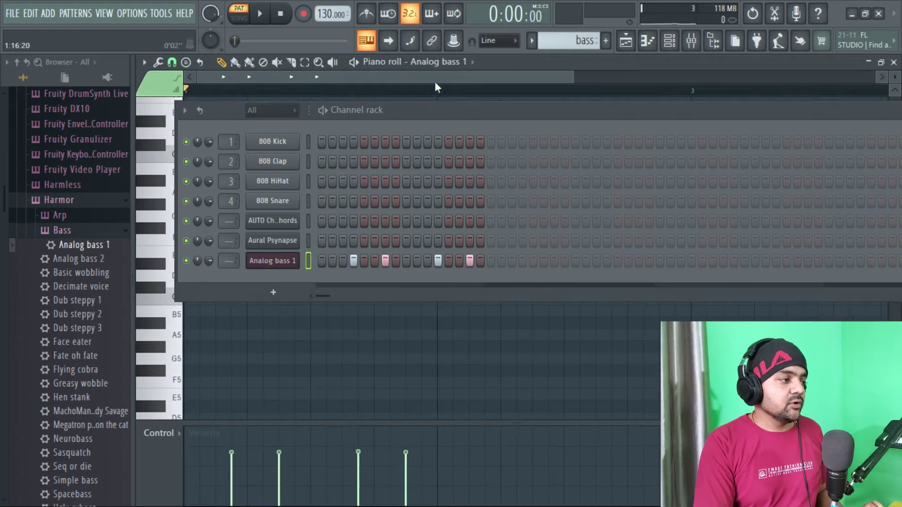
{"action": "left_click_drag", "start_coordinate": [417, 109], "coordinate": [347, 397]}
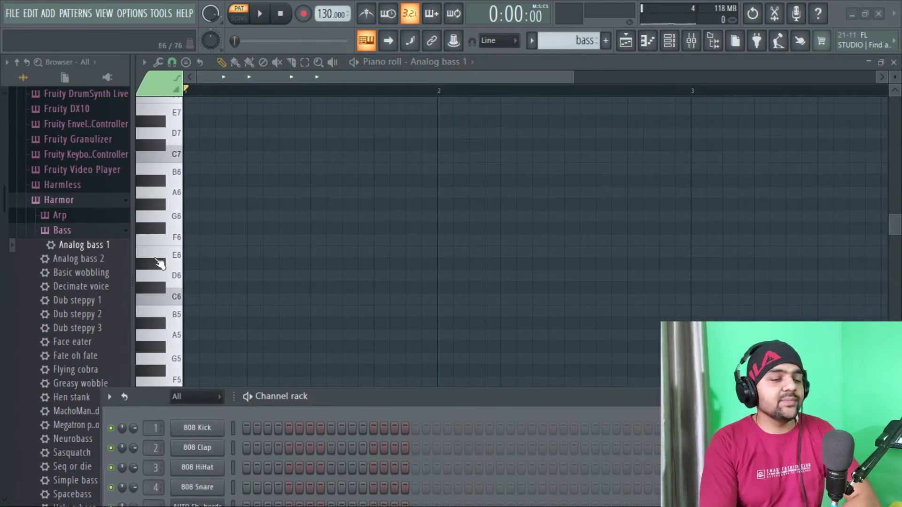
Audition Analog bass 1 on piano roll keys above and below C5, removing the stray F#6 note
{"action": "scroll", "coordinate": [169, 226], "scroll_direction": "down", "scroll_amount": 5}
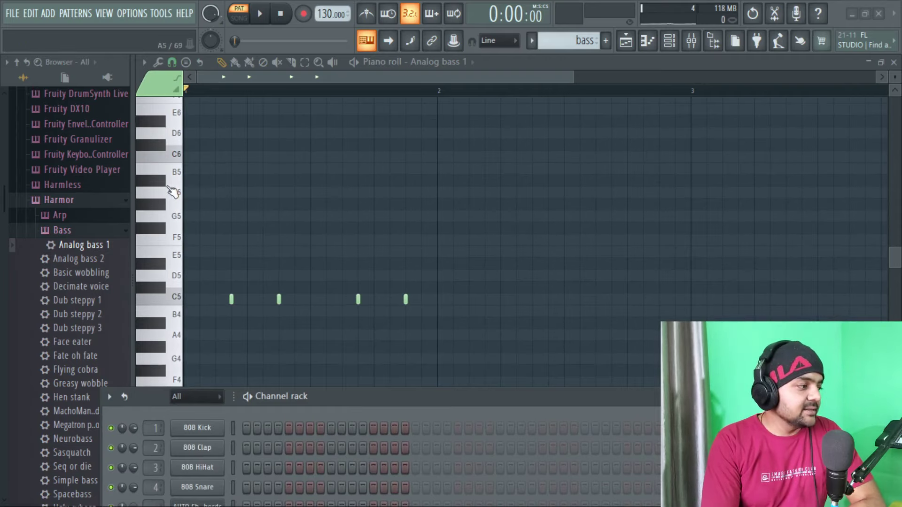
{"action": "left_click", "coordinate": [170, 193]}
{"action": "left_click", "coordinate": [173, 175]}
{"action": "scroll", "coordinate": [159, 235], "scroll_direction": "up", "scroll_amount": 3}
{"action": "left_click", "coordinate": [181, 183]}
{"action": "left_click", "coordinate": [187, 155]}
{"action": "left_click", "coordinate": [179, 141]}
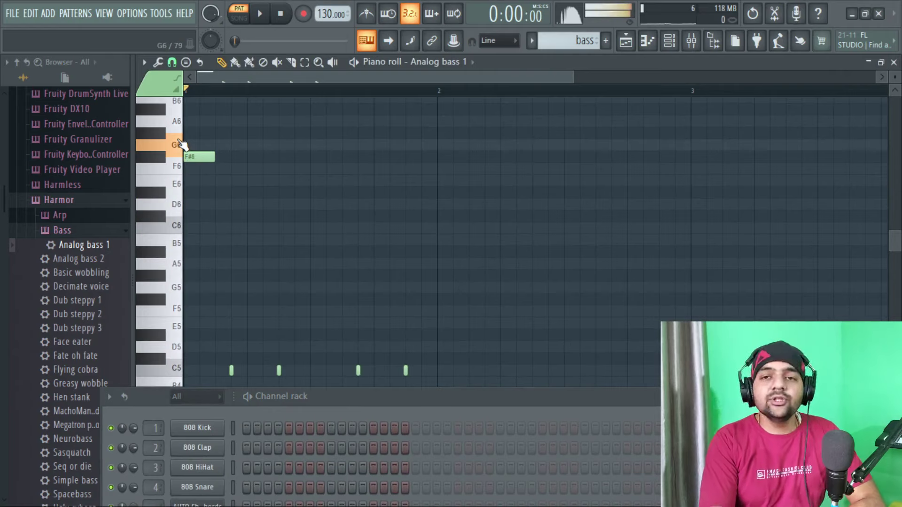
{"action": "right_click", "coordinate": [204, 159]}
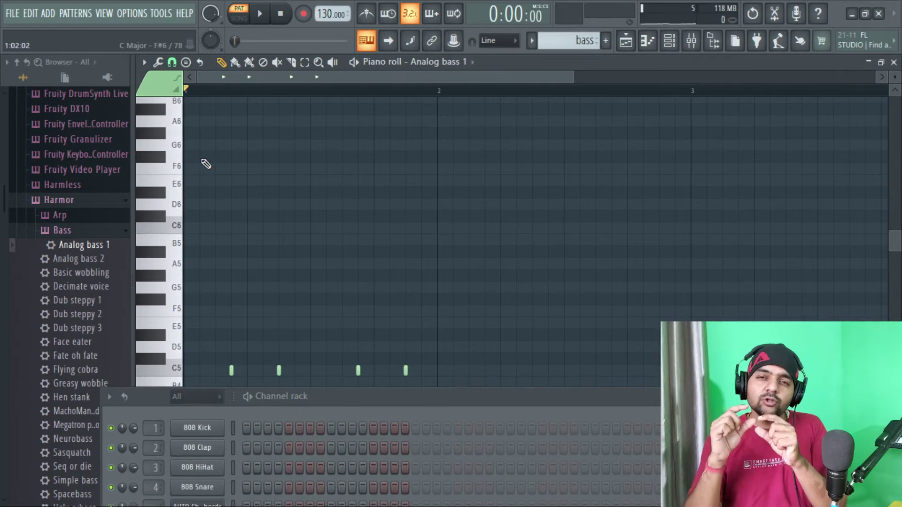
{"action": "scroll", "coordinate": [207, 222], "scroll_direction": "down", "scroll_amount": 3}
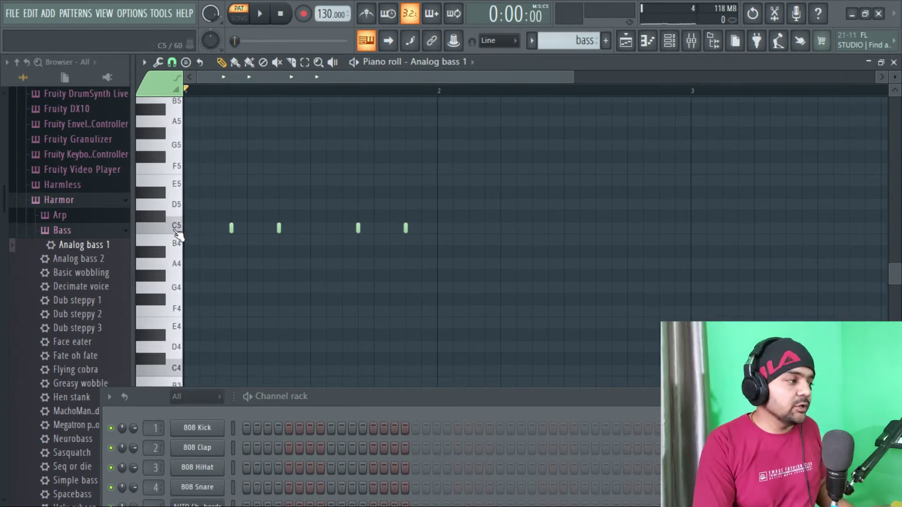
{"action": "mouse_move", "coordinate": [178, 305]}
{"action": "left_mouse_down"}
{"action": "mouse_move", "coordinate": [171, 343]}
{"action": "mouse_move", "coordinate": [180, 362]}
{"action": "left_mouse_up"}
{"action": "scroll", "coordinate": [178, 343], "scroll_direction": "down", "scroll_amount": 2}
{"action": "scroll", "coordinate": [330, 246], "scroll_direction": "up", "scroll_amount": 2}
Delete the four C5 notes of Analog bass 1 from the piano roll
{"action": "right_click", "coordinate": [406, 229]}
{"action": "right_click", "coordinate": [358, 229]}
{"action": "right_click", "coordinate": [278, 229]}
{"action": "right_click", "coordinate": [232, 229]}
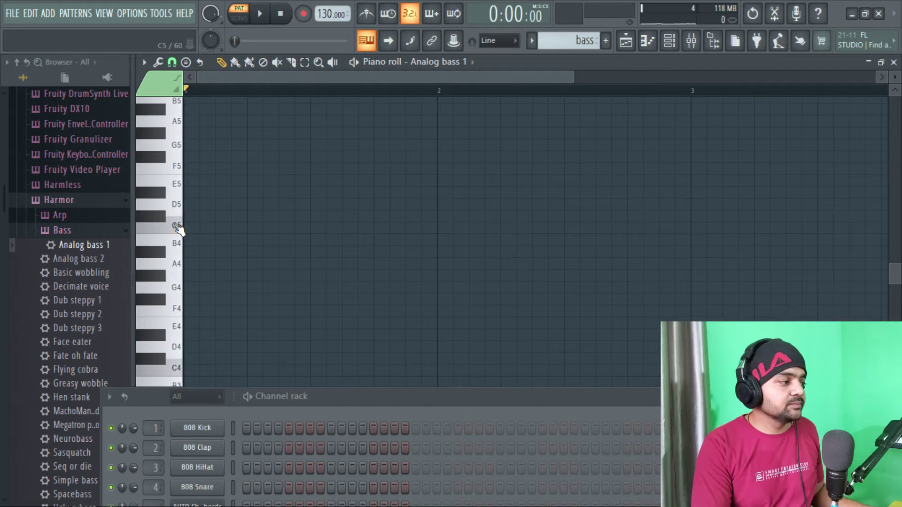
Audition keys around C5 and place two-step-long C#5 notes on steps 4 and 7 of bar 1
{"action": "left_click", "coordinate": [176, 226]}
{"action": "left_click", "coordinate": [177, 243]}
{"action": "left_click", "coordinate": [177, 225]}
{"action": "left_click", "coordinate": [178, 203]}
{"action": "left_click", "coordinate": [181, 188]}
{"action": "scroll", "coordinate": [197, 188], "scroll_direction": "down", "scroll_amount": 1}
{"action": "left_click", "coordinate": [218, 183]}
{"action": "left_click_drag", "start_coordinate": [218, 183], "coordinate": [234, 183]}
{"action": "key", "text": "space"}
{"action": "left_click", "coordinate": [300, 182]}
{"action": "left_click_drag", "start_coordinate": [311, 179], "coordinate": [296, 180]}
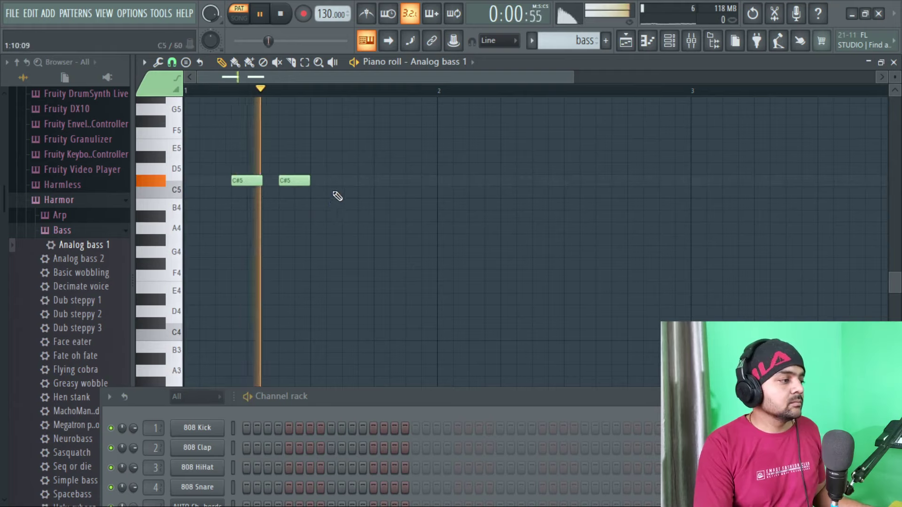
Add matching C#5 notes on steps 12 and 15 of bar 1 and play the bass pattern
{"action": "key", "text": "space"}
{"action": "left_click", "coordinate": [371, 181]}
{"action": "left_click", "coordinate": [412, 181]}
{"action": "key", "text": "space"}
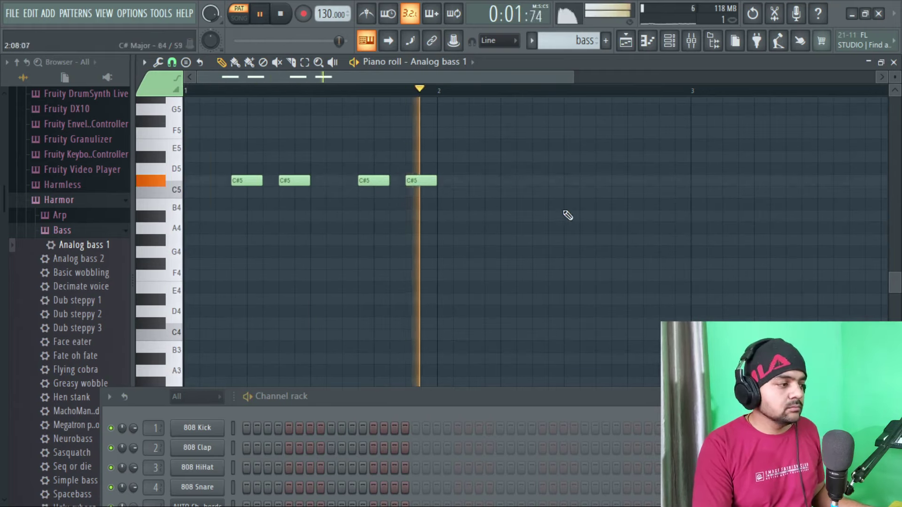
{"action": "key", "text": "space"}
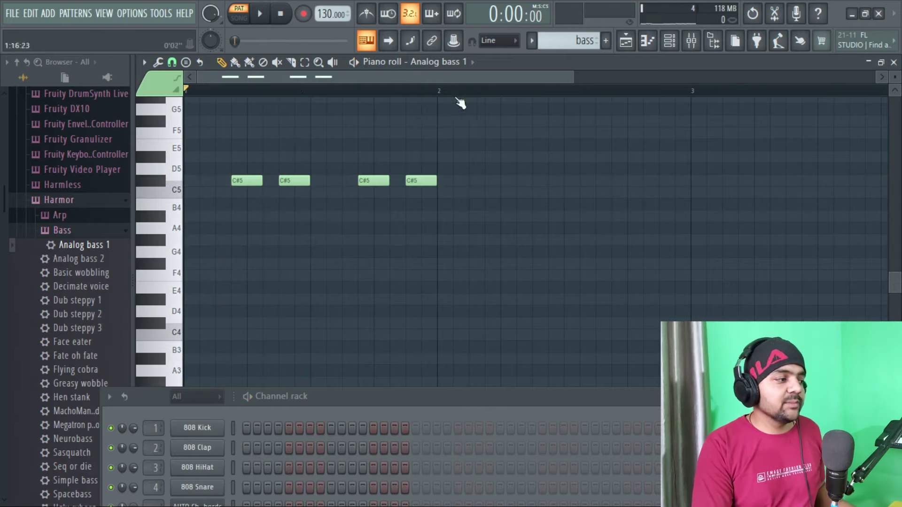
Repeat the four-note C#5 rhythm in bar 2 and play the two-bar bass pattern
{"action": "key", "text": "space"}
{"action": "key", "text": "space"}
{"action": "left_click", "coordinate": [501, 180]}
{"action": "left_click", "coordinate": [557, 181]}
{"action": "left_click_drag", "start_coordinate": [560, 180], "coordinate": [544, 180]}
{"action": "left_click", "coordinate": [622, 181]}
{"action": "left_click", "coordinate": [666, 181]}
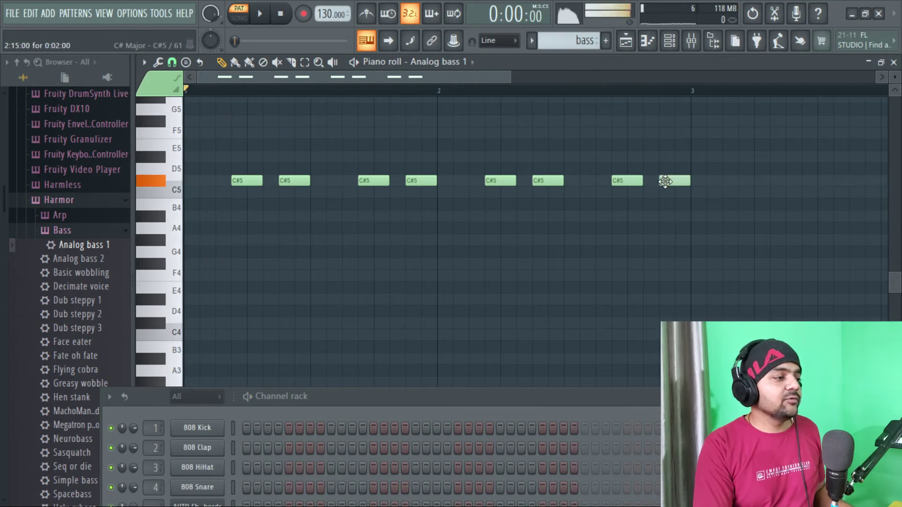
{"action": "key", "text": "space"}
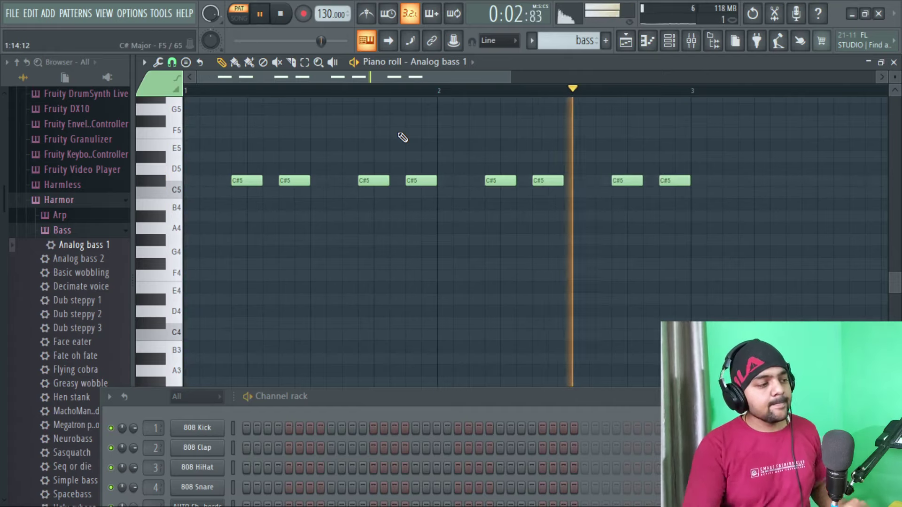
{"action": "key", "text": "space"}
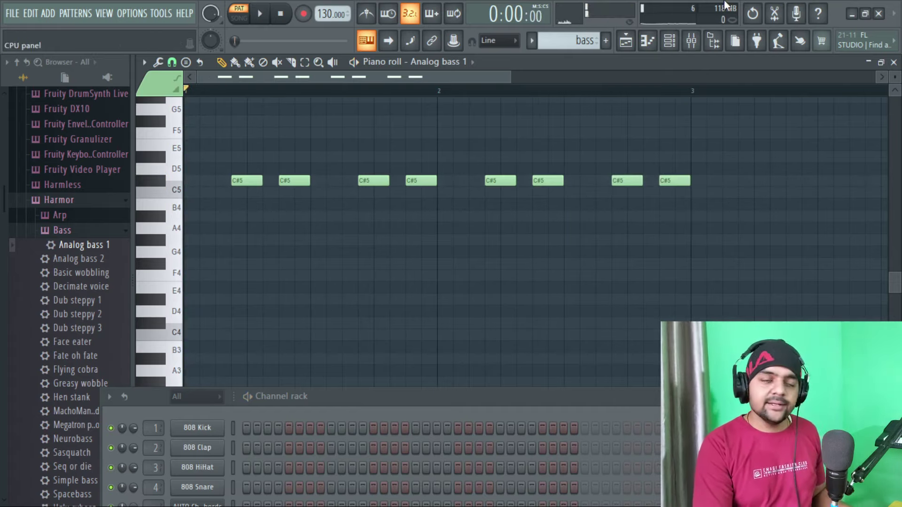
Delete the four C#5 notes from bar 2 of the bass pattern
{"action": "right_click", "coordinate": [675, 181]}
{"action": "right_click", "coordinate": [628, 180]}
{"action": "right_click", "coordinate": [548, 180]}
{"action": "right_click", "coordinate": [501, 180]}
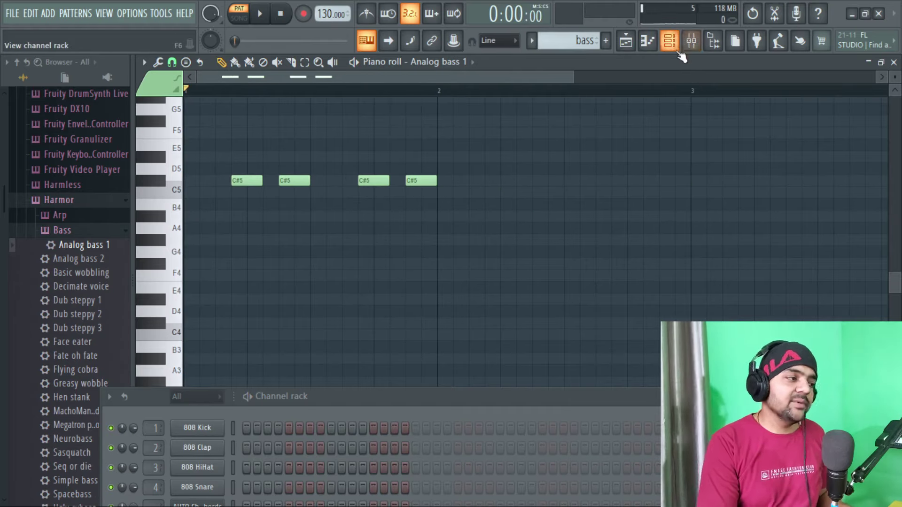
Return to the Playlist and bring up the Channel rack over its middle so the Analog bass 1 row shows
{"action": "left_click", "coordinate": [671, 43]}
{"action": "left_click", "coordinate": [632, 43]}
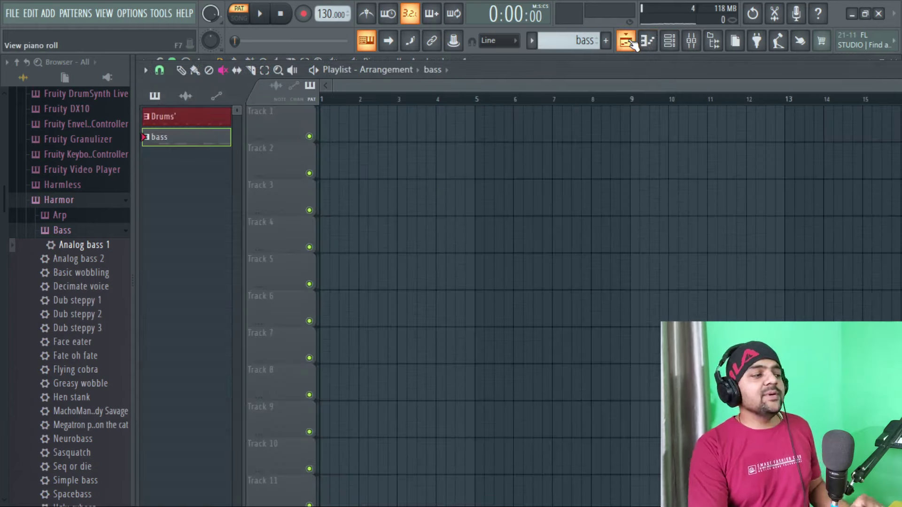
{"action": "left_click", "coordinate": [669, 41]}
{"action": "left_click_drag", "start_coordinate": [444, 394], "coordinate": [468, 191]}
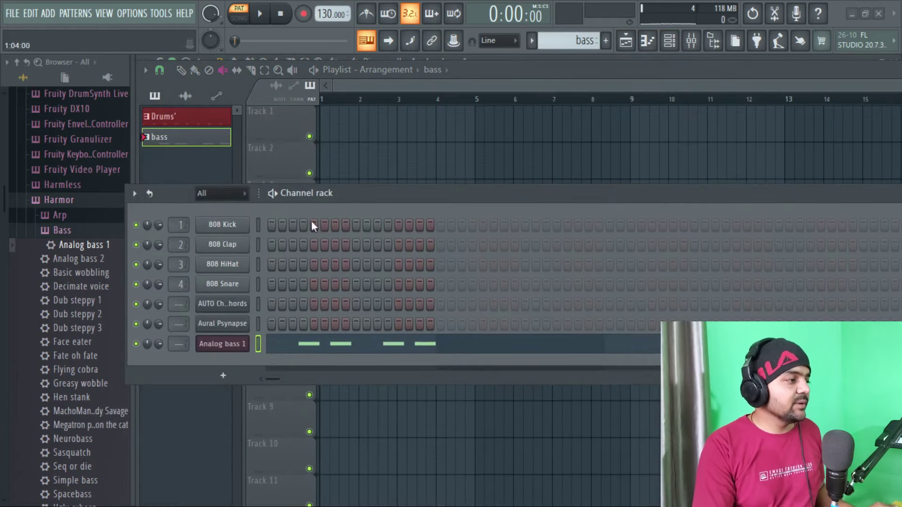
Switch between the Drums' and bass patterns to compare their Channel rack contents, ending on Drums'
{"action": "left_click", "coordinate": [532, 41]}
{"action": "left_click", "coordinate": [549, 58]}
{"action": "left_click", "coordinate": [531, 41]}
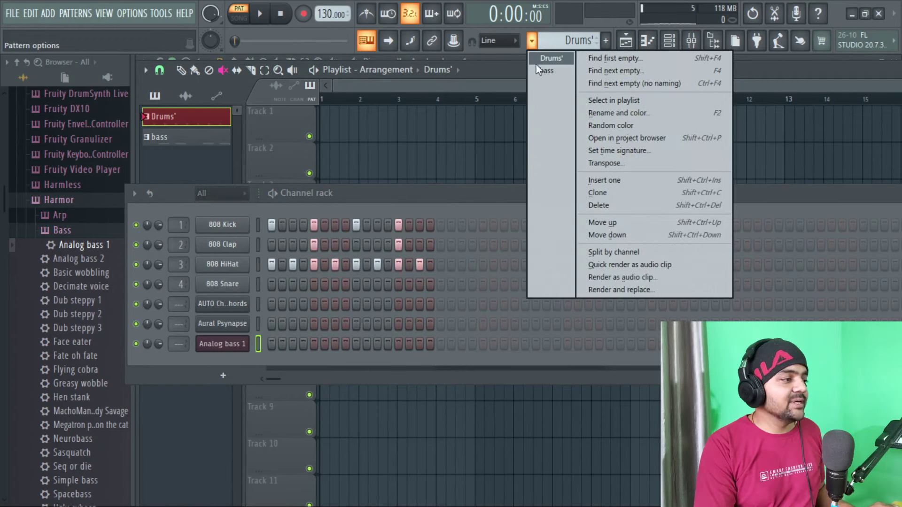
{"action": "left_click", "coordinate": [539, 69]}
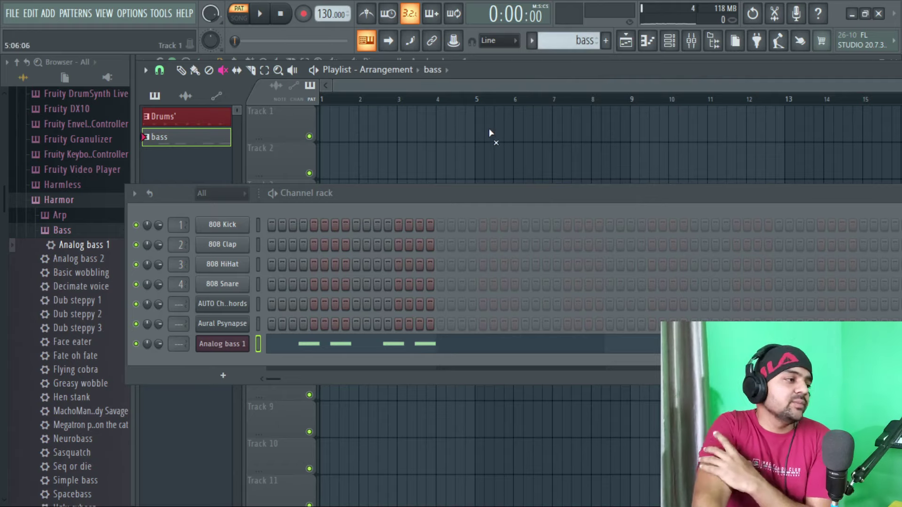
{"action": "left_click", "coordinate": [547, 41]}
{"action": "left_click", "coordinate": [549, 59]}
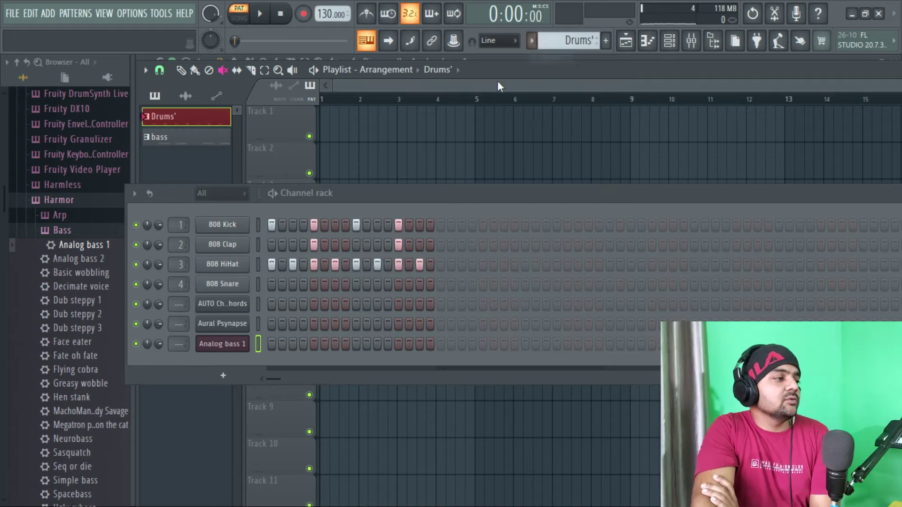
{"action": "left_click", "coordinate": [536, 46]}
{"action": "left_click", "coordinate": [537, 47]}
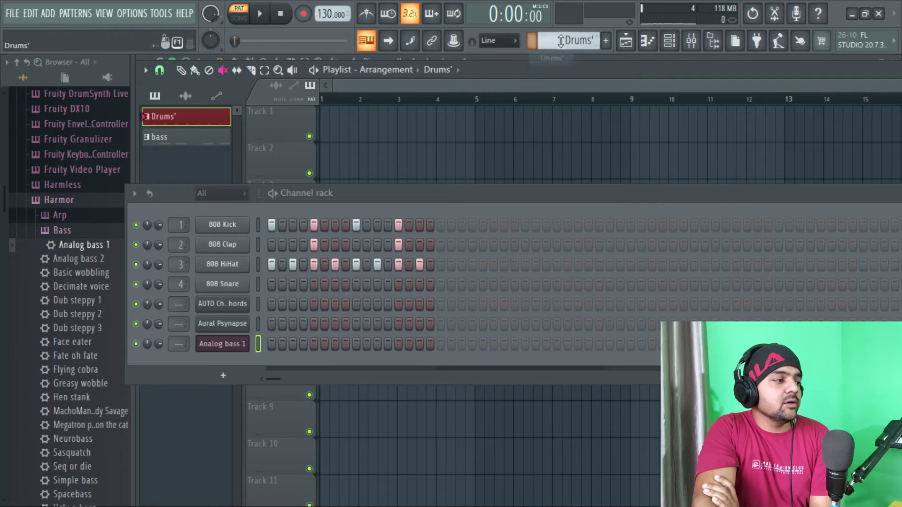
{"action": "key", "text": "e"}
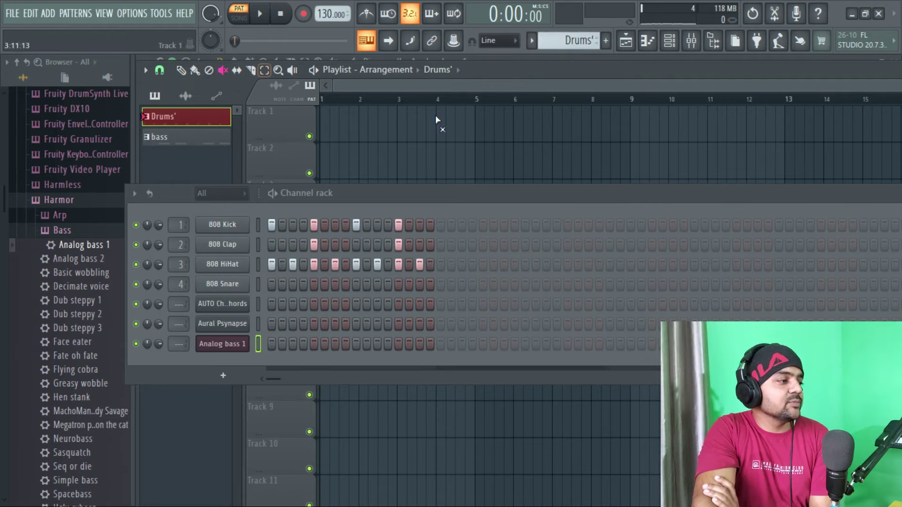
Turn off the Channel rack's Detached option and hide the rack to leave the Playlist clear
{"action": "left_click_drag", "start_coordinate": [510, 191], "coordinate": [592, 196]}
{"action": "left_click", "coordinate": [227, 199]}
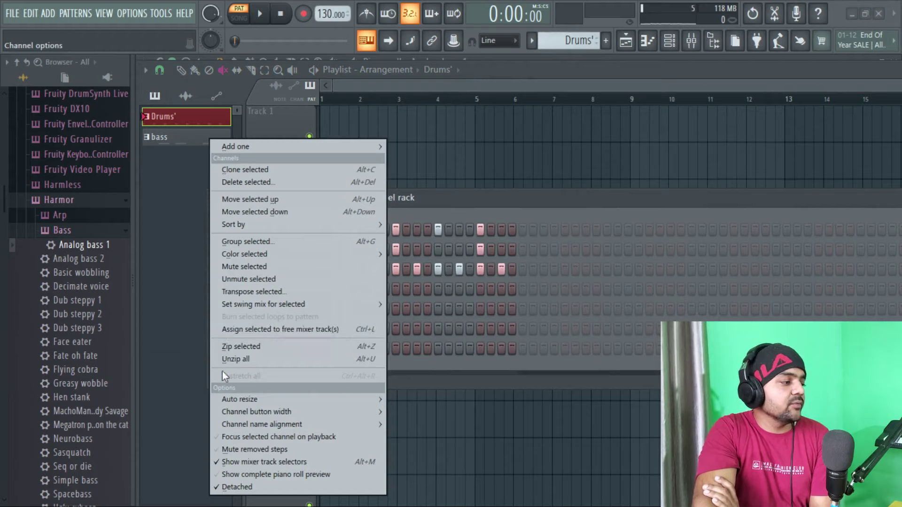
{"action": "left_click", "coordinate": [229, 487]}
{"action": "key", "text": "F6"}
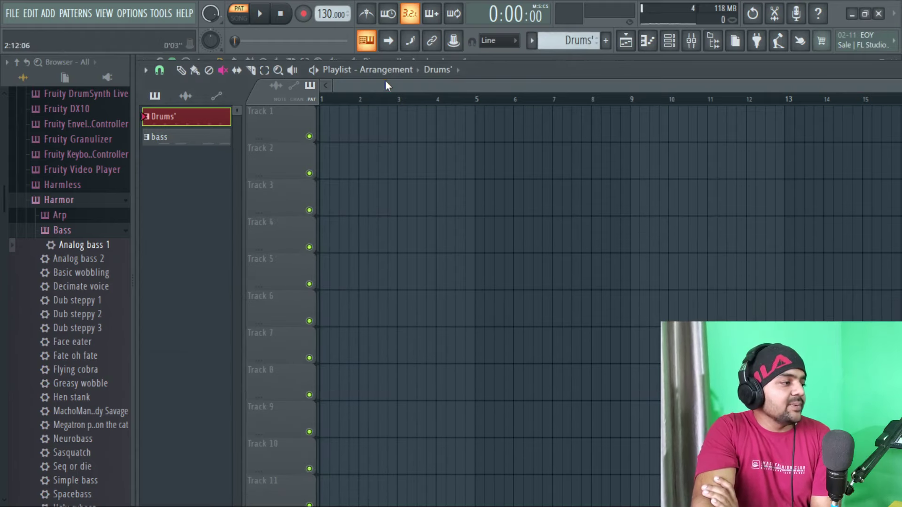
Draw a Drums' clip on Track 1 and a bass clip on Track 2, both starting at bar 1 of the Playlist
{"action": "left_click", "coordinate": [183, 72]}
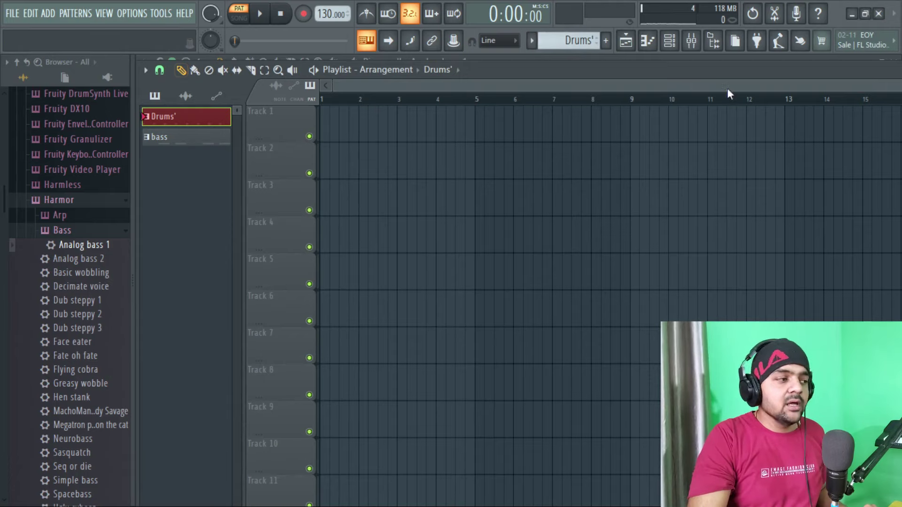
{"action": "left_click", "coordinate": [328, 121]}
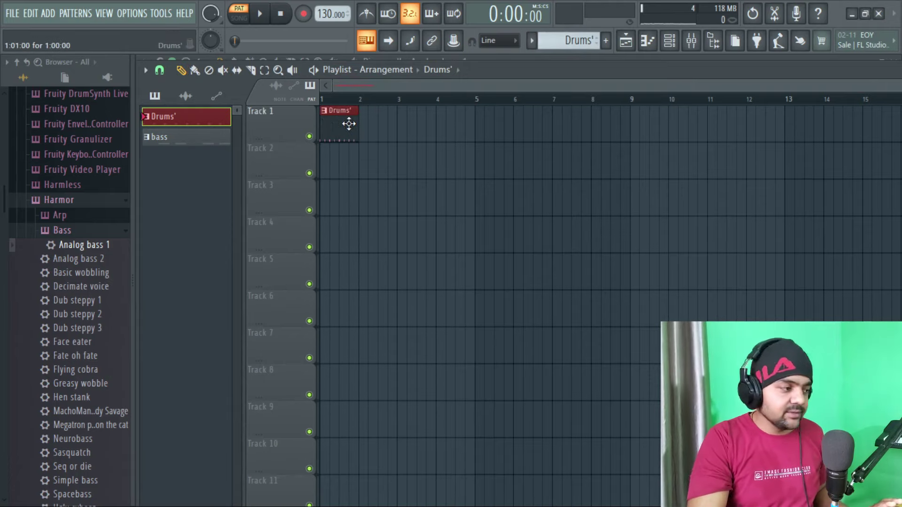
{"action": "left_click", "coordinate": [531, 40]}
{"action": "left_click", "coordinate": [546, 70]}
{"action": "left_click", "coordinate": [343, 163]}
{"action": "left_click_drag", "start_coordinate": [343, 163], "coordinate": [318, 163]}
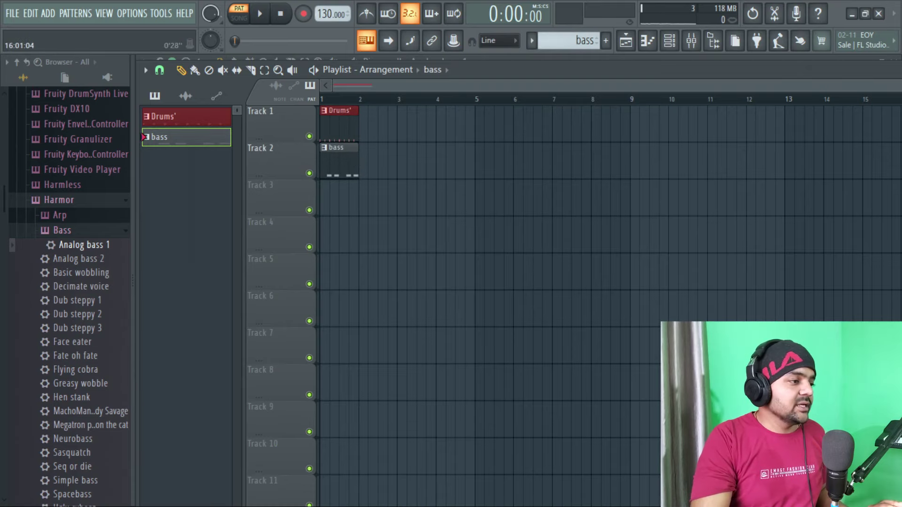
Maximize the Playlist window and zoom its timeline in to roughly the first four bars
{"action": "left_click_drag", "start_coordinate": [777, 58], "coordinate": [560, 76]}
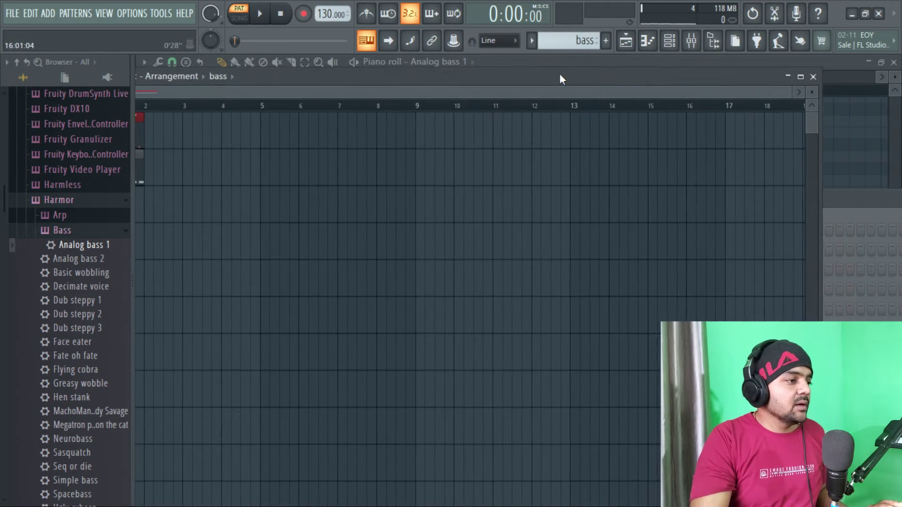
{"action": "left_click", "coordinate": [802, 76]}
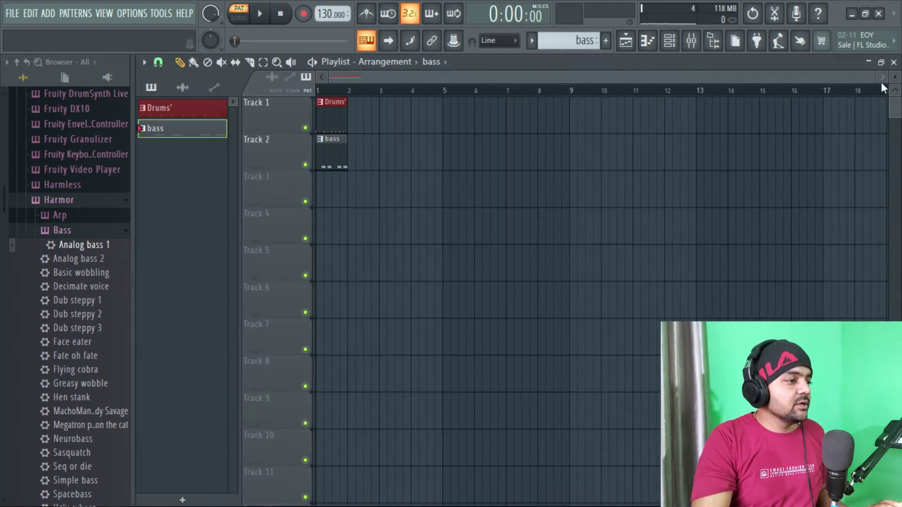
{"action": "left_click_drag", "start_coordinate": [877, 77], "coordinate": [458, 77]}
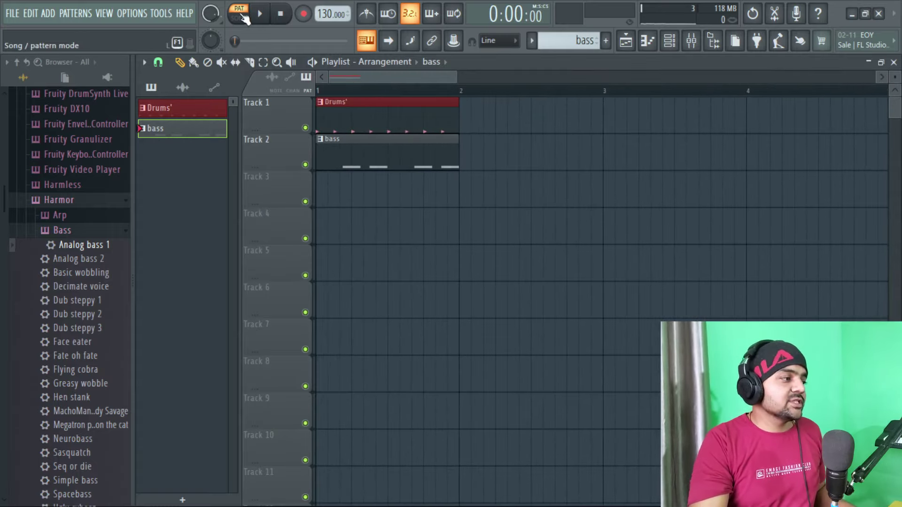
Play the bass in pattern mode, switch the transport to song mode and play both clips together
{"action": "left_click", "coordinate": [260, 14]}
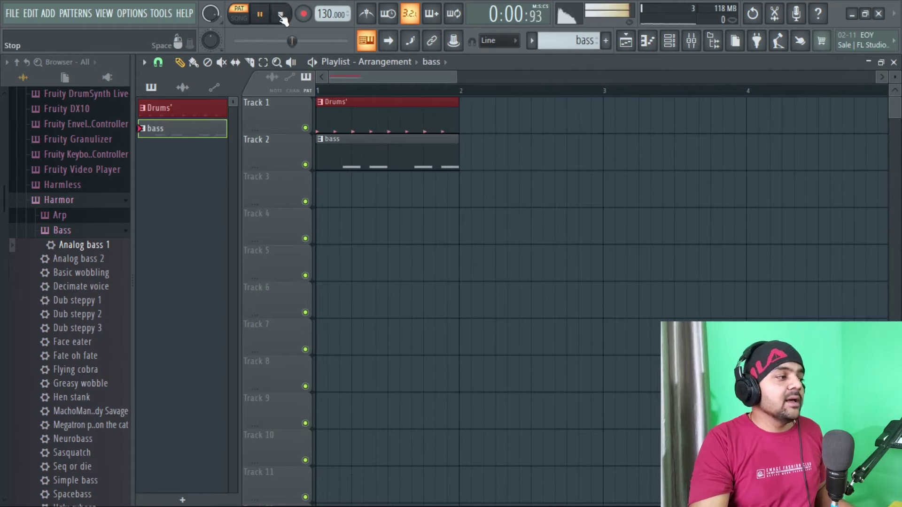
{"action": "left_click", "coordinate": [281, 15]}
{"action": "left_click", "coordinate": [239, 20]}
{"action": "key", "text": "space"}
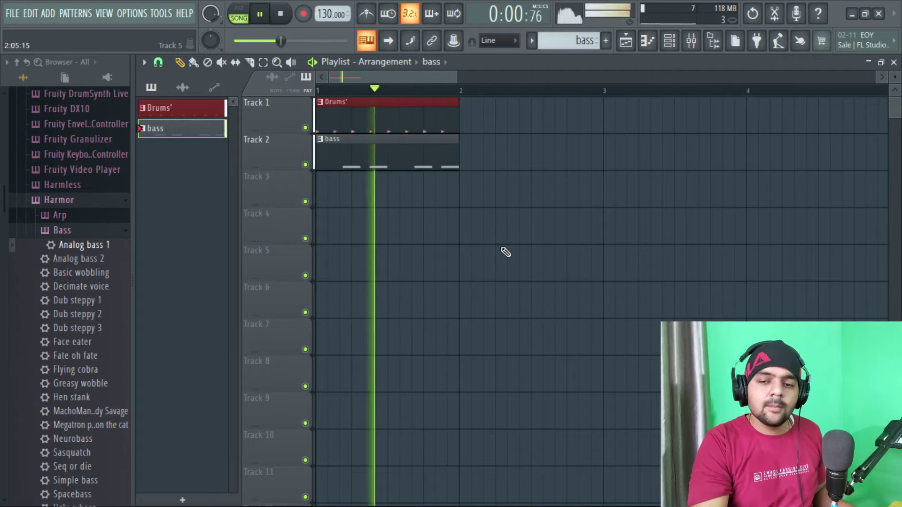
{"action": "key", "text": "space"}
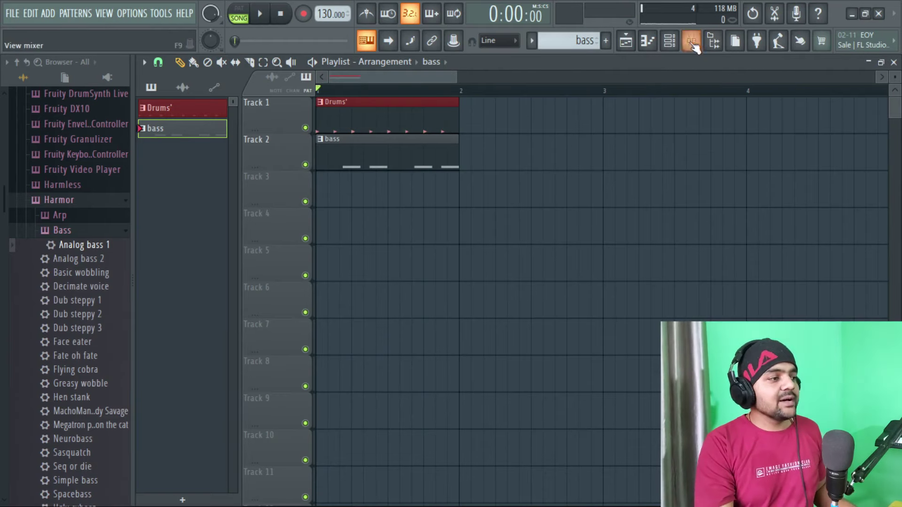
Bring up the Channel rack to check the Analog bass 1 channel's options, and return to the Playlist
{"action": "left_click", "coordinate": [670, 41]}
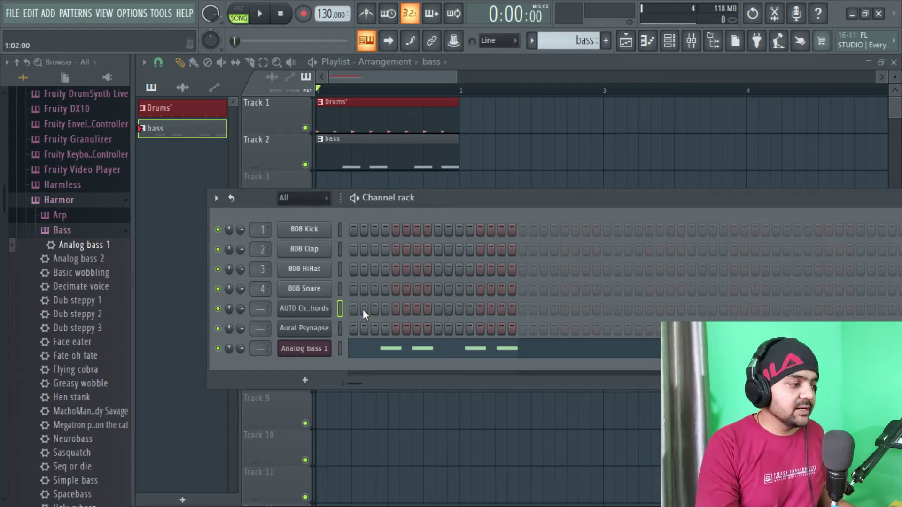
{"action": "right_click", "coordinate": [328, 352]}
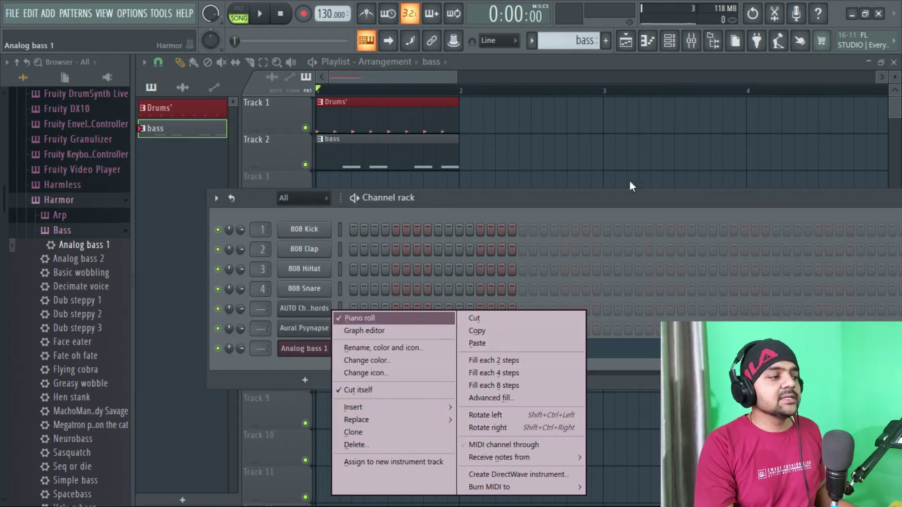
{"action": "left_click", "coordinate": [619, 188]}
{"action": "left_click", "coordinate": [619, 63]}
{"action": "left_click", "coordinate": [429, 62]}
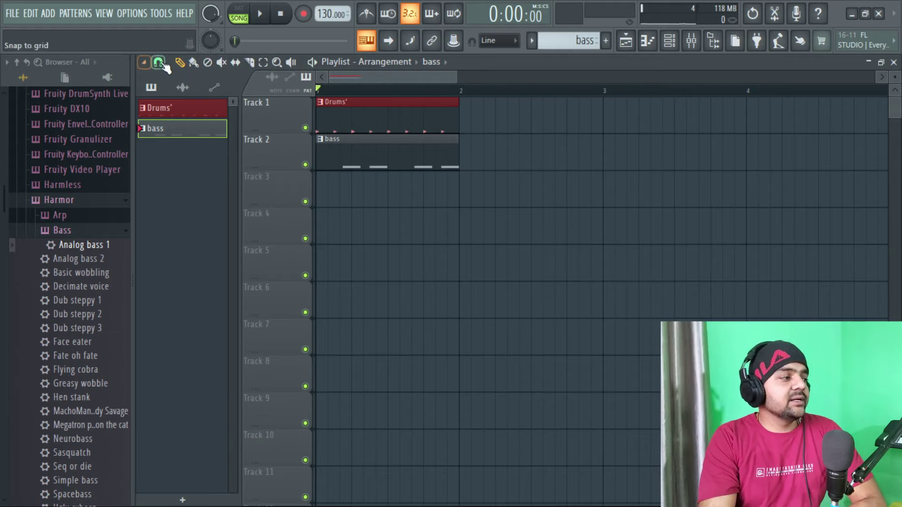
Try drawing extra bass clips on Track 1 beyond the Drums' clip with the Draw tool, and delete them again
{"action": "left_click_drag", "start_coordinate": [340, 115], "coordinate": [286, 111]}
{"action": "left_click_drag", "start_coordinate": [347, 146], "coordinate": [240, 155]}
{"action": "left_click", "coordinate": [504, 130]}
{"action": "left_click", "coordinate": [688, 130]}
{"action": "right_click", "coordinate": [730, 122]}
{"action": "right_click", "coordinate": [629, 119]}
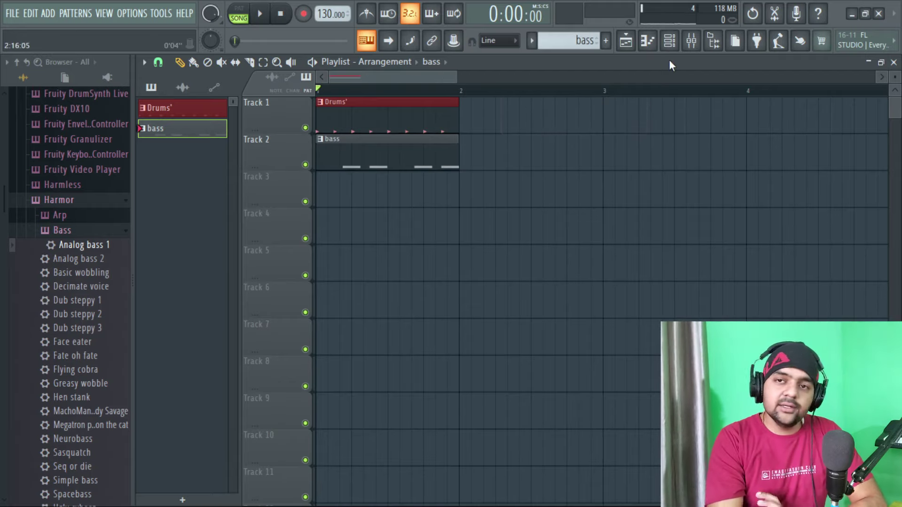
Draw two more bass clips on Track 2 after bar 2 and delete both of them
{"action": "left_click", "coordinate": [571, 169]}
{"action": "left_click", "coordinate": [738, 149]}
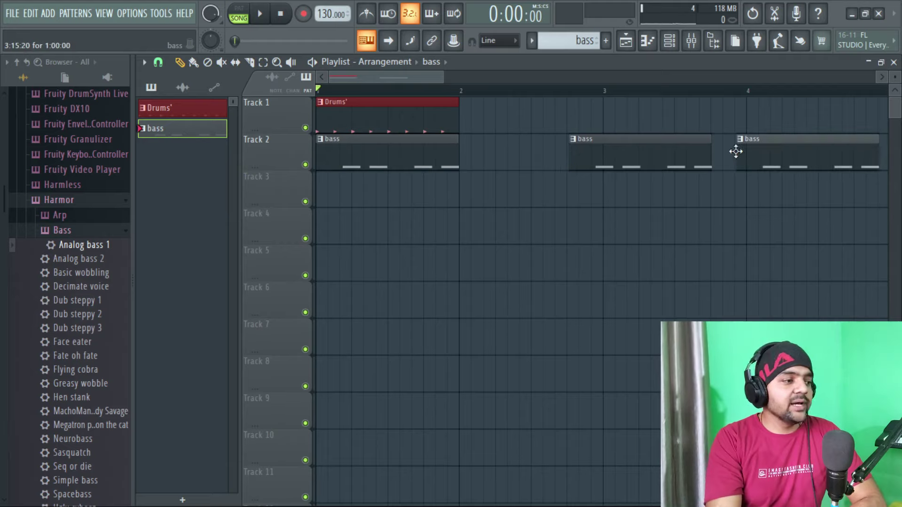
{"action": "right_click", "coordinate": [773, 152]}
{"action": "right_click", "coordinate": [626, 157]}
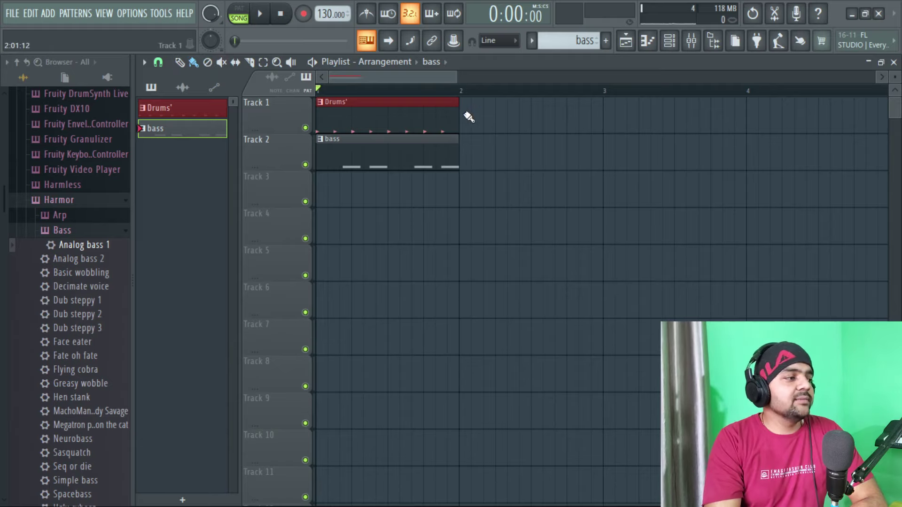
Paint a run of bass clips along Track 3 from bar 2 through bar 6, and erase the whole run
{"action": "left_click", "coordinate": [464, 201]}
{"action": "left_click_drag", "start_coordinate": [464, 202], "coordinate": [891, 201]}
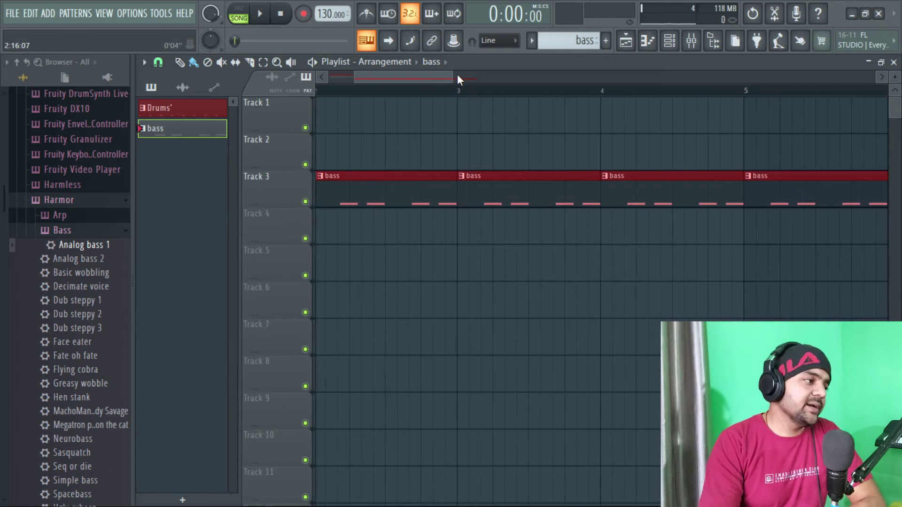
{"action": "left_click_drag", "start_coordinate": [456, 75], "coordinate": [549, 89]}
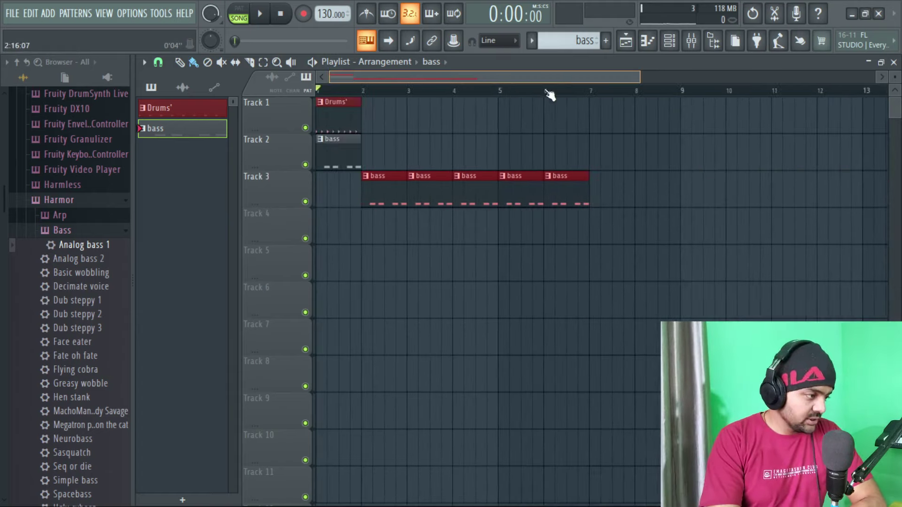
{"action": "right_click", "coordinate": [566, 189]}
{"action": "left_click", "coordinate": [207, 62]}
Mute the Drums' clip on Track 1 with the Mute tool and unmute it again
{"action": "left_click", "coordinate": [222, 63]}
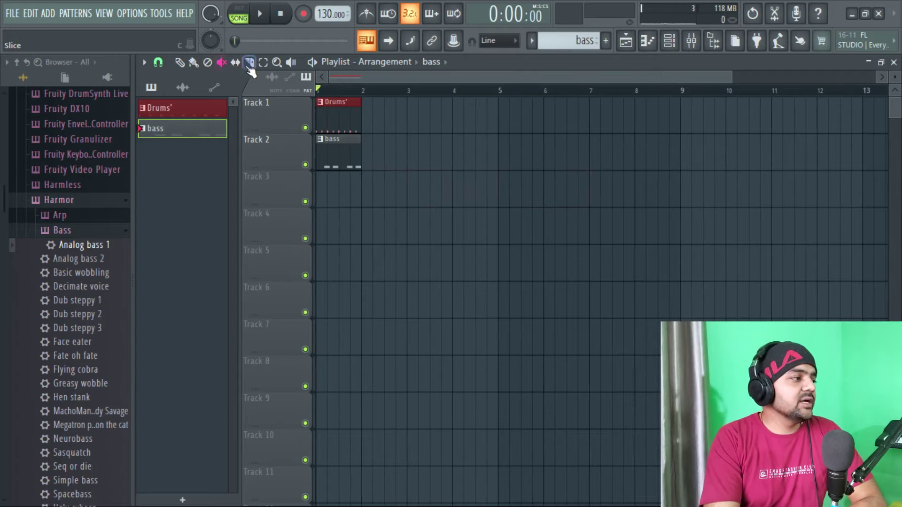
{"action": "left_click", "coordinate": [327, 125]}
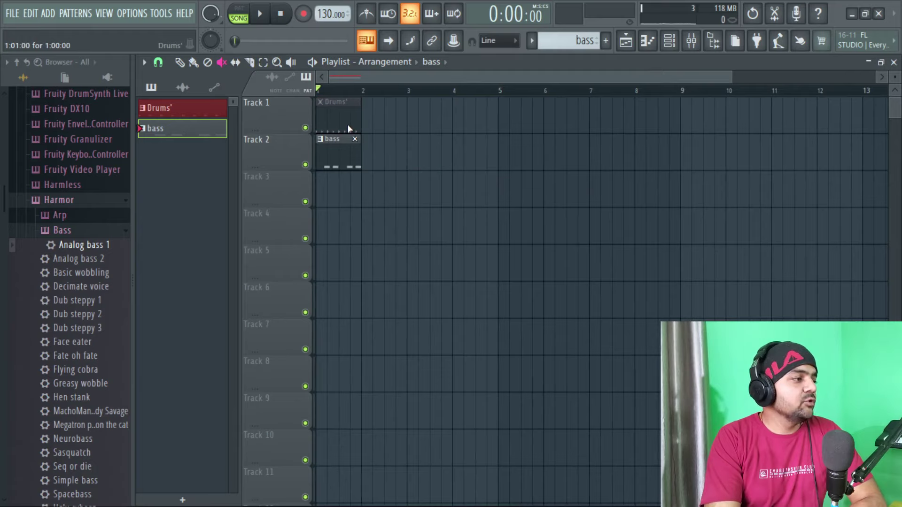
{"action": "left_click", "coordinate": [347, 128]}
{"action": "left_click", "coordinate": [235, 63]}
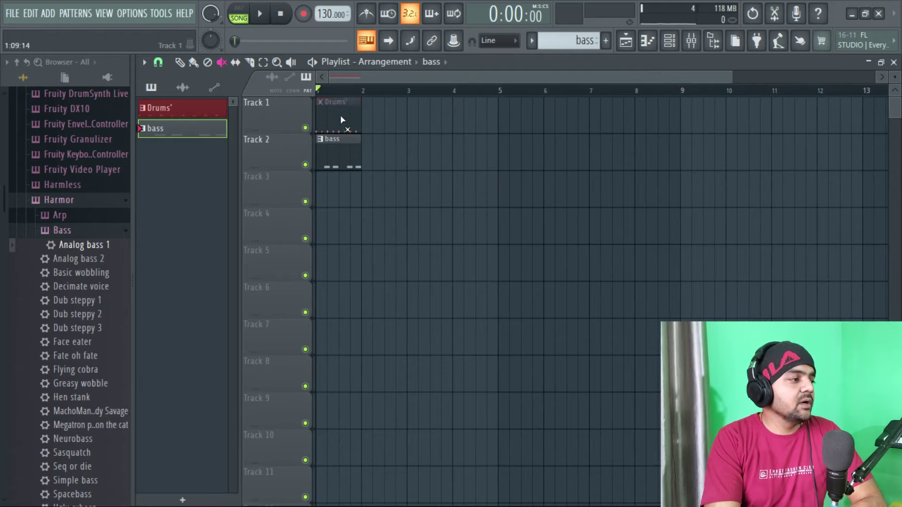
Slice the Drums' and bass clips in two at the middle of bar 1
{"action": "left_click", "coordinate": [250, 67]}
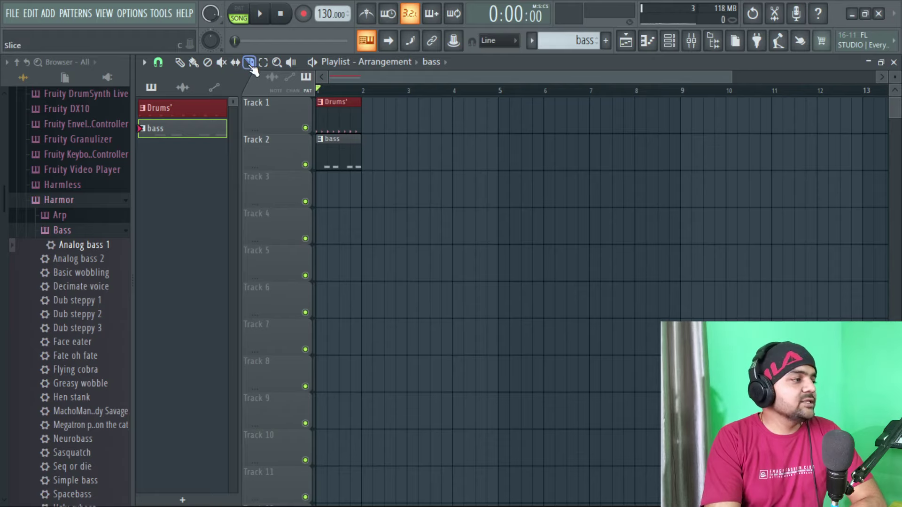
{"action": "left_click_drag", "start_coordinate": [734, 72], "coordinate": [403, 76]}
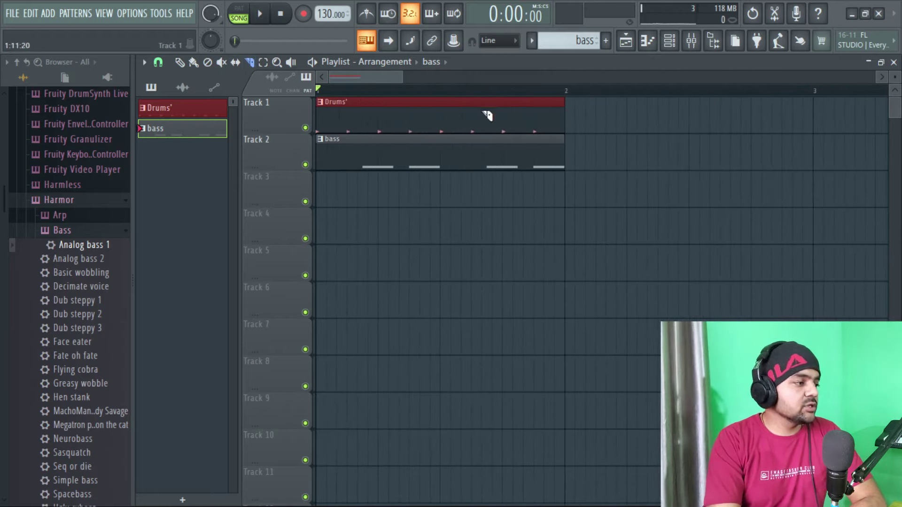
{"action": "left_click_drag", "start_coordinate": [446, 106], "coordinate": [446, 223]}
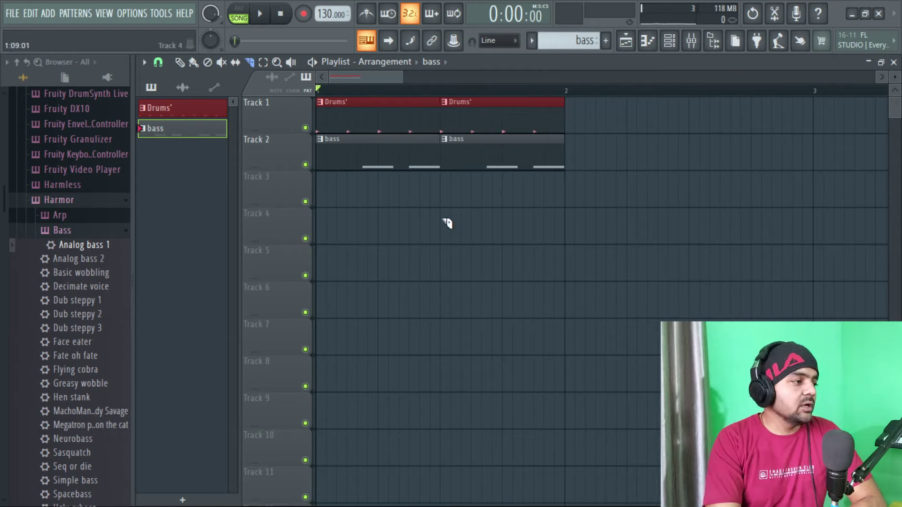
Move the second Drums' piece slightly later on Track 1 and the second bass piece to bar 2 on Track 2
{"action": "left_click", "coordinate": [180, 63]}
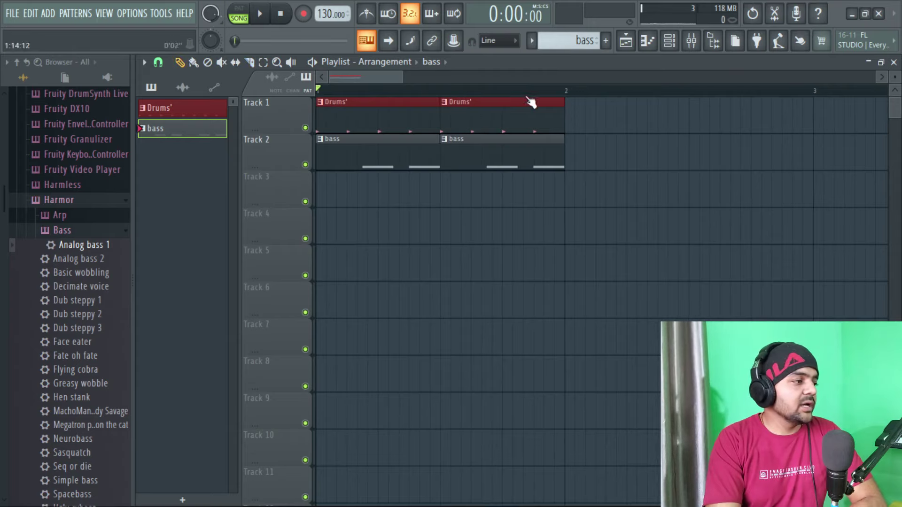
{"action": "left_click_drag", "start_coordinate": [499, 104], "coordinate": [516, 113]}
{"action": "left_click_drag", "start_coordinate": [476, 155], "coordinate": [586, 173]}
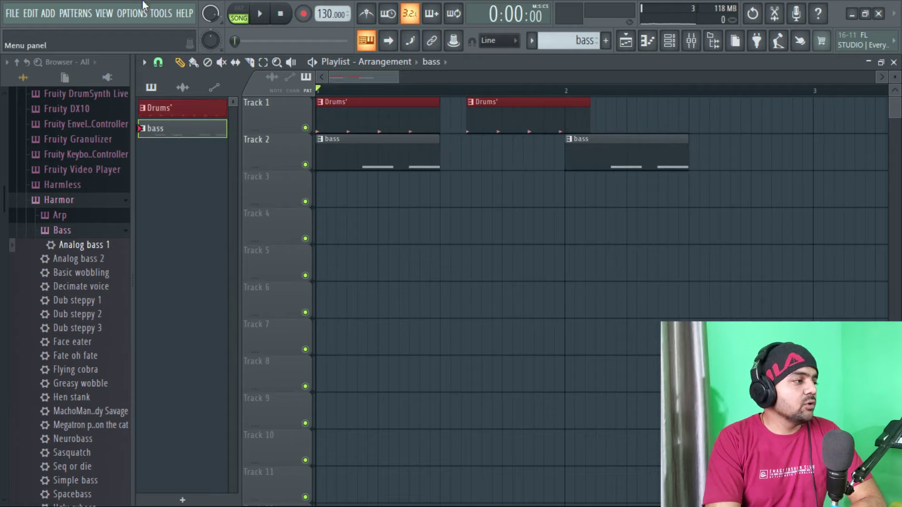
Slice the bass piece at bar 2 again and shift its last part slightly later on Track 2
{"action": "left_click", "coordinate": [250, 62]}
{"action": "left_click_drag", "start_coordinate": [637, 126], "coordinate": [644, 210]}
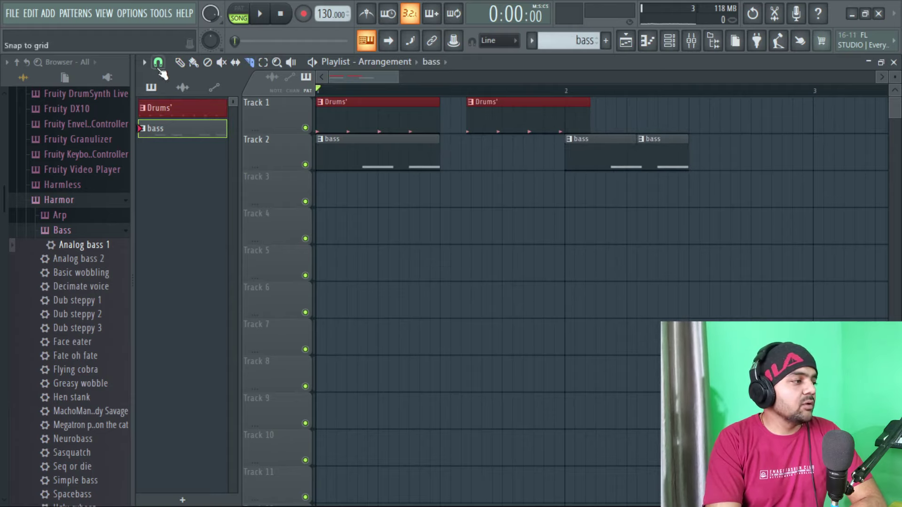
{"action": "left_click", "coordinate": [178, 62]}
{"action": "left_click_drag", "start_coordinate": [667, 165], "coordinate": [696, 165]}
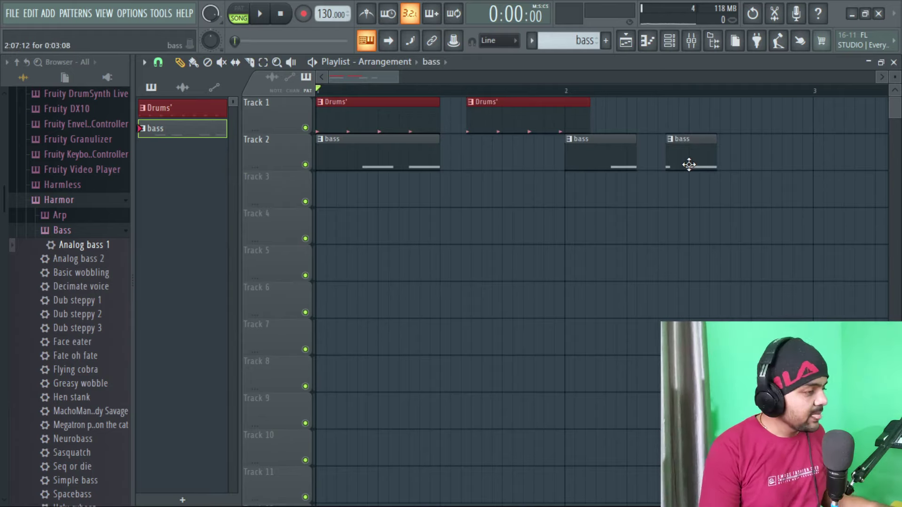
Undo the slices and moves to restore the single Drums' and bass clips in bar 1
{"action": "key", "text": "ctrl+z"}
{"action": "key", "text": "ctrl+z"}
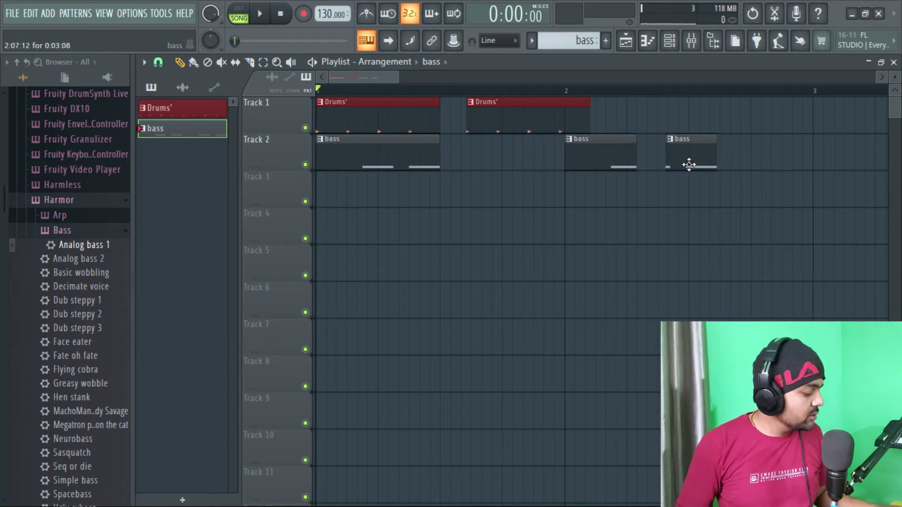
{"action": "key", "text": "ctrl+z"}
{"action": "key", "text": "ctrl+z"}
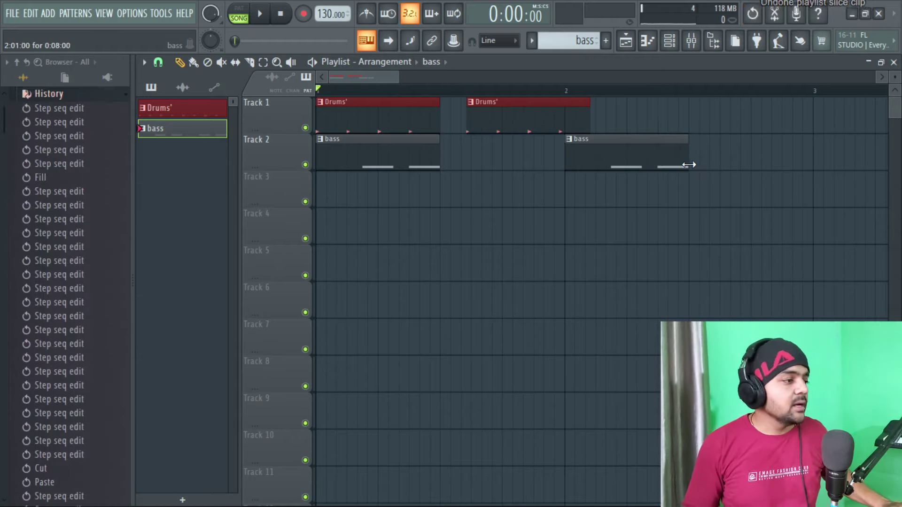
{"action": "key", "text": "ctrl+z"}
{"action": "key", "text": "ctrl+z"}
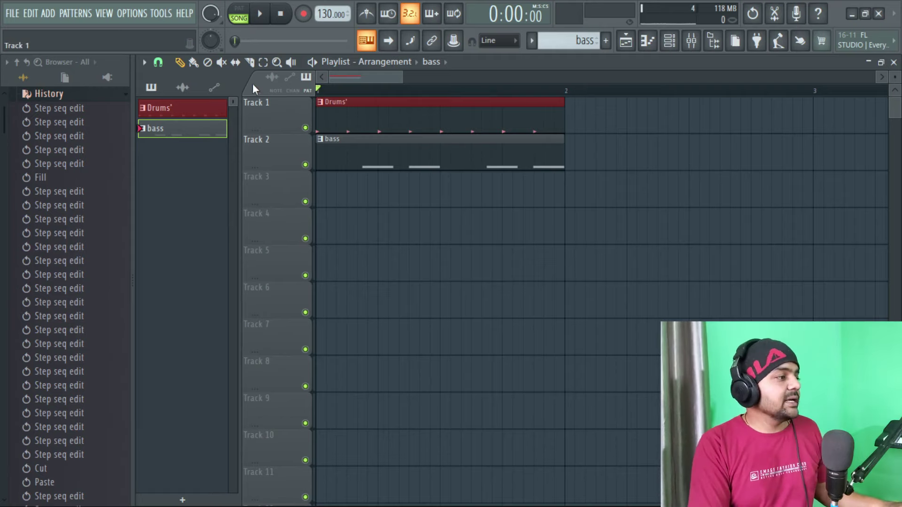
Audition sections of the Drums' and bass clips at several points in bar 1 with the Playback tool
{"action": "left_click", "coordinate": [290, 62]}
{"action": "left_click", "coordinate": [392, 143]}
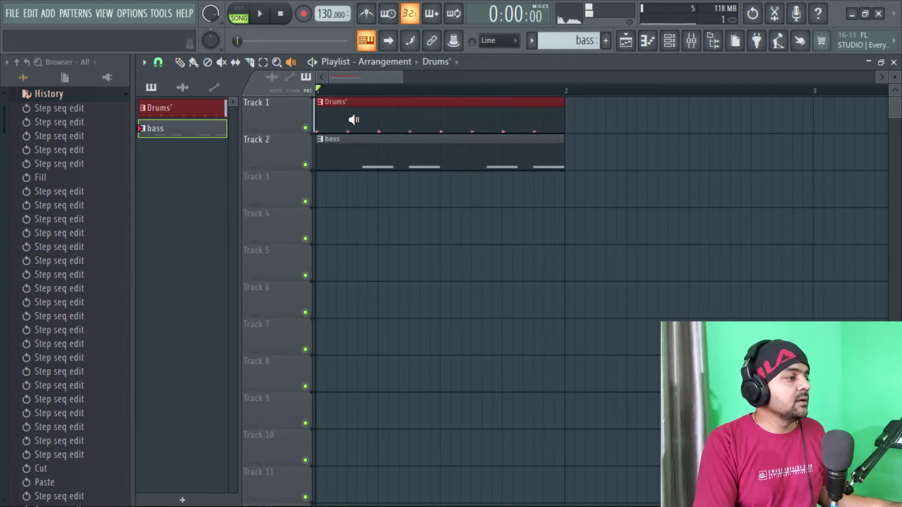
{"action": "key", "text": "space"}
{"action": "left_click", "coordinate": [526, 120]}
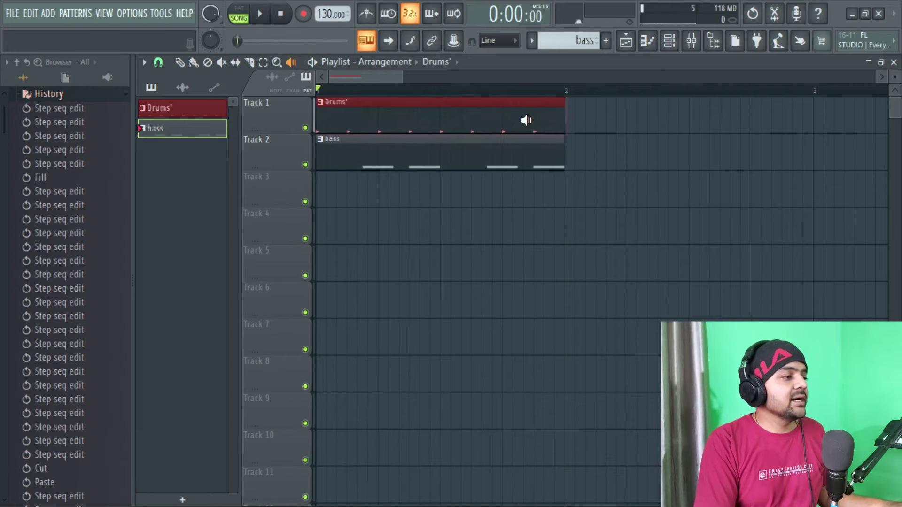
{"action": "left_click", "coordinate": [486, 120]}
{"action": "left_click", "coordinate": [487, 120]}
{"action": "left_click_drag", "start_coordinate": [449, 163], "coordinate": [370, 167]}
{"action": "left_click", "coordinate": [370, 165]}
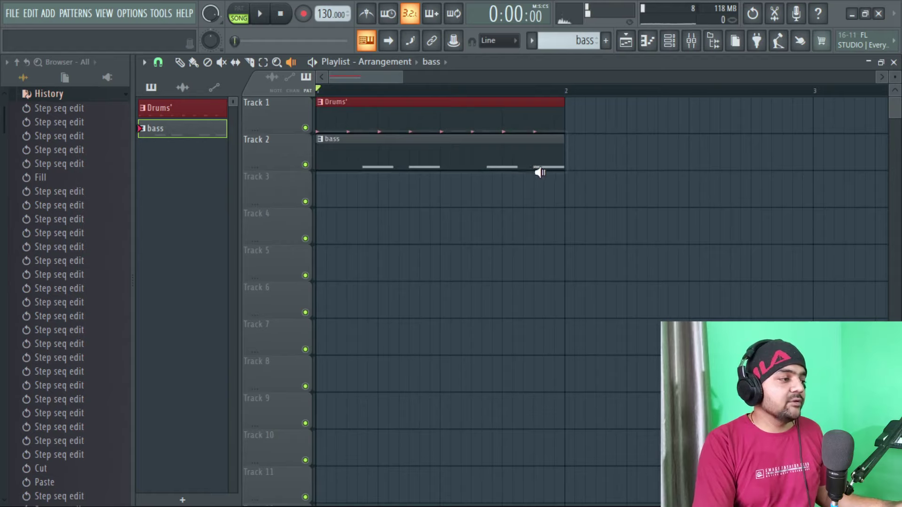
{"action": "left_click_drag", "start_coordinate": [460, 121], "coordinate": [489, 113]}
{"action": "left_click", "coordinate": [490, 113]}
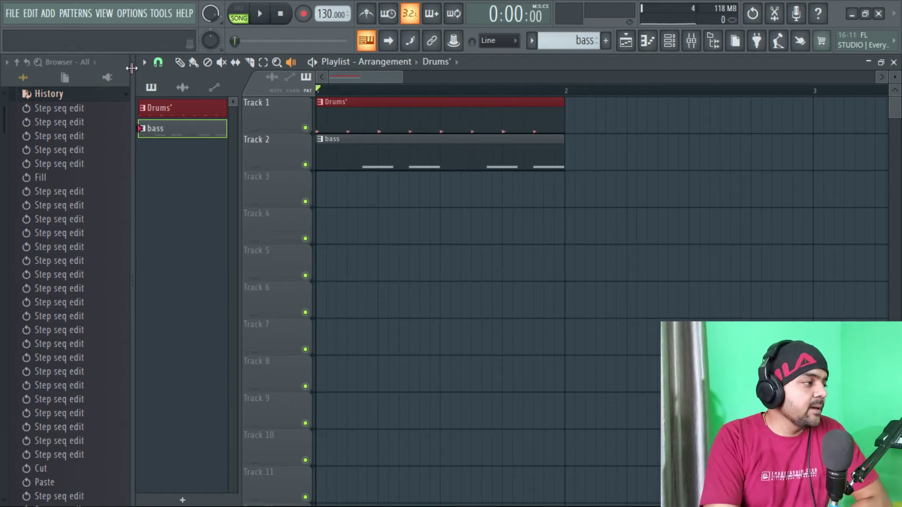
Set the Playlist snap to Bar, then move the Drums' clip on Track 1 to bar 2 and back to bar 1
{"action": "left_click", "coordinate": [161, 64]}
{"action": "left_click", "coordinate": [161, 65]}
{"action": "left_click", "coordinate": [161, 65]}
{"action": "left_click", "coordinate": [160, 65]}
{"action": "left_click", "coordinate": [161, 64]}
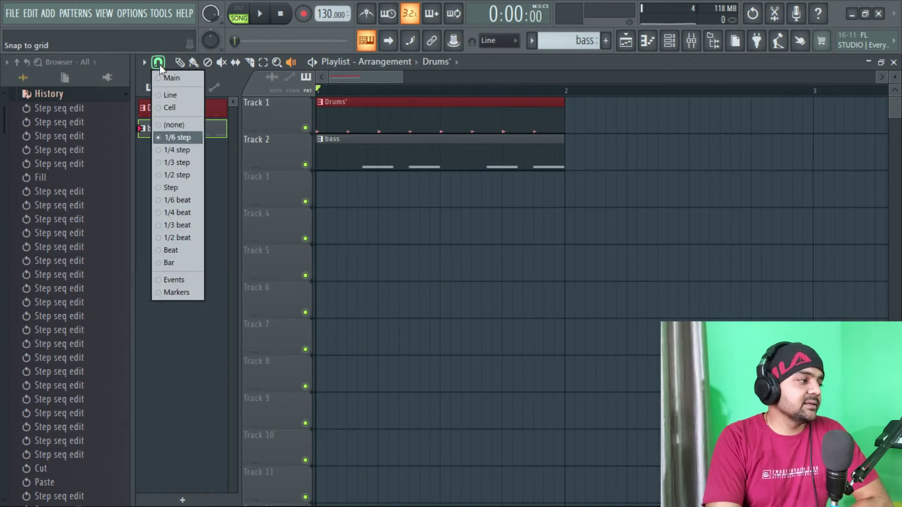
{"action": "left_click", "coordinate": [173, 263]}
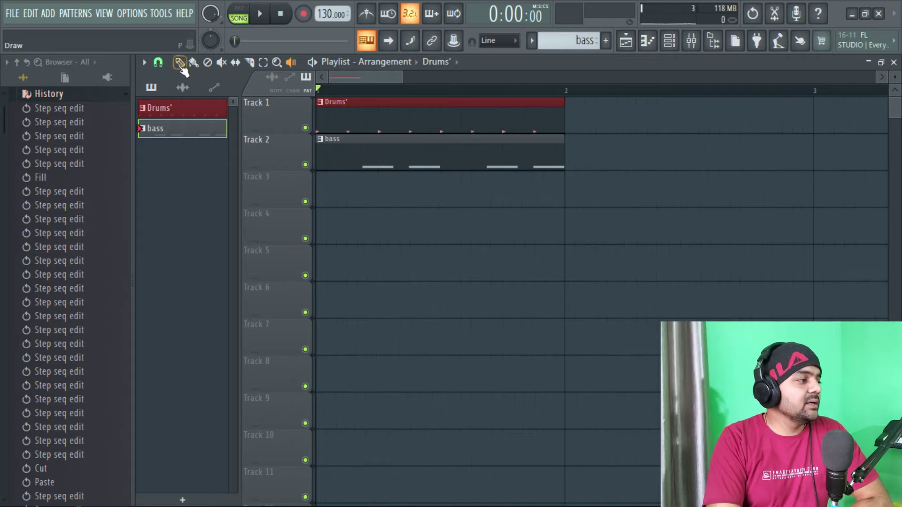
{"action": "left_click_drag", "start_coordinate": [457, 111], "coordinate": [613, 112]}
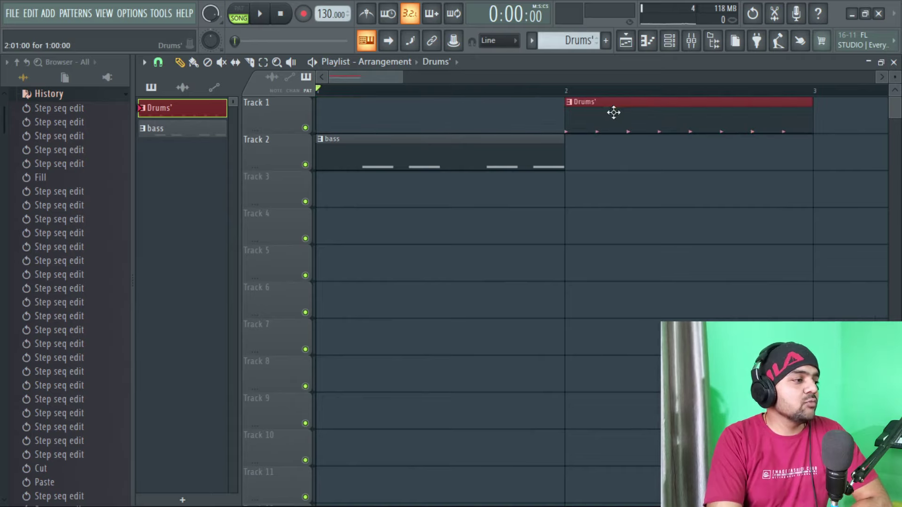
{"action": "left_click_drag", "start_coordinate": [680, 113], "coordinate": [329, 117]}
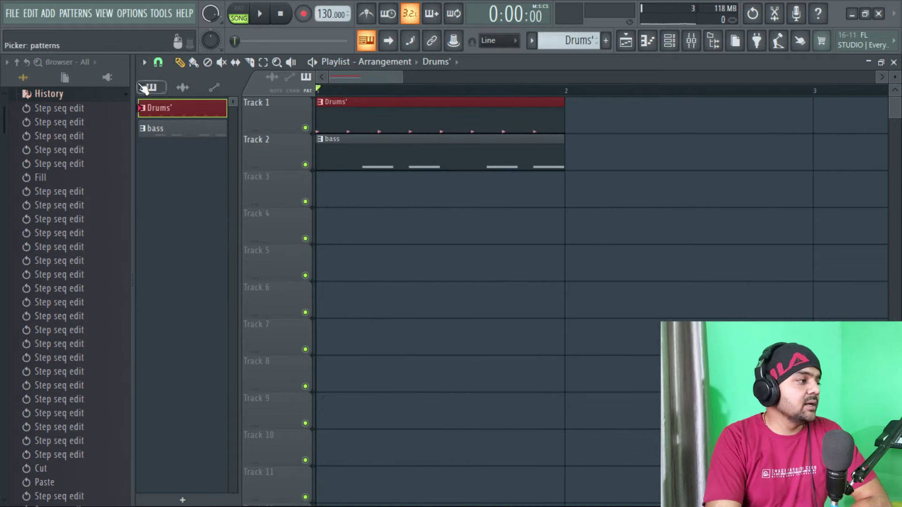
Try the 1/2 beat, 1/3 beat and 1/4 beat snap settings by shifting the Drums' clip and returning it to bar 1 each time
{"action": "left_click", "coordinate": [158, 62]}
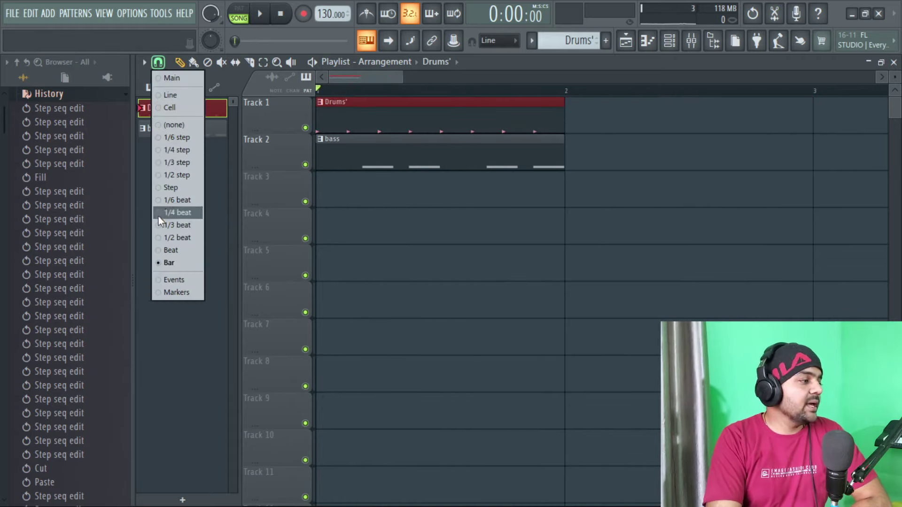
{"action": "left_click", "coordinate": [170, 239]}
{"action": "left_click_drag", "start_coordinate": [429, 122], "coordinate": [140, 52]}
{"action": "left_click", "coordinate": [158, 62]}
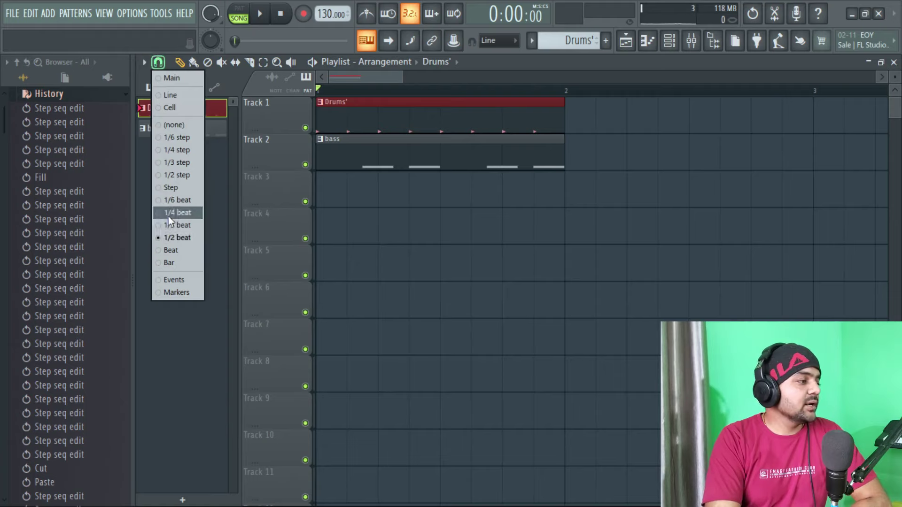
{"action": "left_click", "coordinate": [172, 225]}
{"action": "left_click_drag", "start_coordinate": [362, 125], "coordinate": [170, 65]}
{"action": "left_click", "coordinate": [157, 62]}
{"action": "left_click", "coordinate": [176, 212]}
{"action": "left_click_drag", "start_coordinate": [341, 125], "coordinate": [321, 120]}
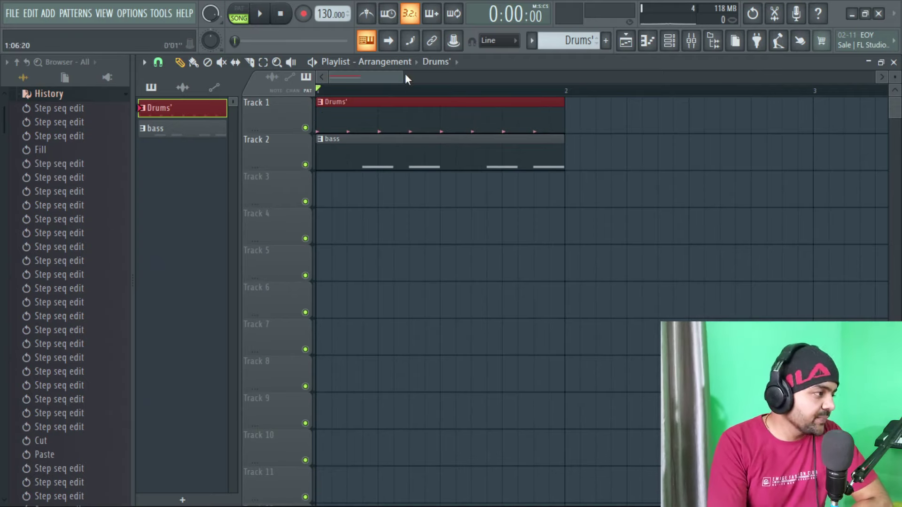
{"action": "left_click", "coordinate": [158, 62]}
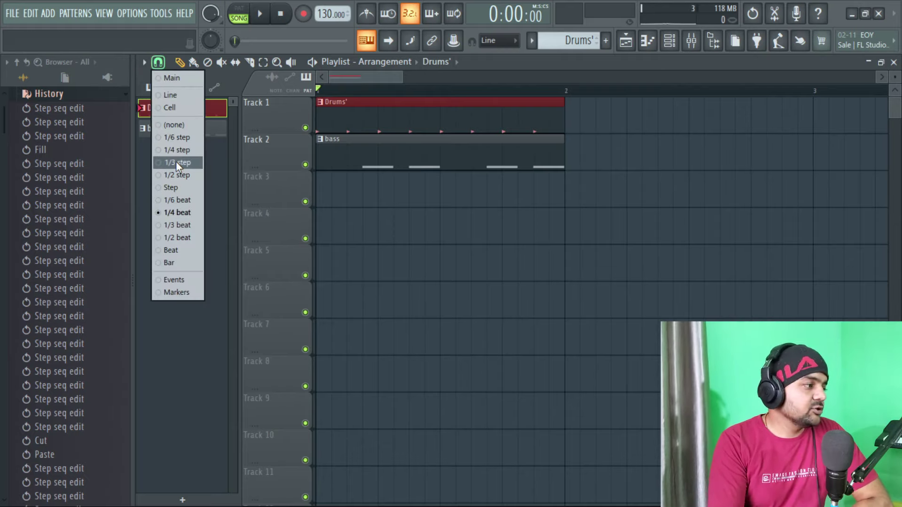
{"action": "left_click", "coordinate": [146, 61]}
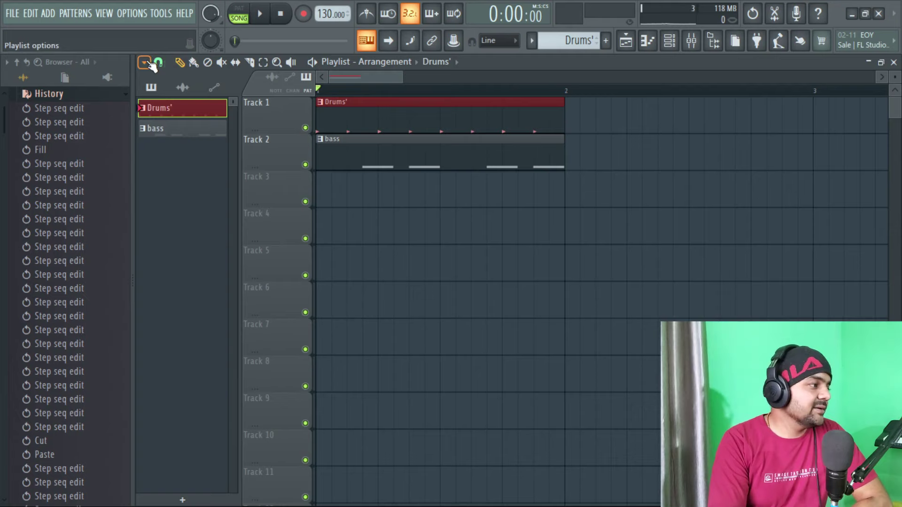
{"action": "left_click", "coordinate": [145, 61]}
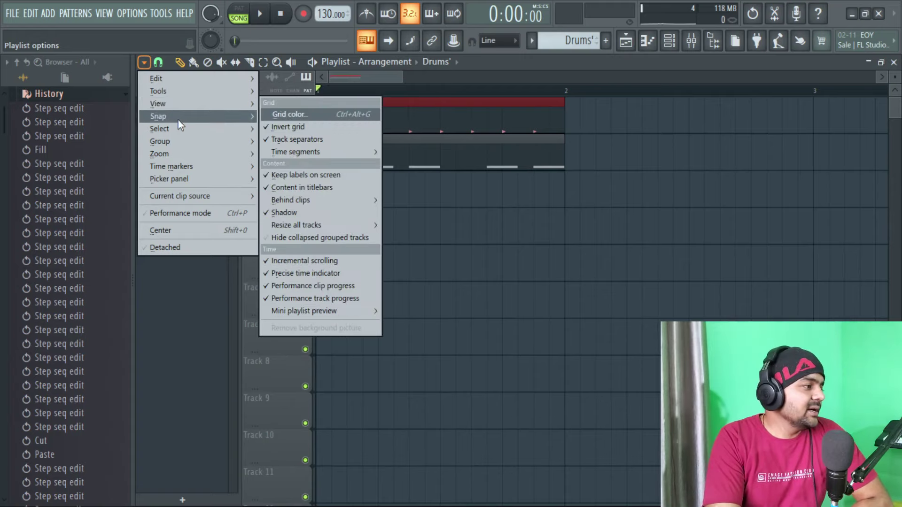
{"action": "mouse_move", "coordinate": [183, 134]}
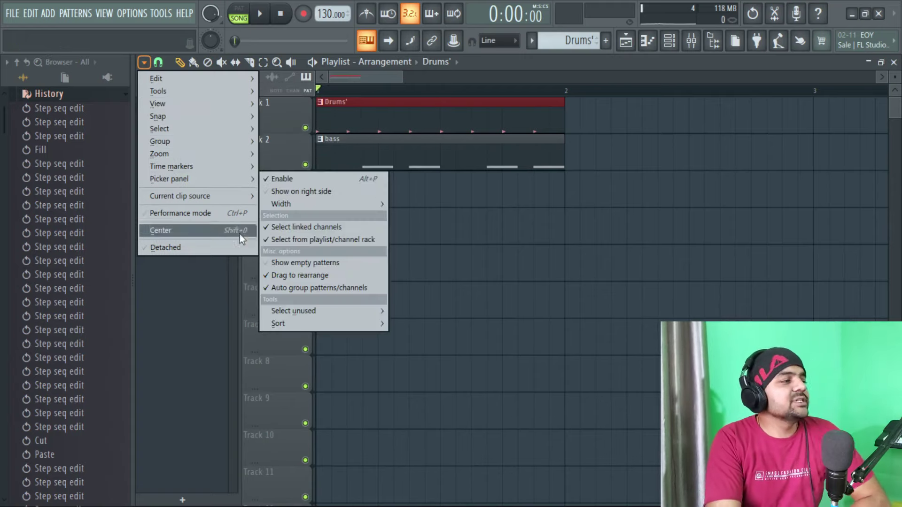
{"action": "left_click", "coordinate": [356, 78]}
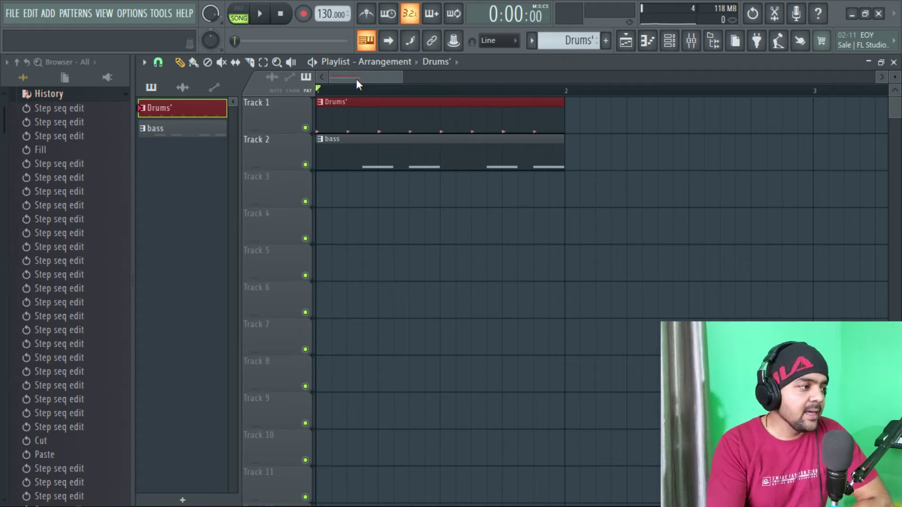
With snap set to Beat, fill bars 2 to 4 with Drums' clips on Track 1 and painted bass clips on Track 2
{"action": "left_click_drag", "start_coordinate": [402, 78], "coordinate": [875, 77]}
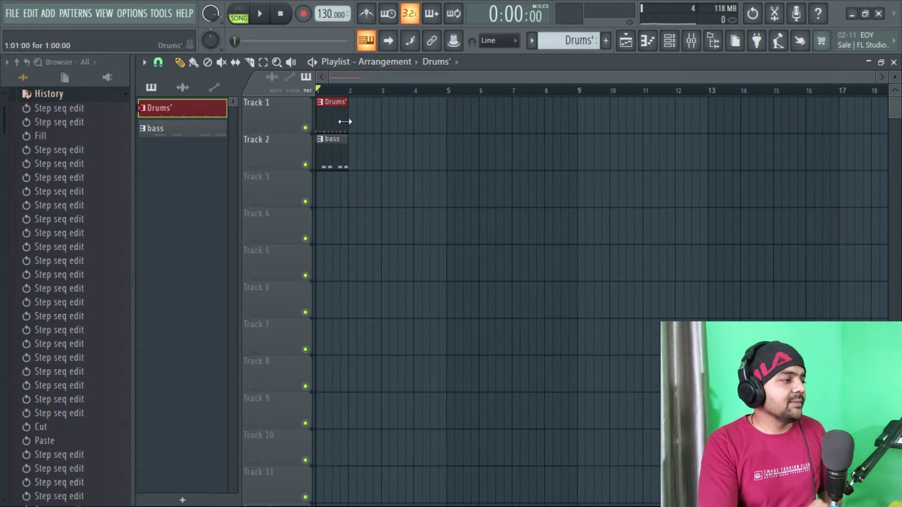
{"action": "left_click", "coordinate": [159, 63]}
{"action": "left_click", "coordinate": [165, 251]}
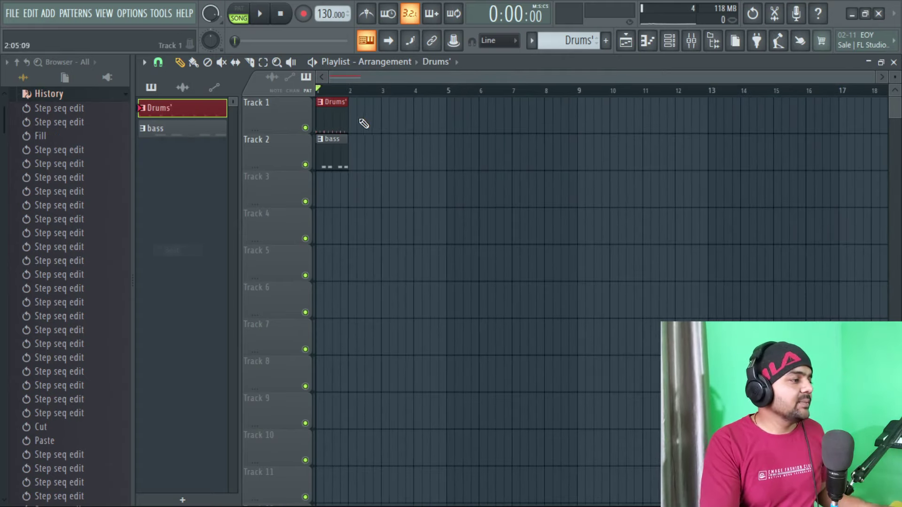
{"action": "left_click", "coordinate": [356, 128]}
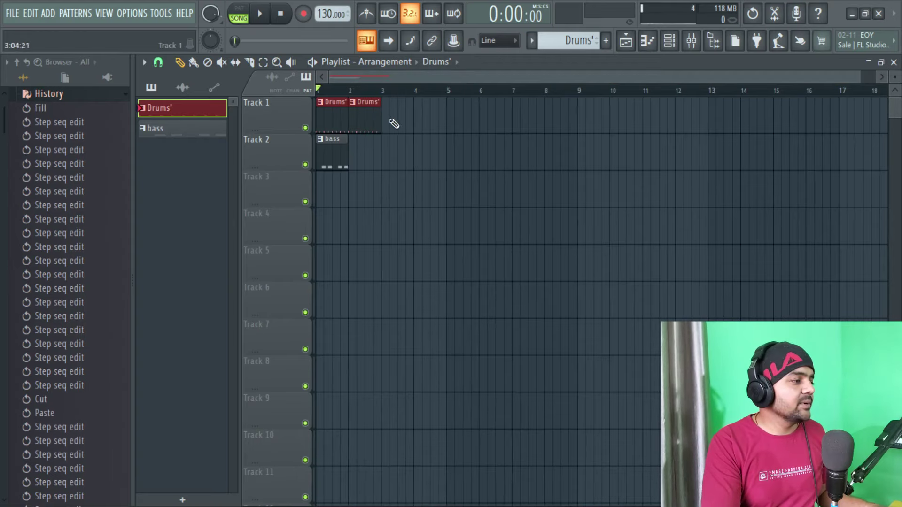
{"action": "left_click", "coordinate": [393, 122]}
{"action": "left_click", "coordinate": [424, 123]}
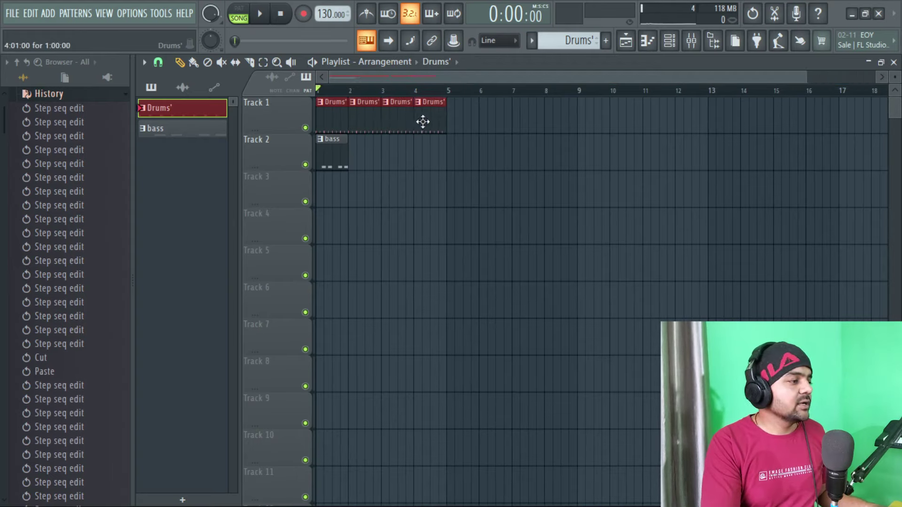
{"action": "left_click", "coordinate": [194, 62]}
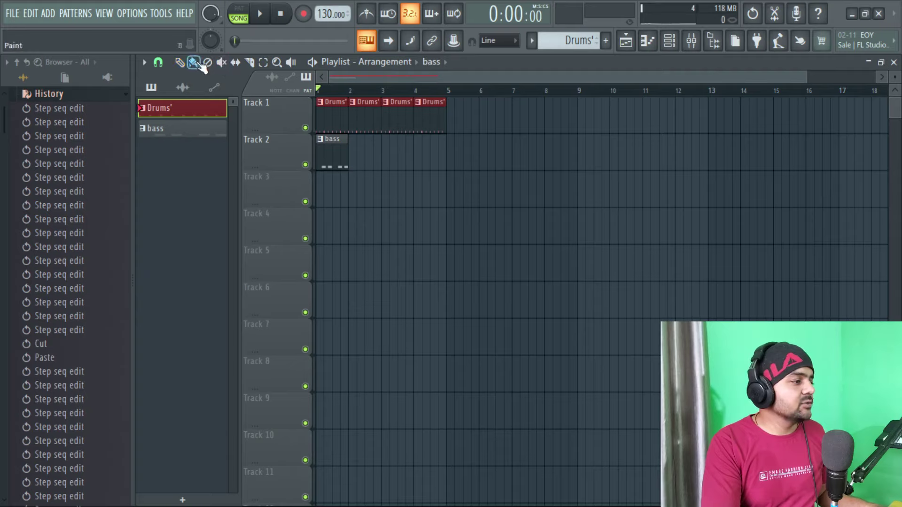
{"action": "left_click_drag", "start_coordinate": [358, 155], "coordinate": [440, 152]}
Play back the Drums' and bass arrangement, stop it, and show all folders in the browser
{"action": "key", "text": "space"}
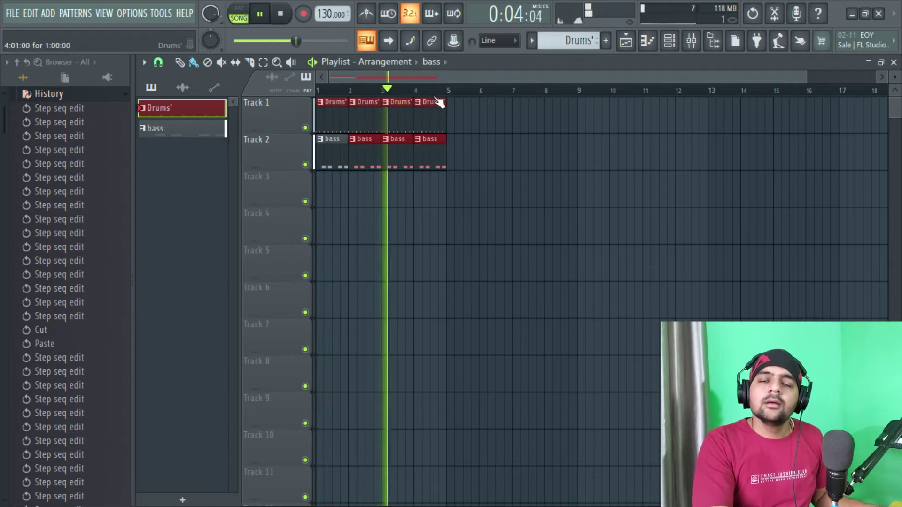
{"action": "key", "text": "space"}
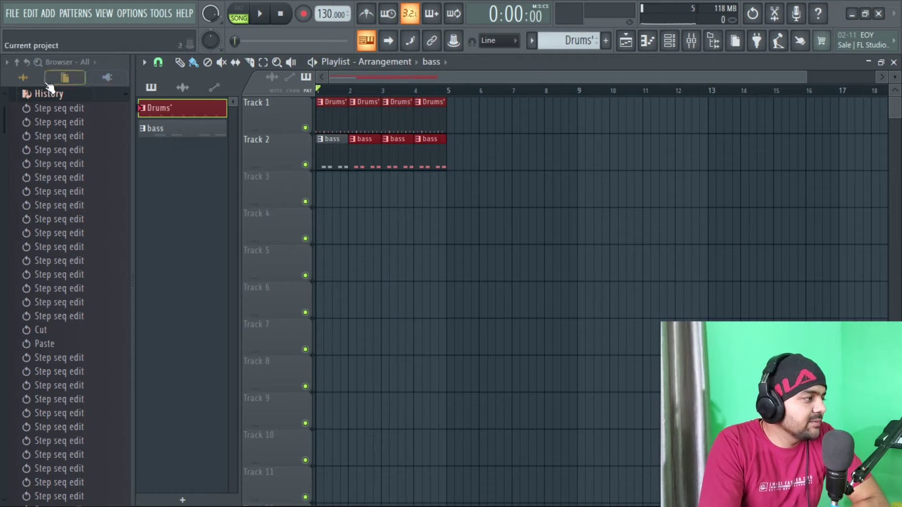
{"action": "left_click", "coordinate": [23, 77]}
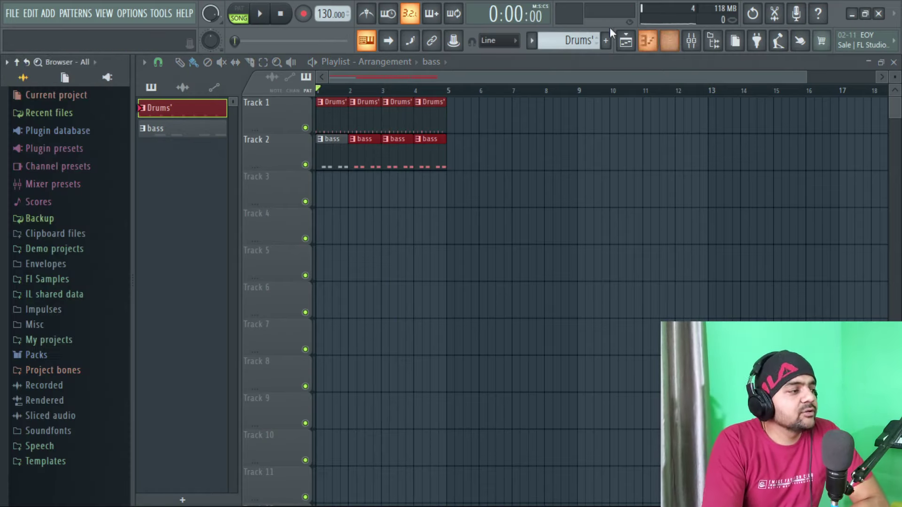
Export the full song to the Desktop as an MP3 file named First SOng and render it
{"action": "left_click", "coordinate": [19, 15]}
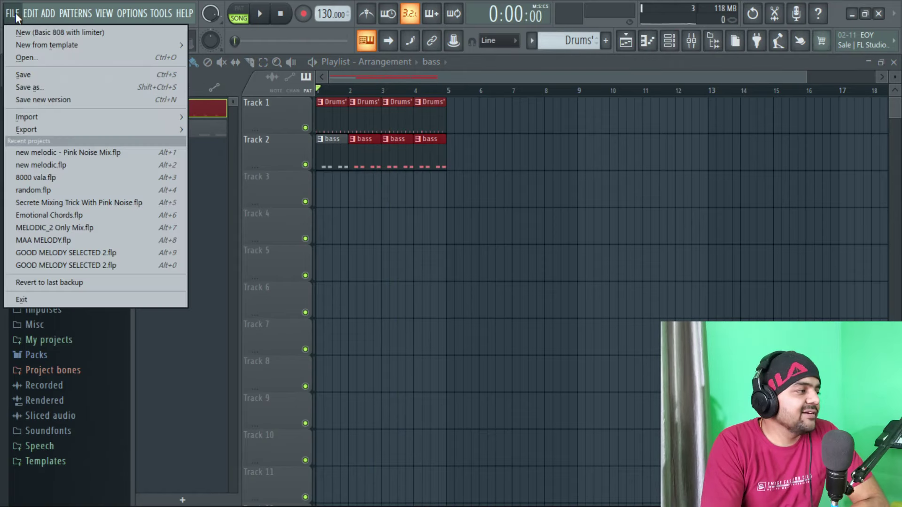
{"action": "mouse_move", "coordinate": [115, 129]}
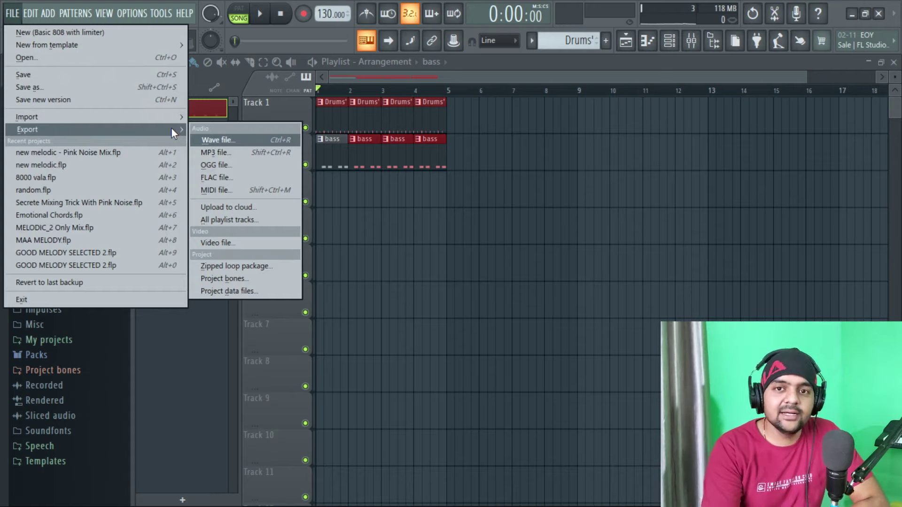
{"action": "left_click", "coordinate": [215, 152]}
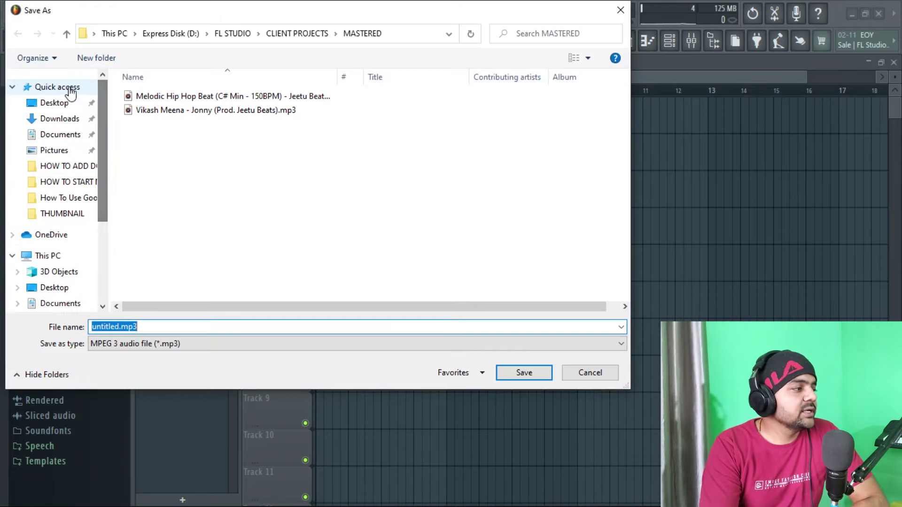
{"action": "left_click", "coordinate": [56, 102]}
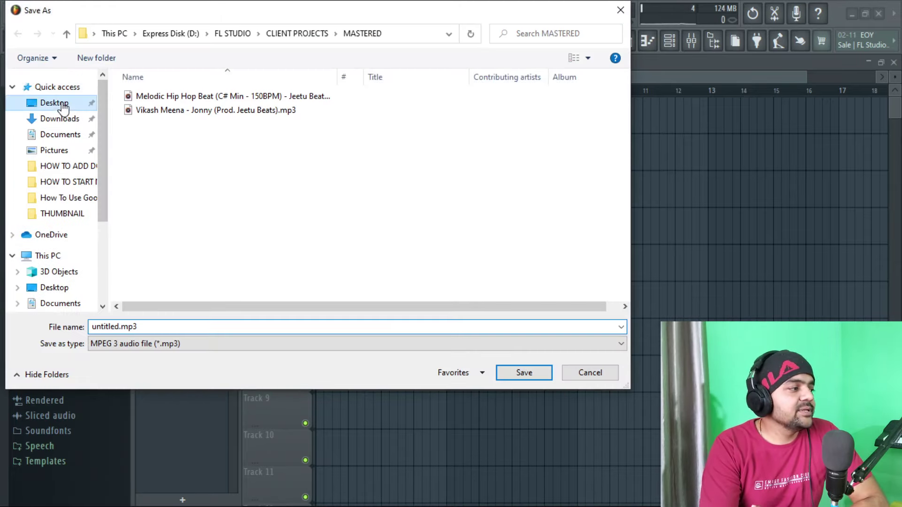
{"action": "double_click", "coordinate": [125, 328]}
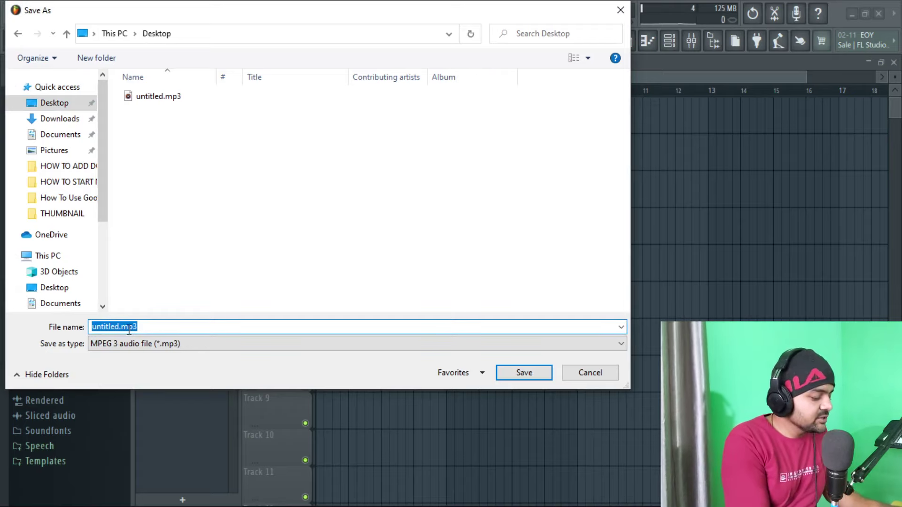
{"action": "type", "text": "First SOn"}
{"action": "key", "text": "BackSpace"}
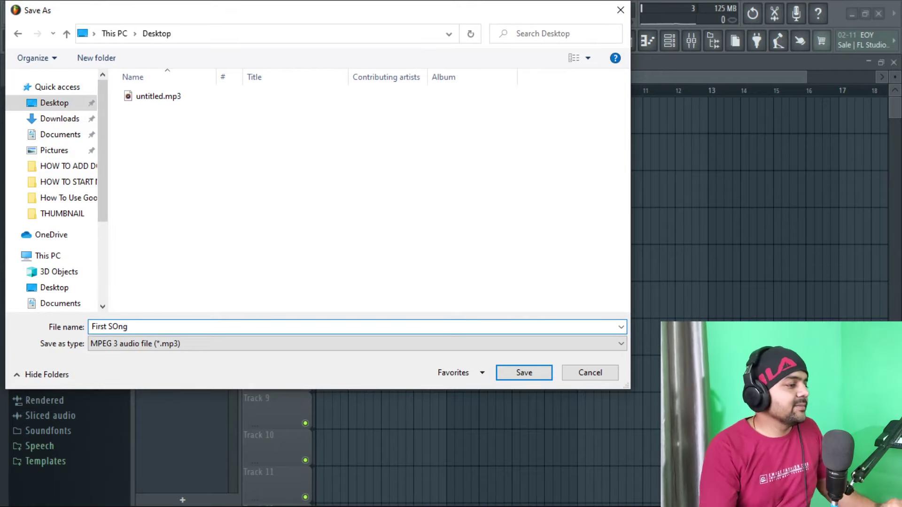
{"action": "left_click", "coordinate": [527, 374]}
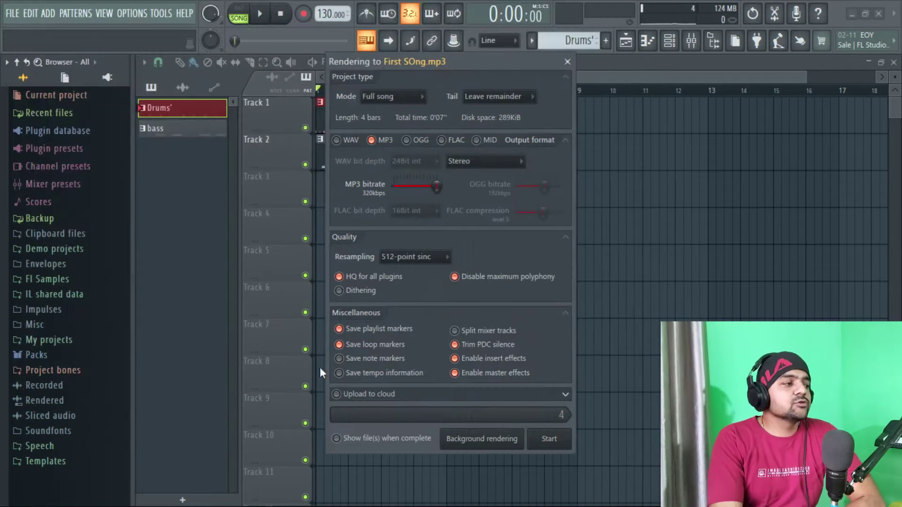
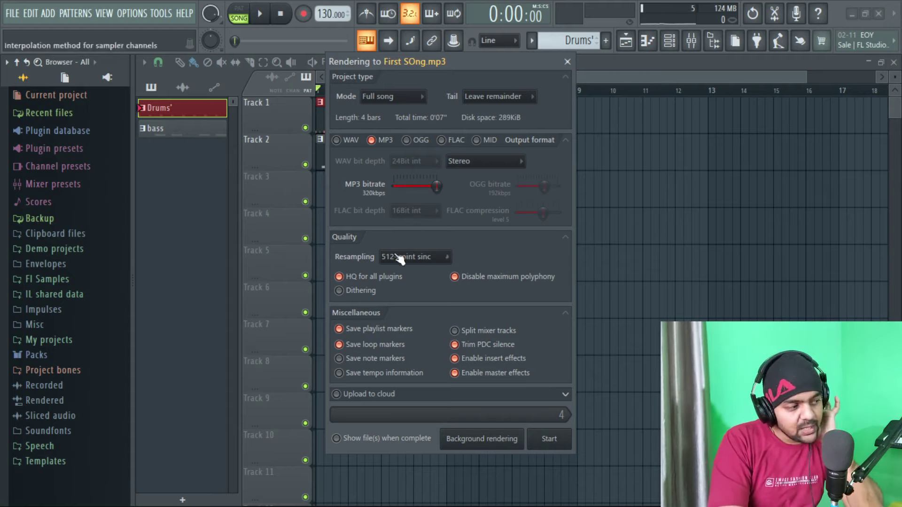
{"action": "left_click", "coordinate": [559, 440]}
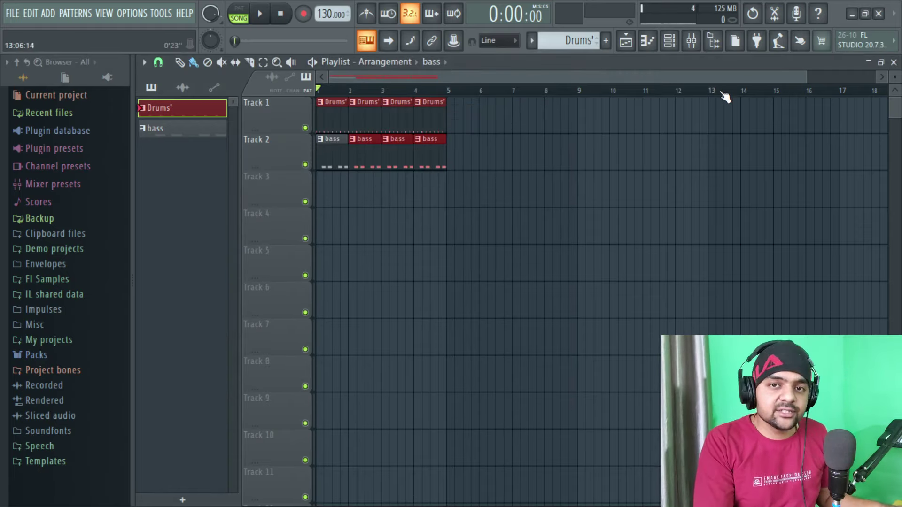
Open the mixer and select Insert 1 through Insert 4 in turn, trying Insert 4's volume fader
{"action": "left_click", "coordinate": [691, 42]}
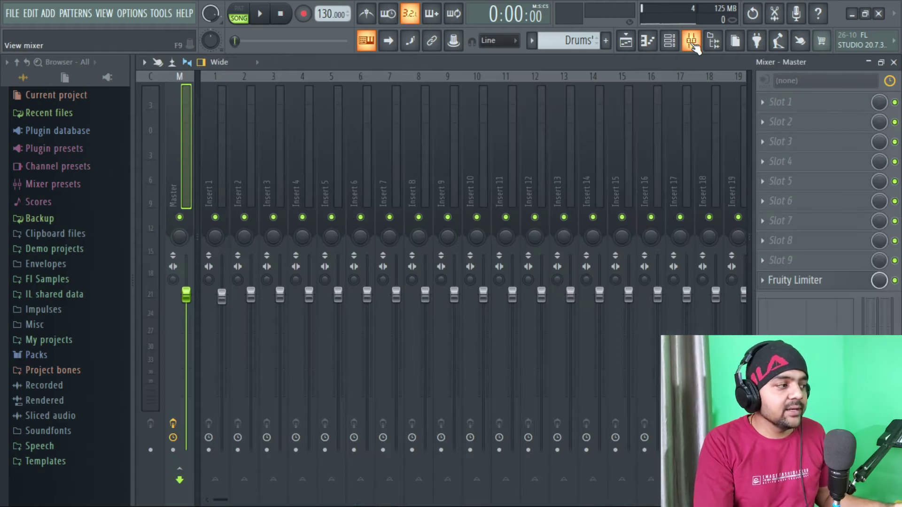
{"action": "left_click", "coordinate": [210, 148]}
{"action": "left_click", "coordinate": [247, 151]}
{"action": "left_click", "coordinate": [278, 158]}
{"action": "left_click", "coordinate": [304, 159]}
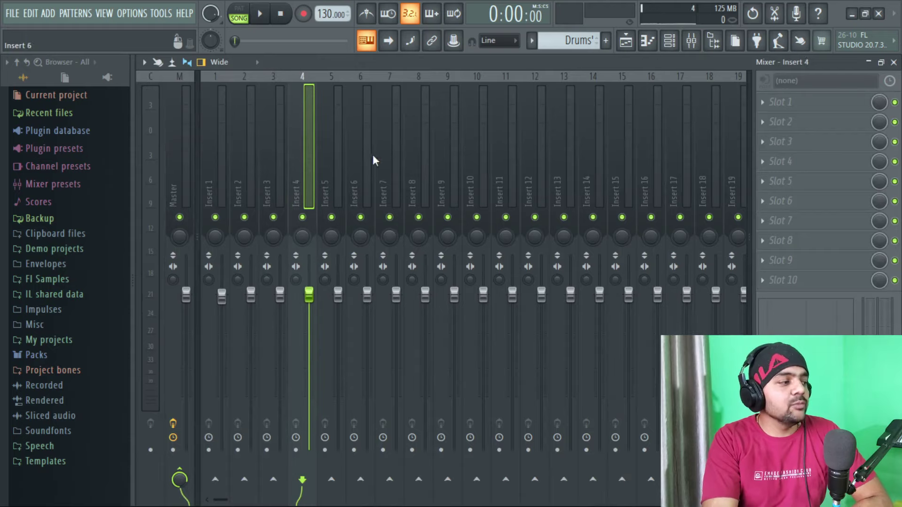
{"action": "left_click_drag", "start_coordinate": [309, 296], "coordinate": [309, 295]}
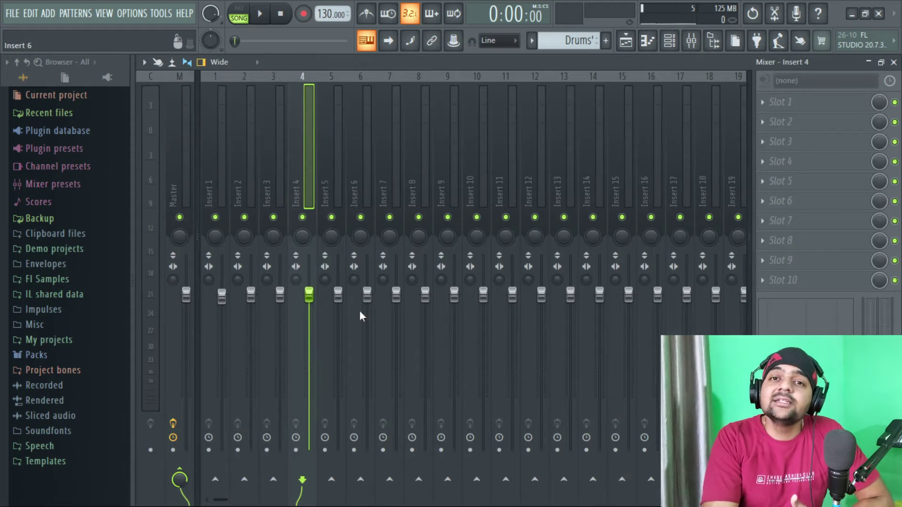
Open the Channel rack and move it aside so the first mixer inserts are uncovered
{"action": "left_click", "coordinate": [673, 46]}
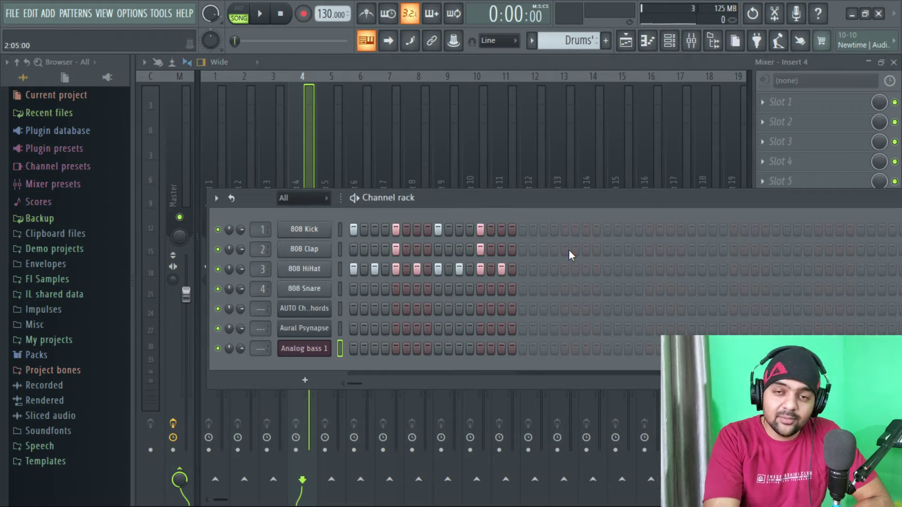
{"action": "left_click", "coordinate": [480, 249]}
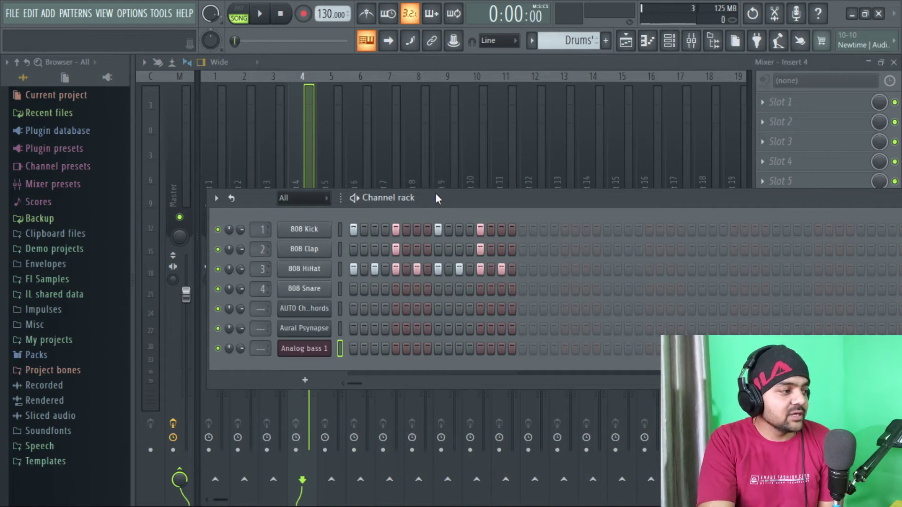
{"action": "left_click_drag", "start_coordinate": [436, 196], "coordinate": [614, 117]}
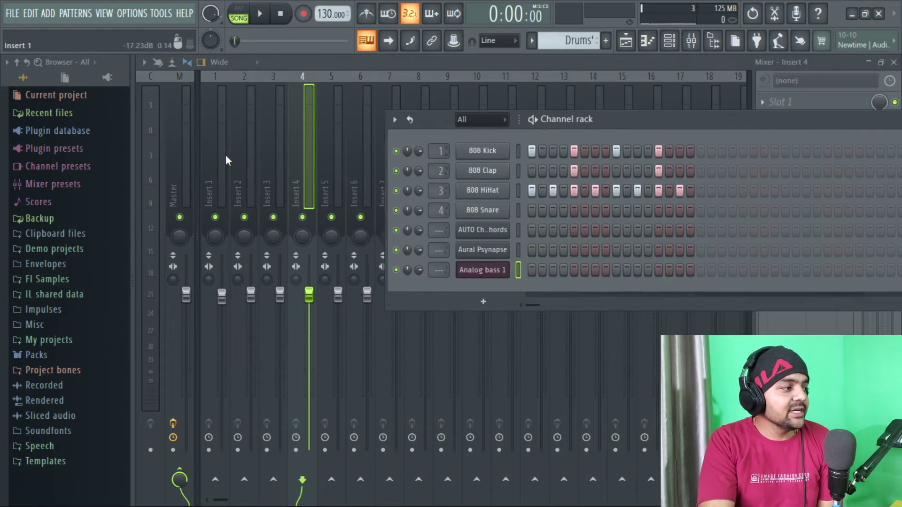
Detach the Channel rack and solo the 808 Kick channel
{"action": "left_click", "coordinate": [394, 123]}
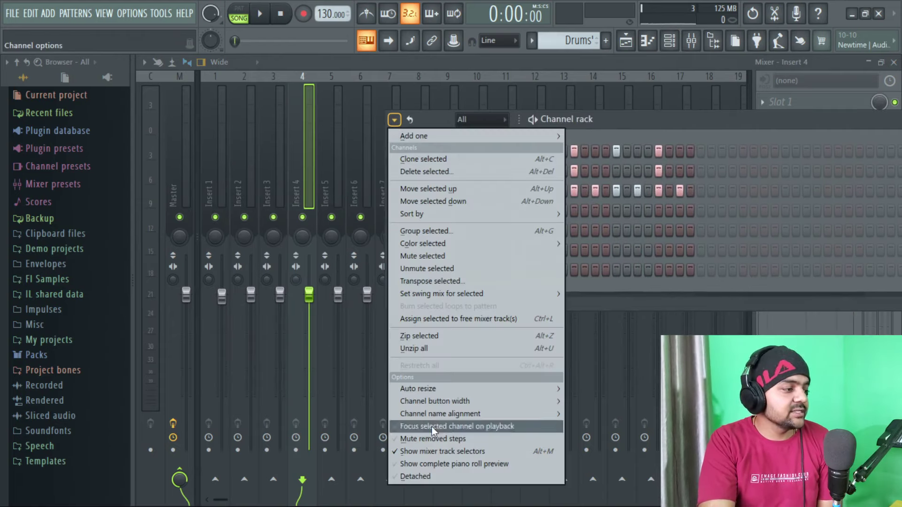
{"action": "left_click", "coordinate": [428, 475]}
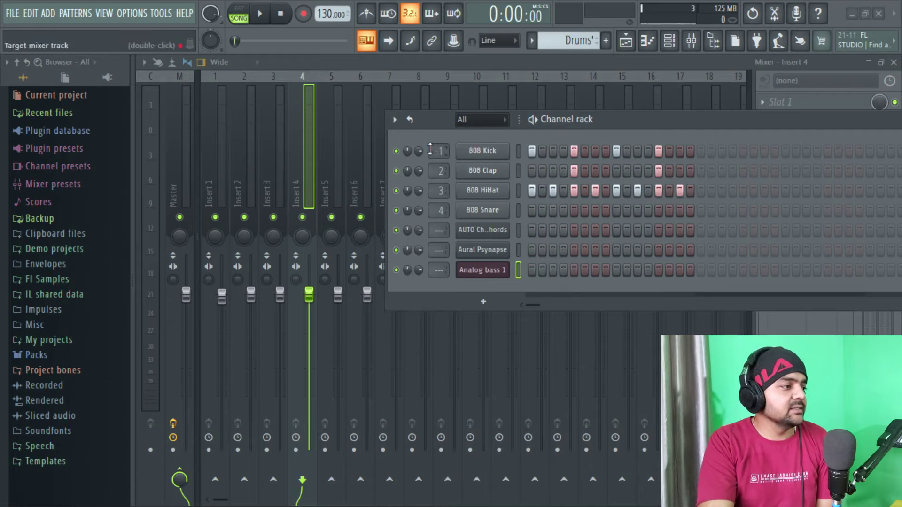
{"action": "right_click", "coordinate": [397, 151]}
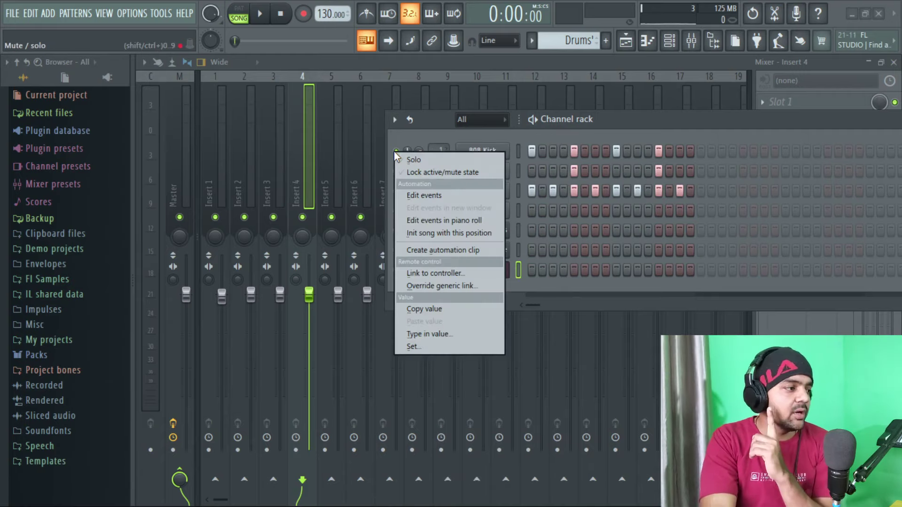
{"action": "left_click", "coordinate": [408, 160]}
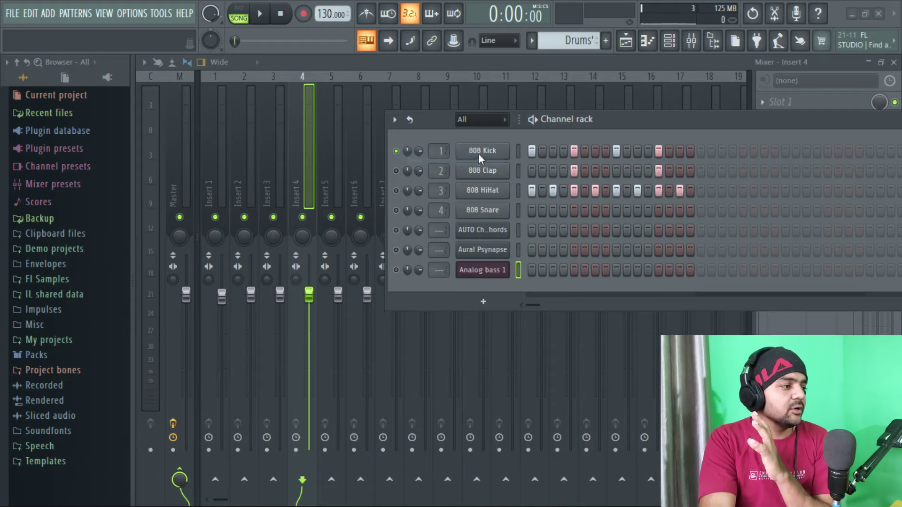
Play the song twice with only the 808 Kick sounding, watching the Insert 1 meter and stopping after each playback
{"action": "left_click", "coordinate": [258, 12]}
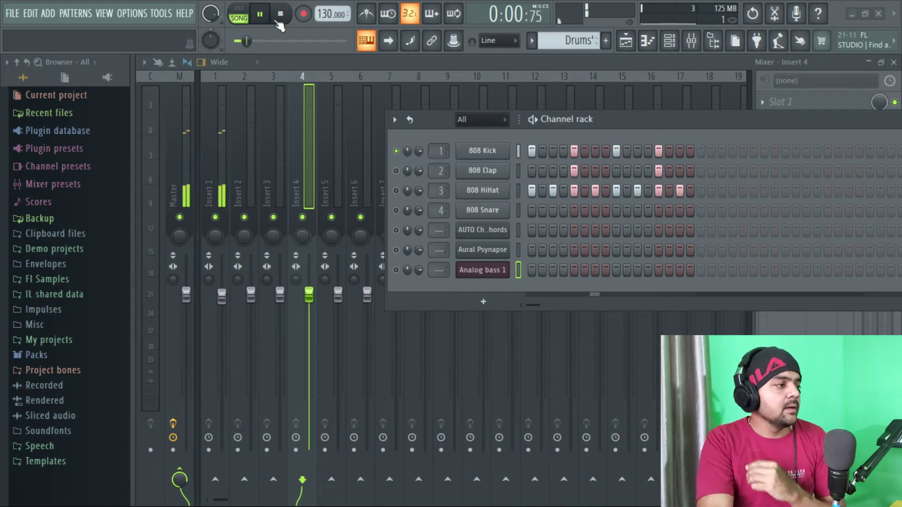
{"action": "key", "text": "space"}
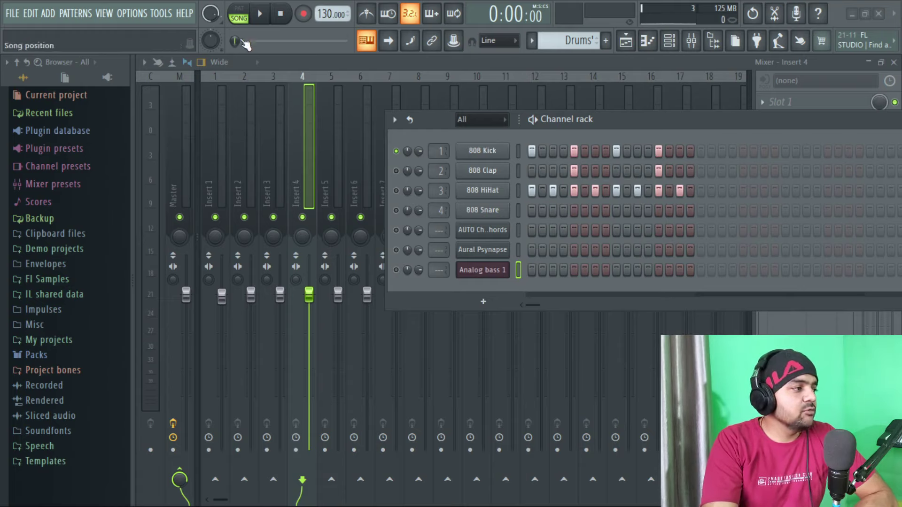
{"action": "left_click", "coordinate": [261, 14]}
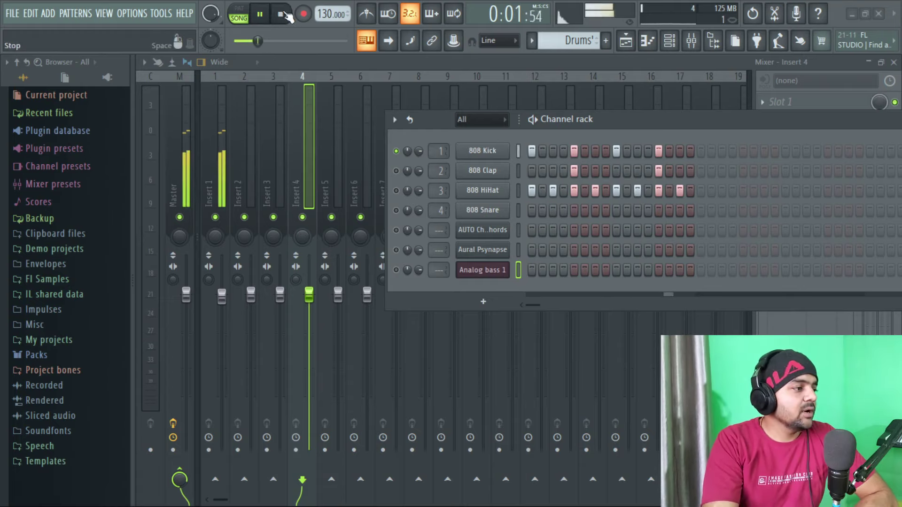
{"action": "key", "text": "space"}
Route the 808 Kick to mixer track 2, play the song briefly, and route it back to track 1
{"action": "left_click_drag", "start_coordinate": [440, 152], "coordinate": [441, 147]}
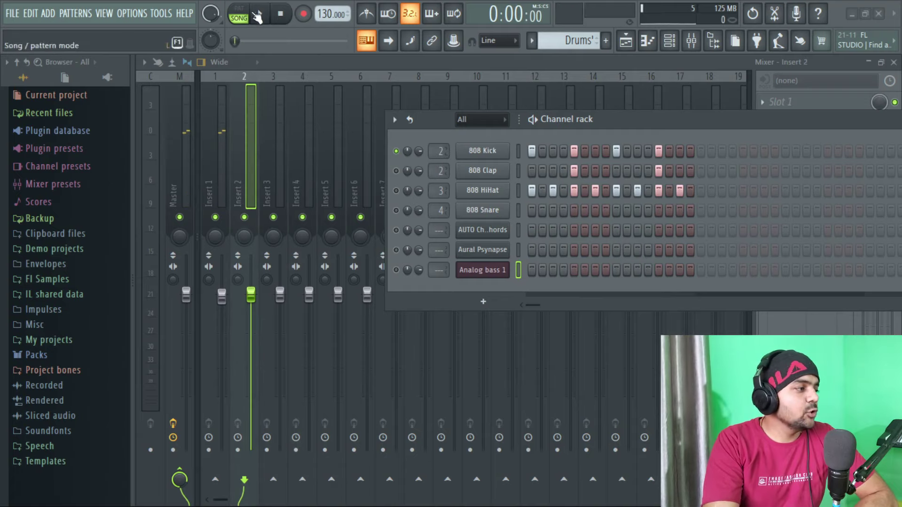
{"action": "left_click", "coordinate": [258, 17]}
{"action": "key", "text": "space"}
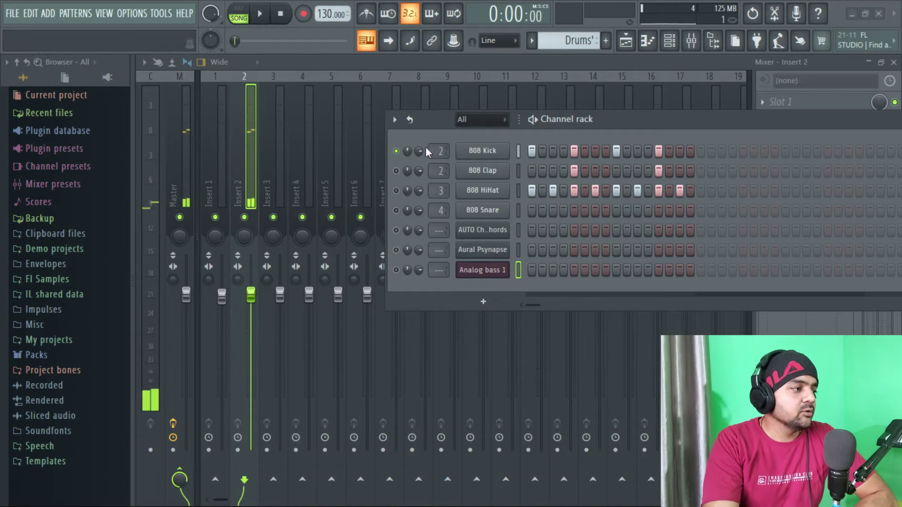
{"action": "scroll", "coordinate": [439, 147], "scroll_direction": "down", "scroll_amount": 1}
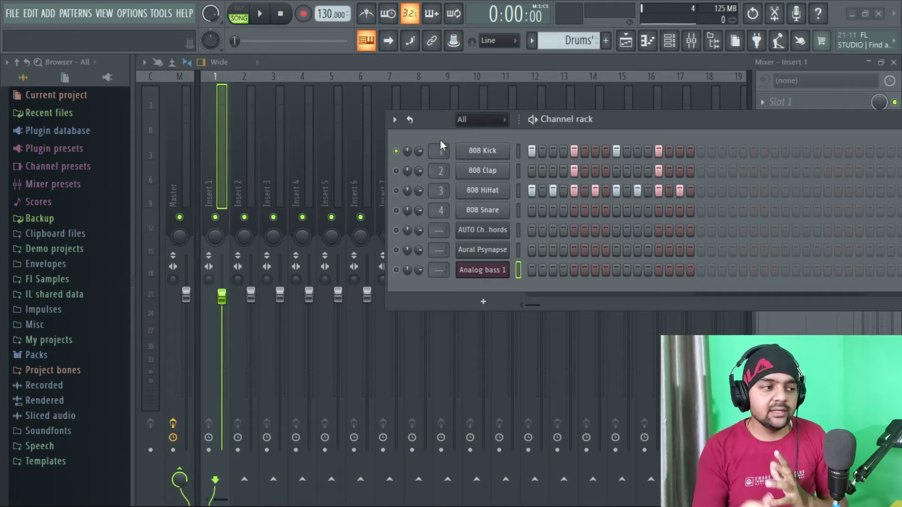
Move the Channel rack aside to uncover the mixer inserts and effect slots, and bring it back over the mixer
{"action": "left_click_drag", "start_coordinate": [696, 115], "coordinate": [869, 360]}
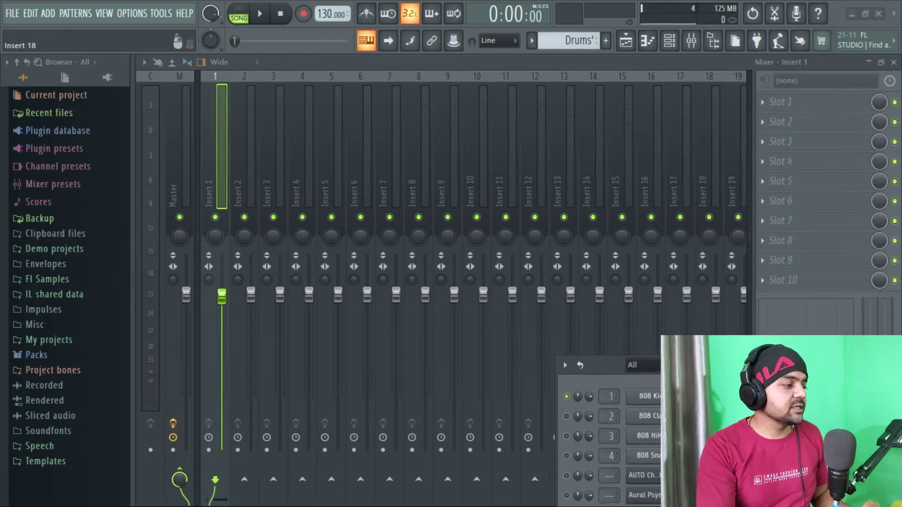
{"action": "left_click_drag", "start_coordinate": [224, 502], "coordinate": [207, 491]}
{"action": "left_click_drag", "start_coordinate": [812, 369], "coordinate": [622, 144]}
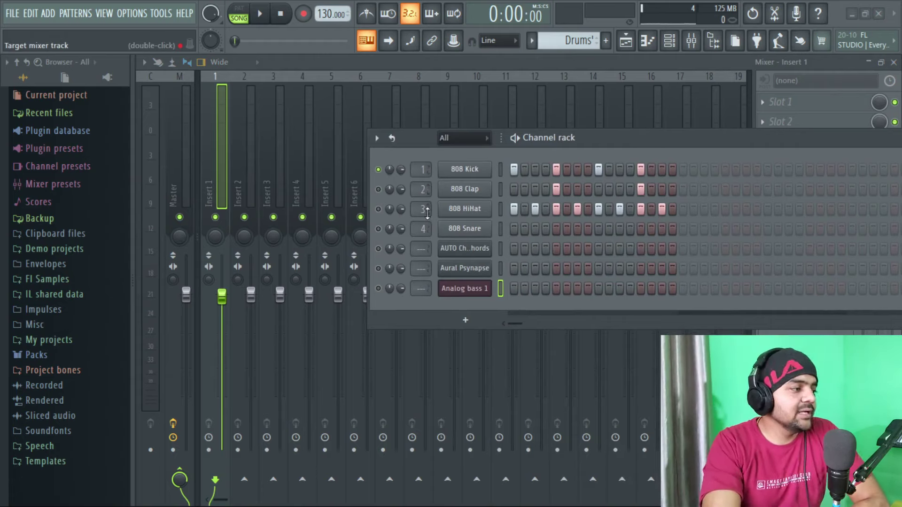
Delete the AUTO Ch..hords and Aural Psynapse channels and route Analog bass 1 to mixer track 5
{"action": "left_click_drag", "start_coordinate": [421, 288], "coordinate": [422, 268]}
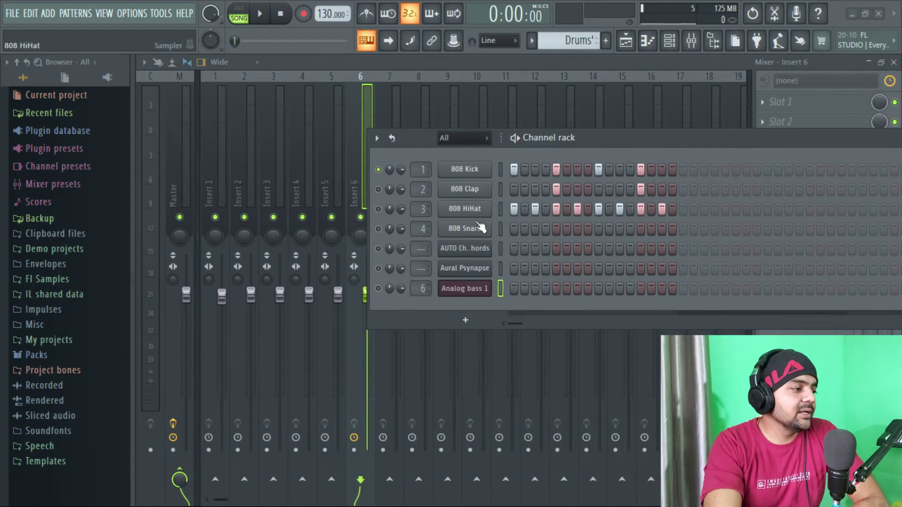
{"action": "right_click", "coordinate": [490, 245]}
{"action": "left_click", "coordinate": [526, 375]}
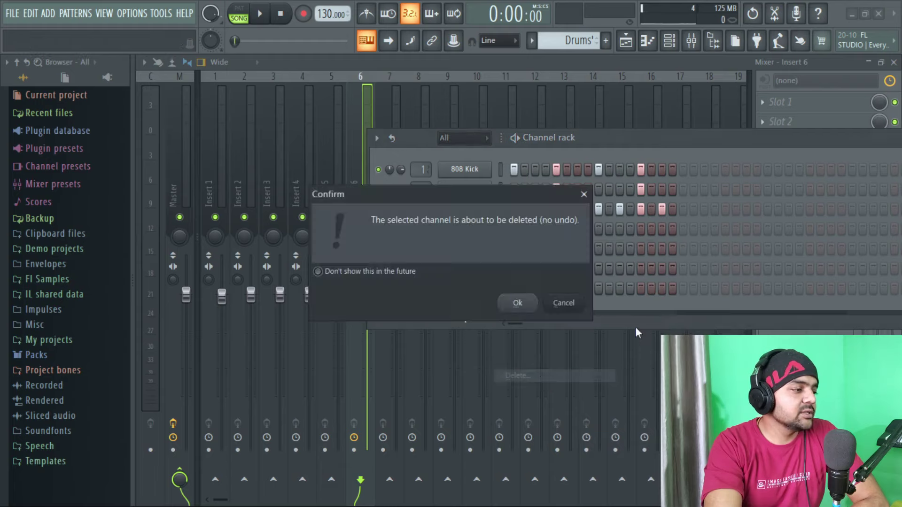
{"action": "left_click", "coordinate": [518, 303]}
{"action": "right_click", "coordinate": [489, 245]}
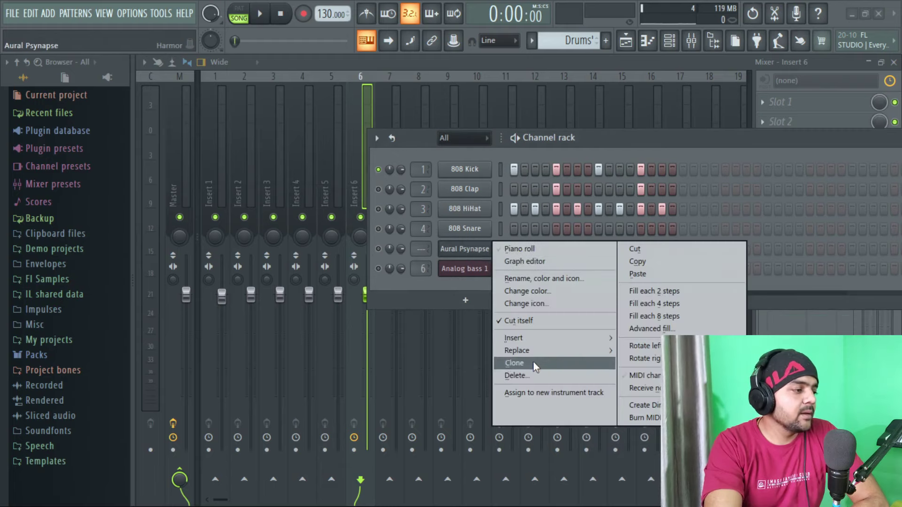
{"action": "left_click", "coordinate": [517, 375]}
{"action": "left_click", "coordinate": [519, 304]}
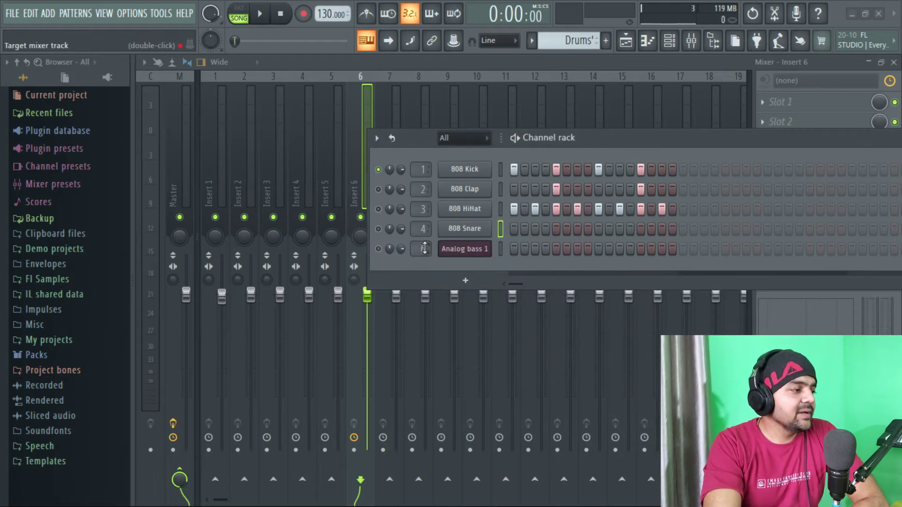
{"action": "scroll", "coordinate": [423, 249], "scroll_direction": "down", "scroll_amount": 1}
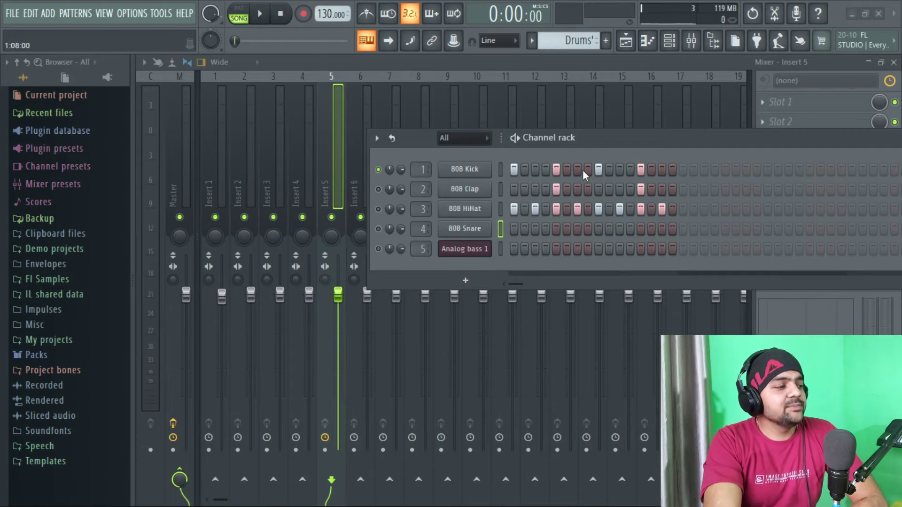
Turn off solo on the 808 Kick during song playback, listen to all channels, and stop
{"action": "left_click", "coordinate": [275, 15]}
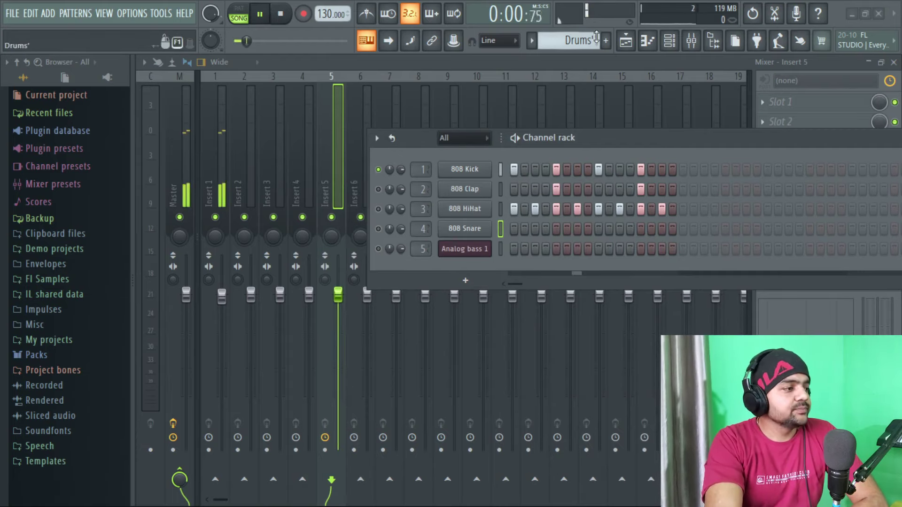
{"action": "right_click", "coordinate": [378, 169]}
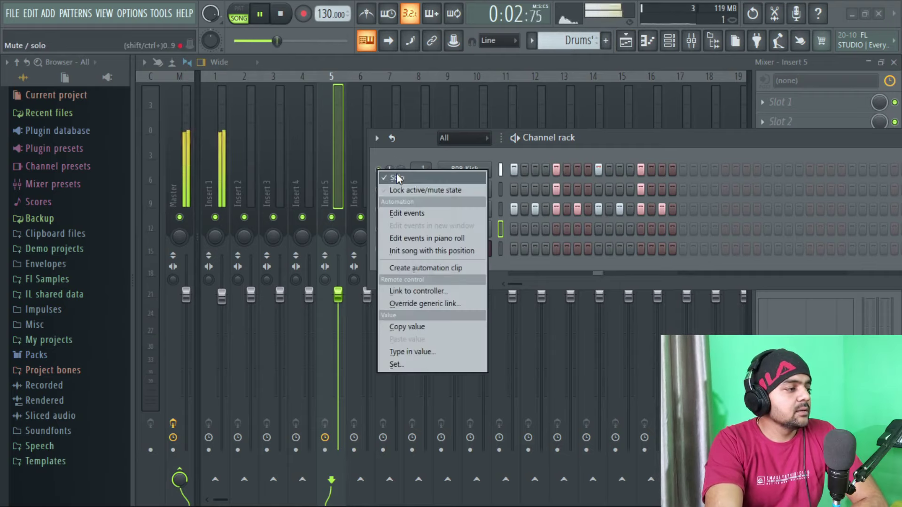
{"action": "left_click", "coordinate": [395, 177]}
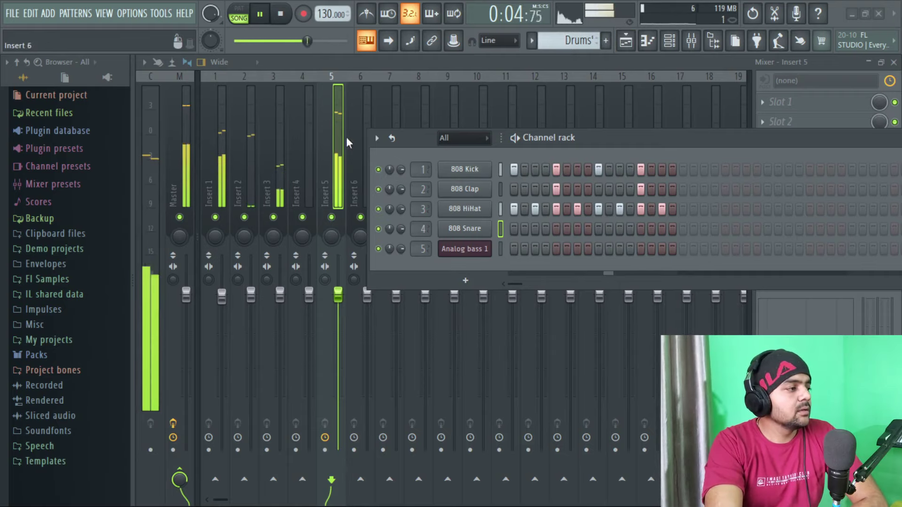
{"action": "left_click", "coordinate": [288, 15]}
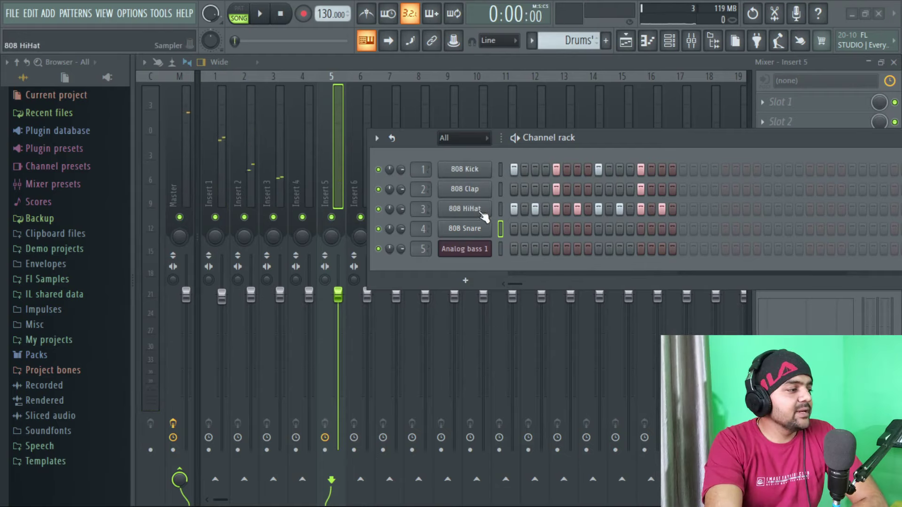
Move the Channel rack below the mixer meters and select Insert 1 and Insert 2 alternately, ending on Insert 1
{"action": "left_click", "coordinate": [338, 157]}
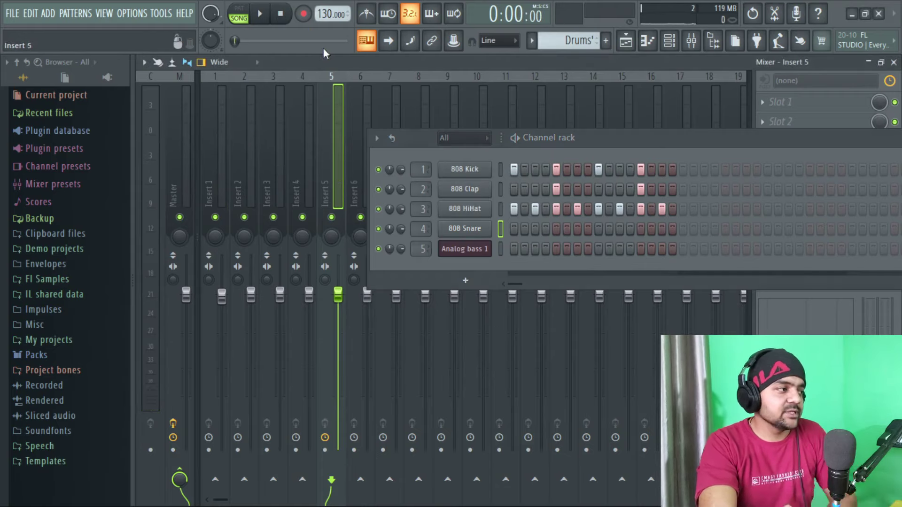
{"action": "left_click_drag", "start_coordinate": [718, 141], "coordinate": [462, 382]}
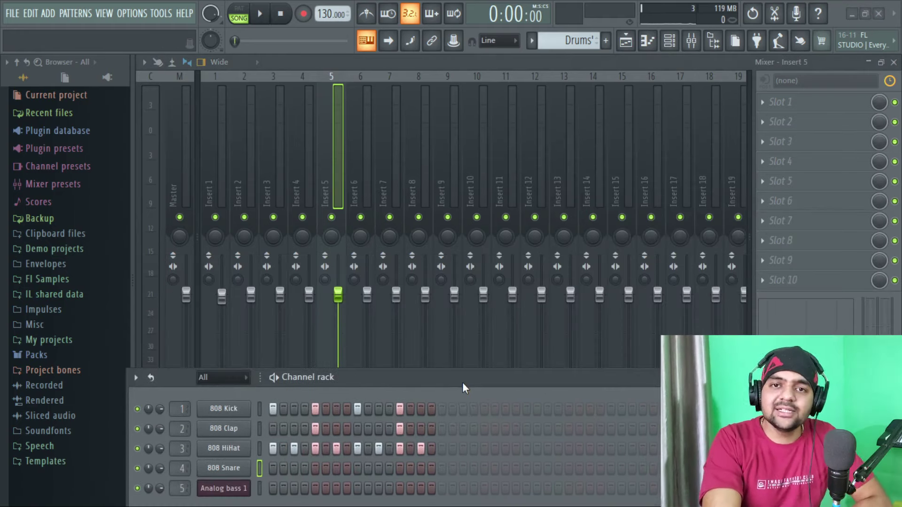
{"action": "left_click", "coordinate": [217, 160]}
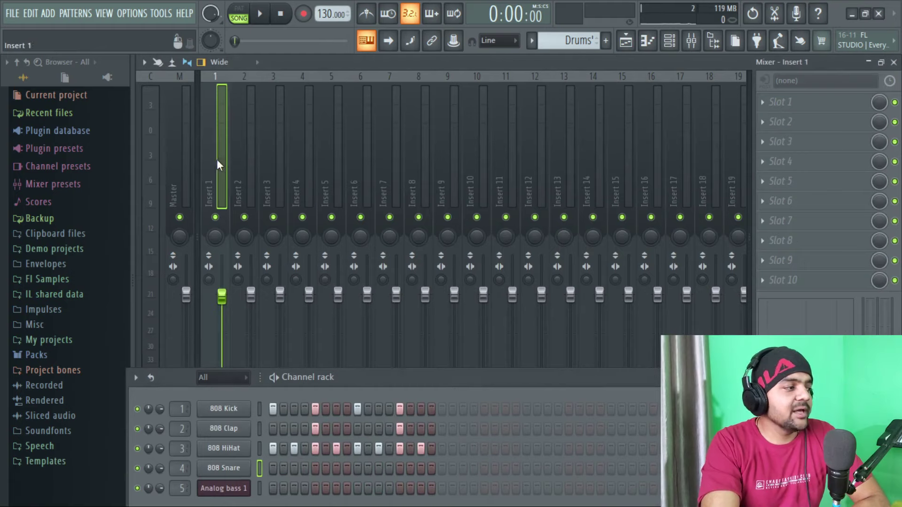
{"action": "left_click", "coordinate": [247, 155]}
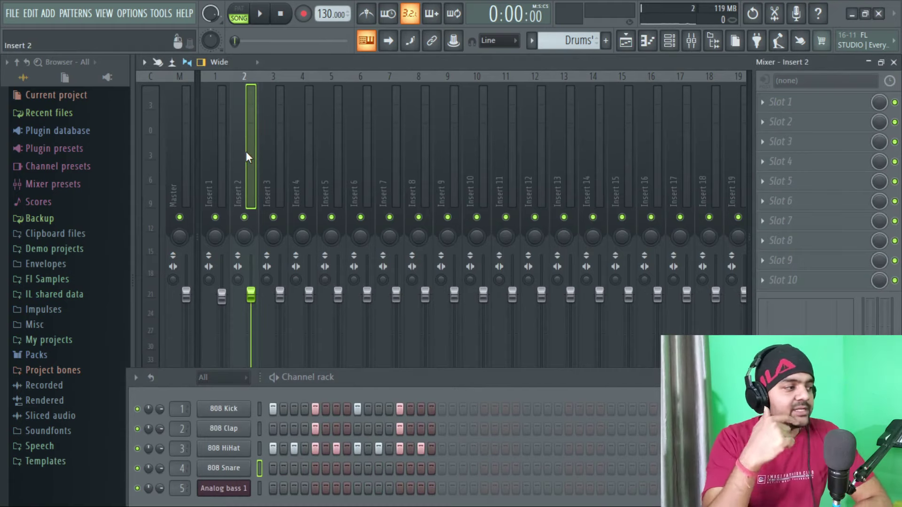
{"action": "left_click", "coordinate": [224, 152]}
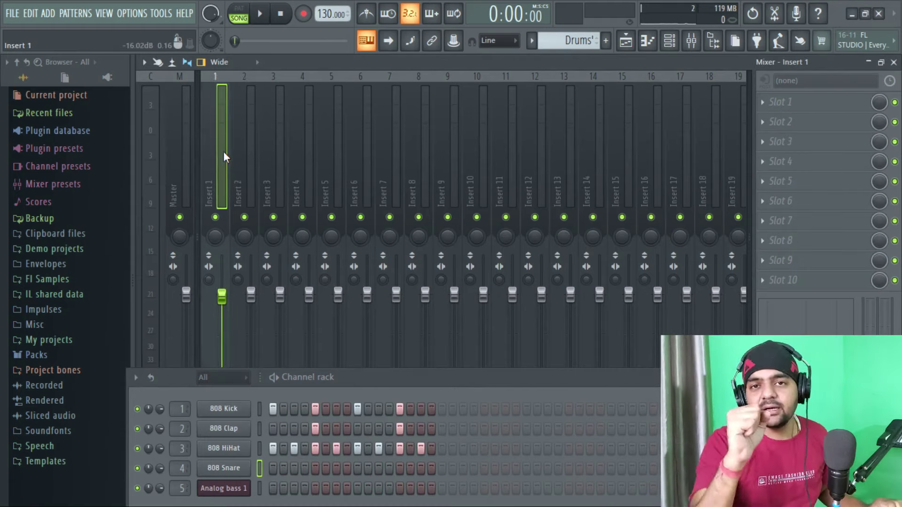
Move the Channel rack clear of the first inserts and turn off its Detached option
{"action": "left_click_drag", "start_coordinate": [613, 374], "coordinate": [788, 277]}
{"action": "left_click", "coordinate": [311, 281]}
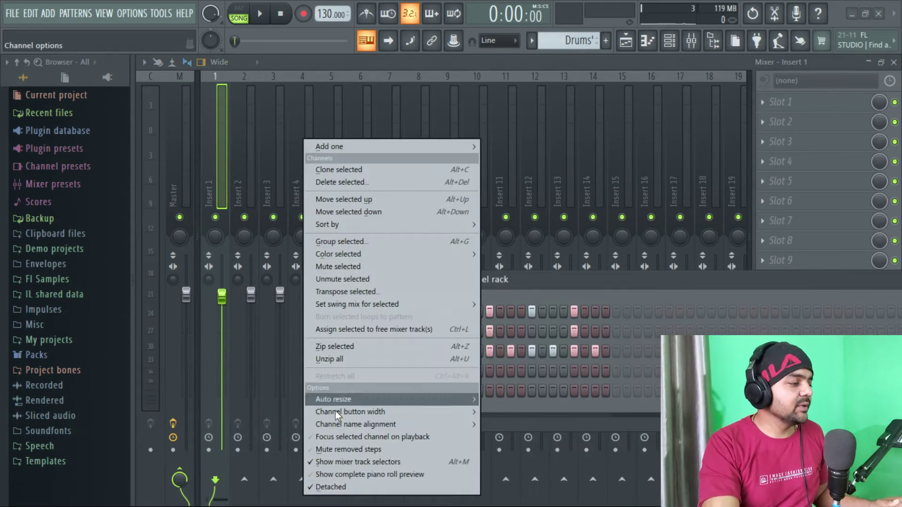
{"action": "left_click", "coordinate": [330, 487]}
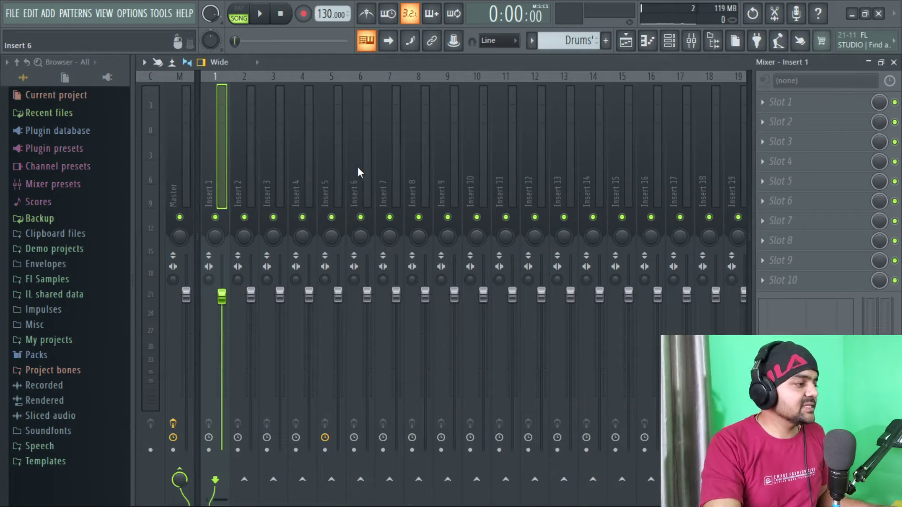
Solo Insert 5 in the mixer and play the song to hear the bass alone
{"action": "left_click", "coordinate": [331, 167]}
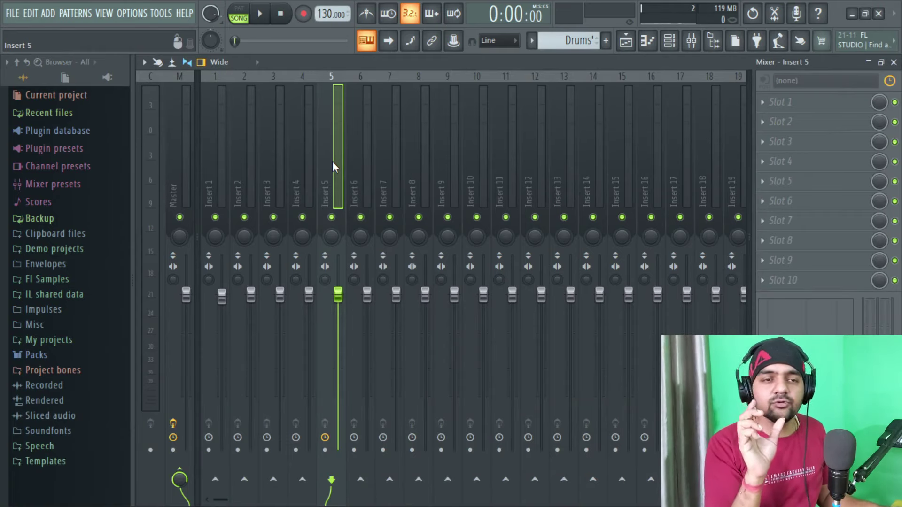
{"action": "key", "text": "alt+s"}
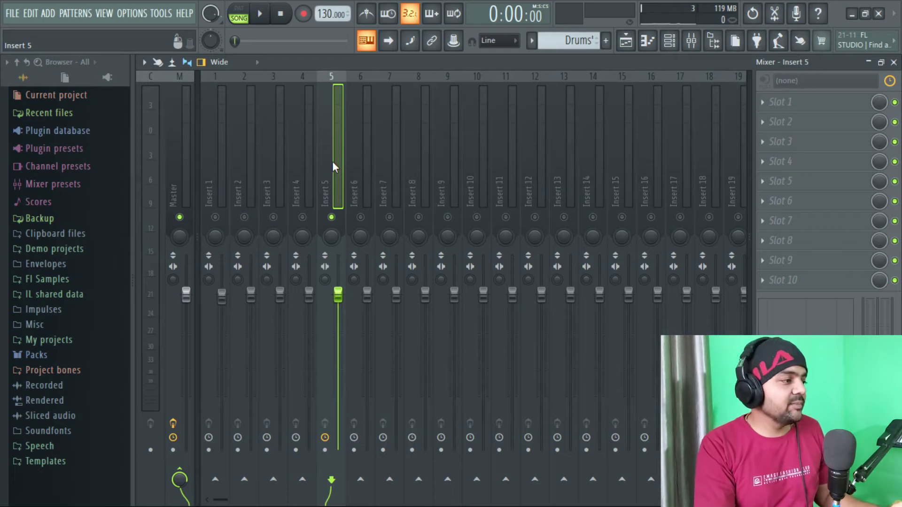
{"action": "key", "text": "space"}
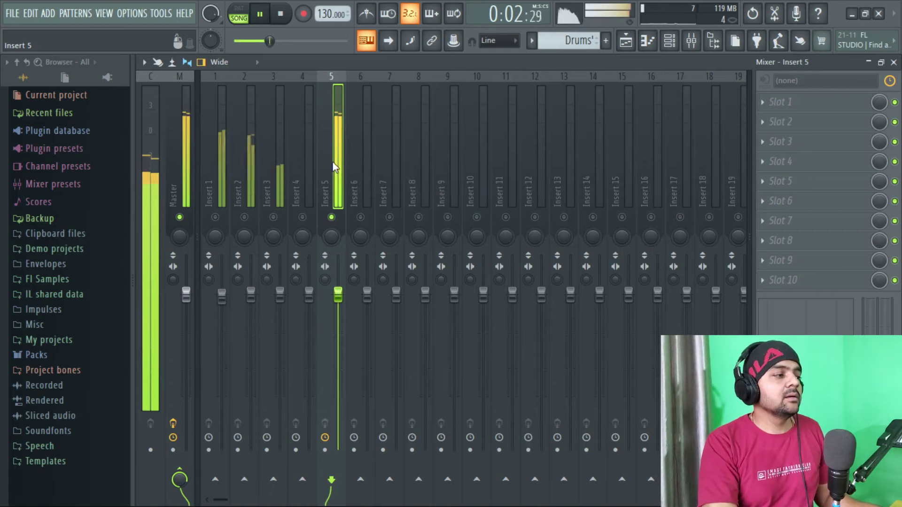
{"action": "key", "text": "space"}
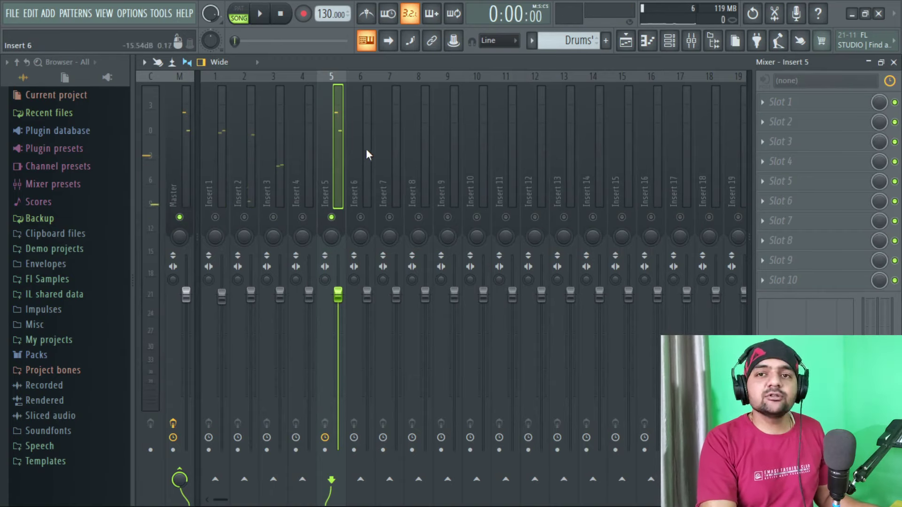
Lower Insert 5's volume fader during playback and replay the song with all mixer inserts unmuted
{"action": "key", "text": "space"}
{"action": "left_click_drag", "start_coordinate": [338, 295], "coordinate": [338, 346]}
{"action": "key", "text": "space"}
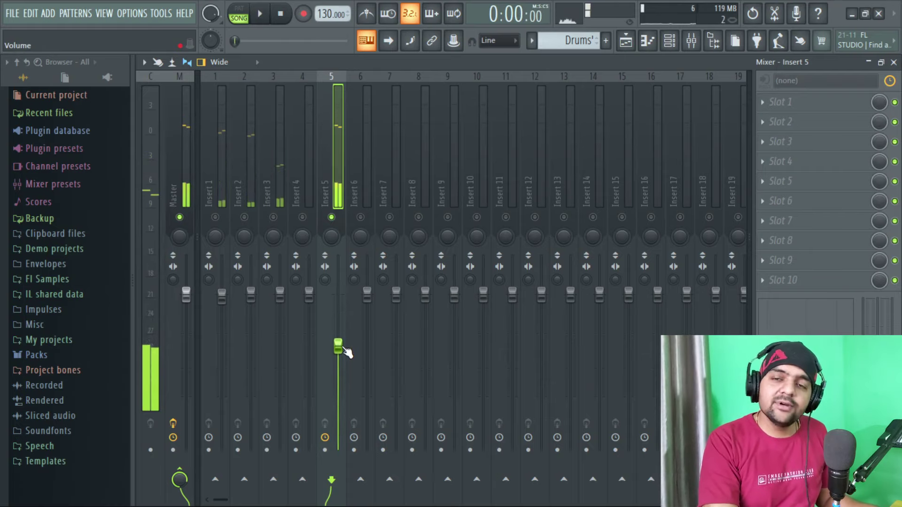
{"action": "key", "text": "space"}
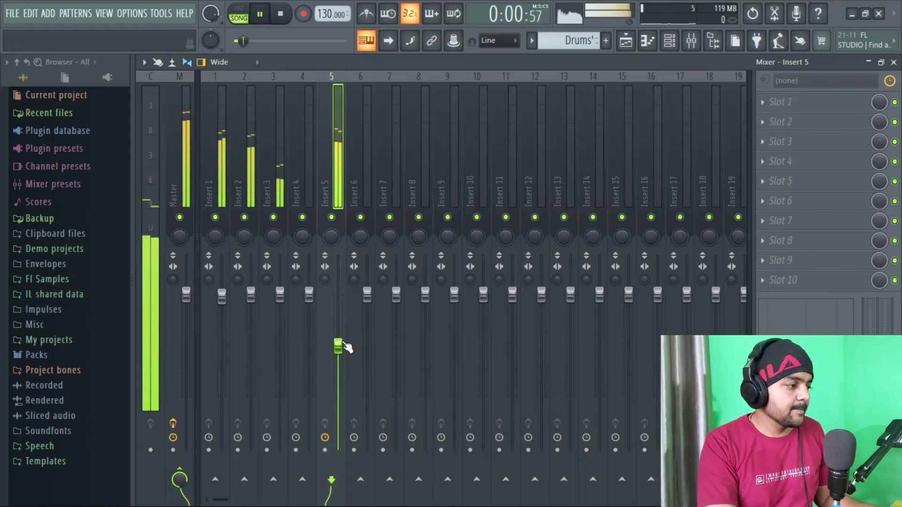
{"action": "key", "text": "space"}
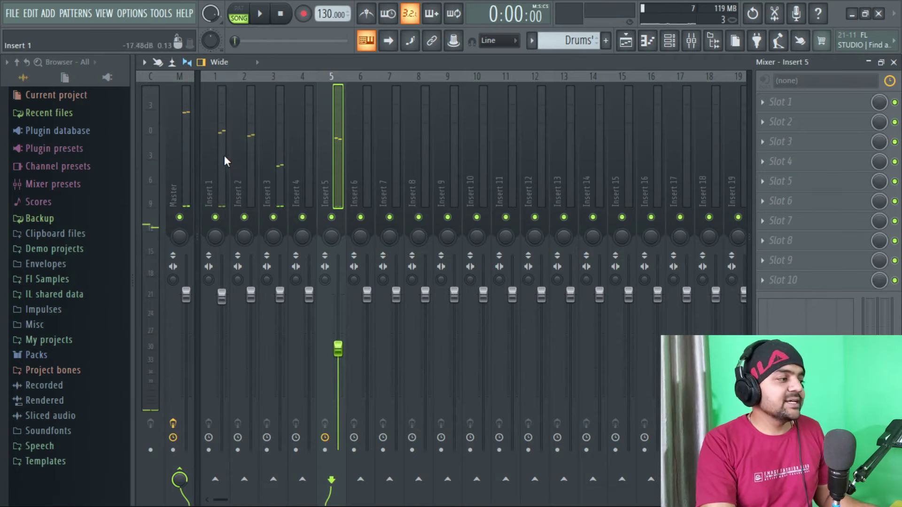
Lower Insert 2's volume fader slightly while the song plays, and stop playback
{"action": "left_click", "coordinate": [250, 168]}
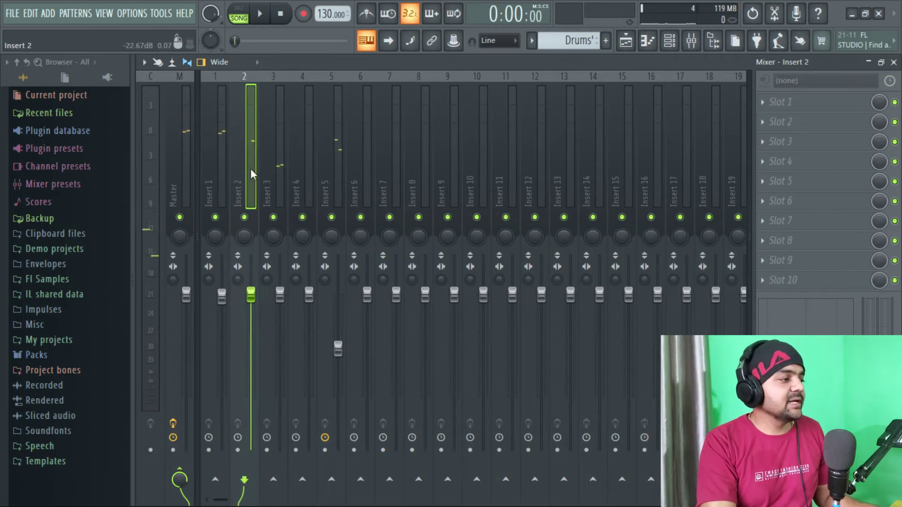
{"action": "key", "text": "space"}
{"action": "mouse_move", "coordinate": [253, 299]}
{"action": "left_mouse_down"}
{"action": "mouse_move", "coordinate": [253, 365]}
{"action": "mouse_move", "coordinate": [251, 299]}
{"action": "left_mouse_up"}
{"action": "key", "text": "space"}
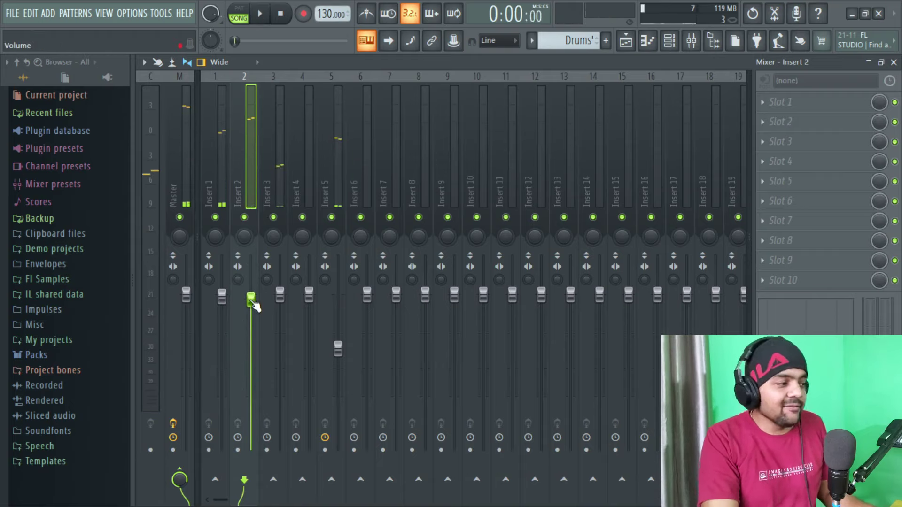
Select Inserts 3, 4 and 5 in turn, and solo Insert 2 to hear it alone in the song
{"action": "left_click", "coordinate": [279, 179]}
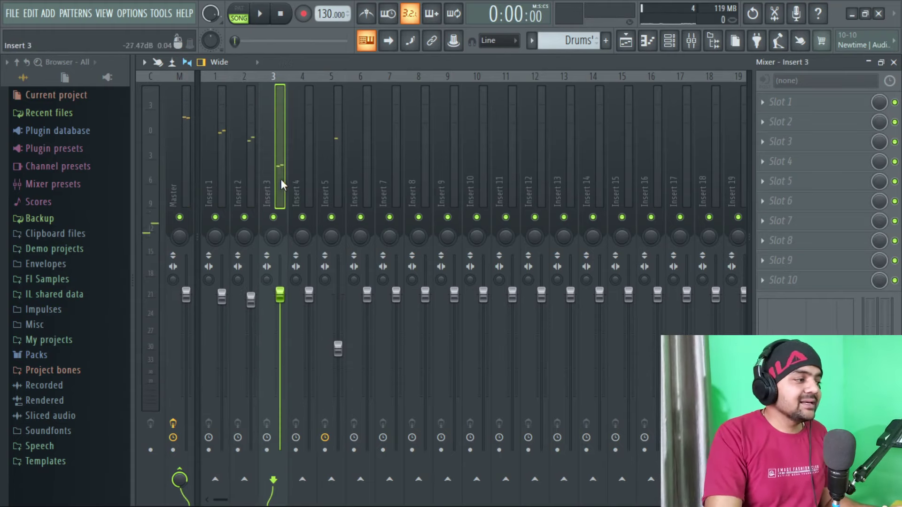
{"action": "left_click", "coordinate": [310, 172]}
{"action": "left_click", "coordinate": [336, 172]}
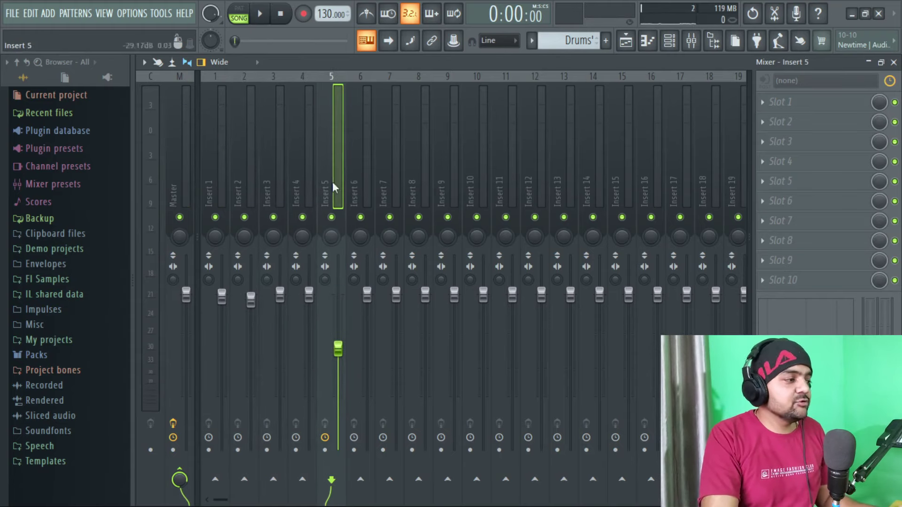
{"action": "left_click", "coordinate": [252, 173]}
{"action": "key", "text": "space"}
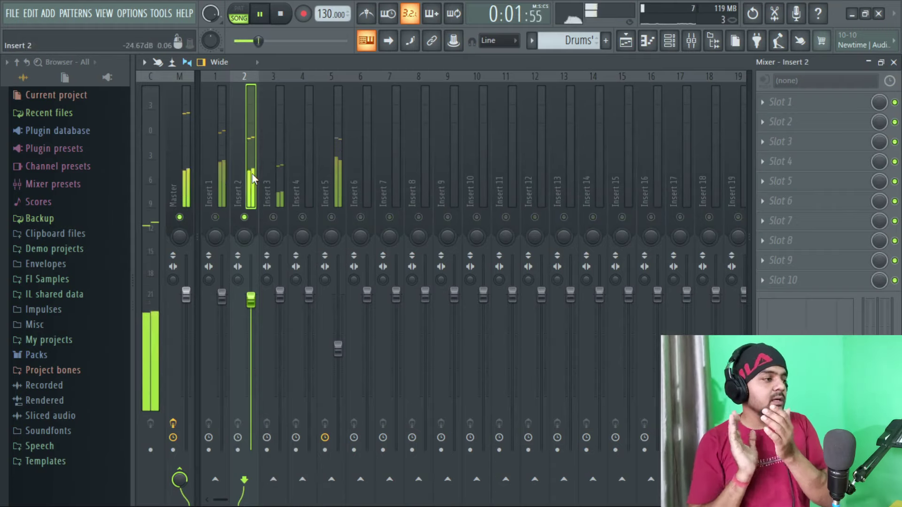
{"action": "key", "text": "space"}
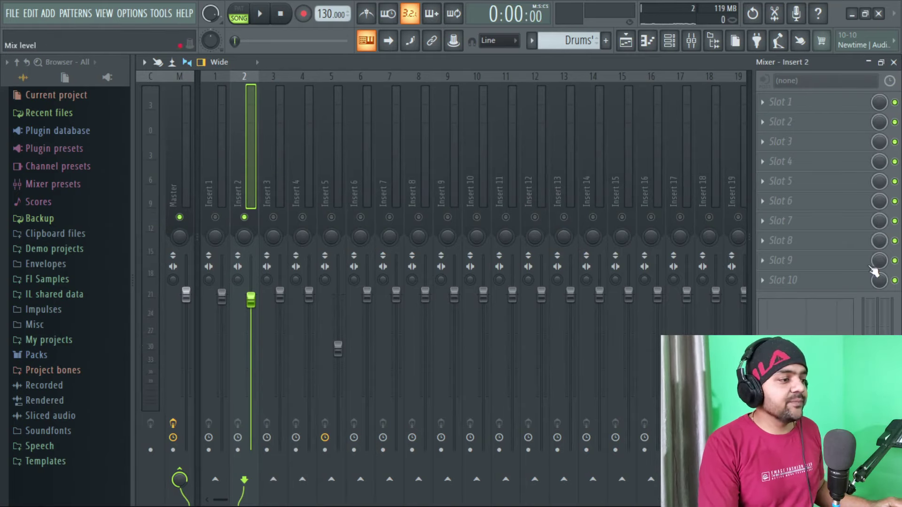
Load Fruity Reeverb 2 into the first effect slot of Insert 2
{"action": "left_click", "coordinate": [277, 140]}
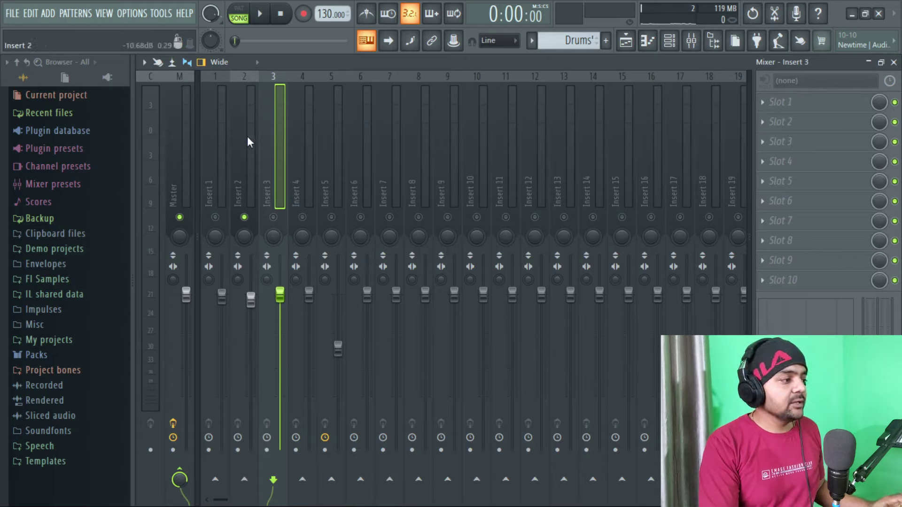
{"action": "left_click", "coordinate": [247, 136]}
{"action": "left_click", "coordinate": [278, 138]}
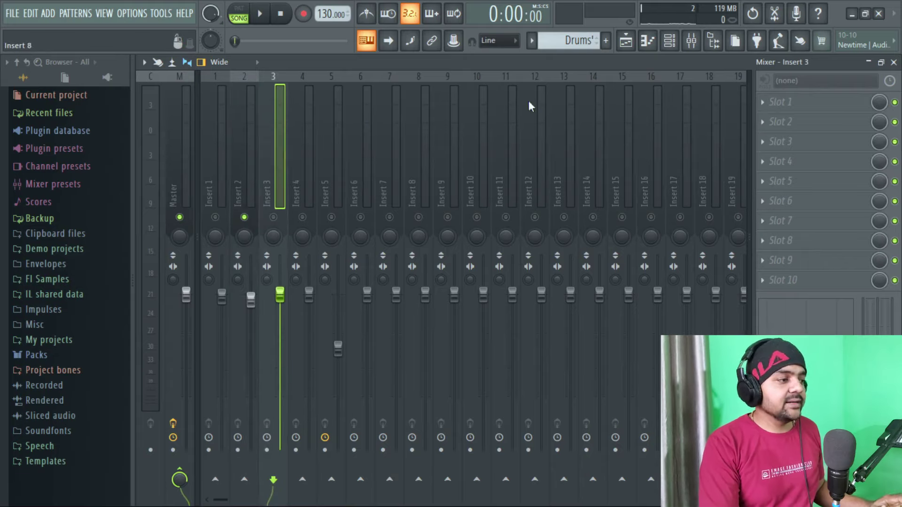
{"action": "left_click", "coordinate": [252, 145]}
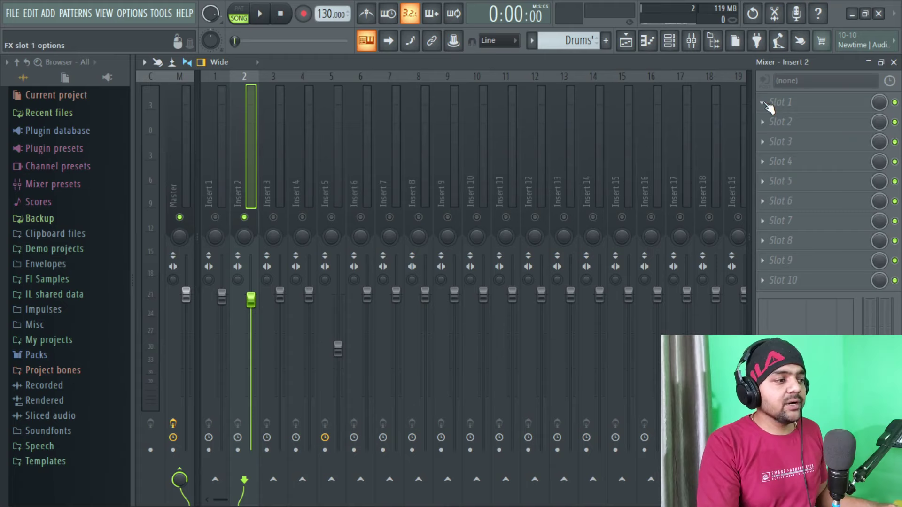
{"action": "left_click", "coordinate": [767, 103]}
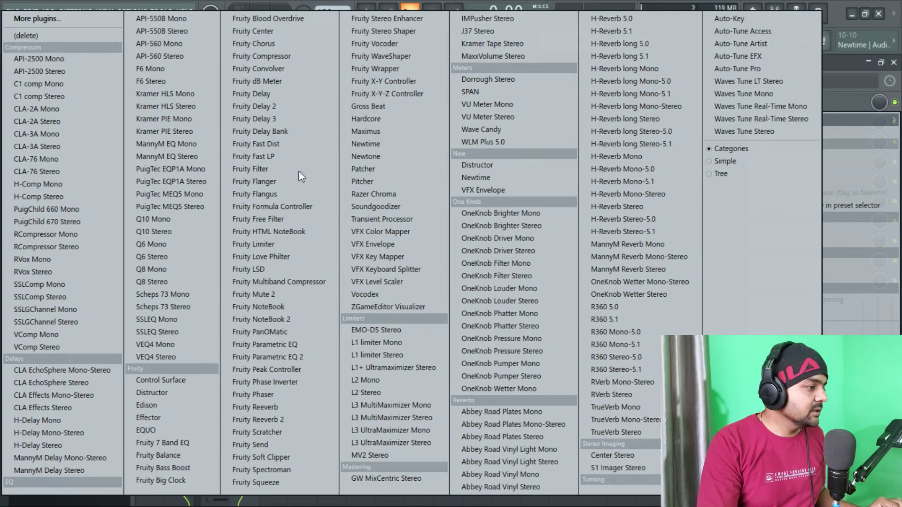
{"action": "left_click", "coordinate": [289, 419]}
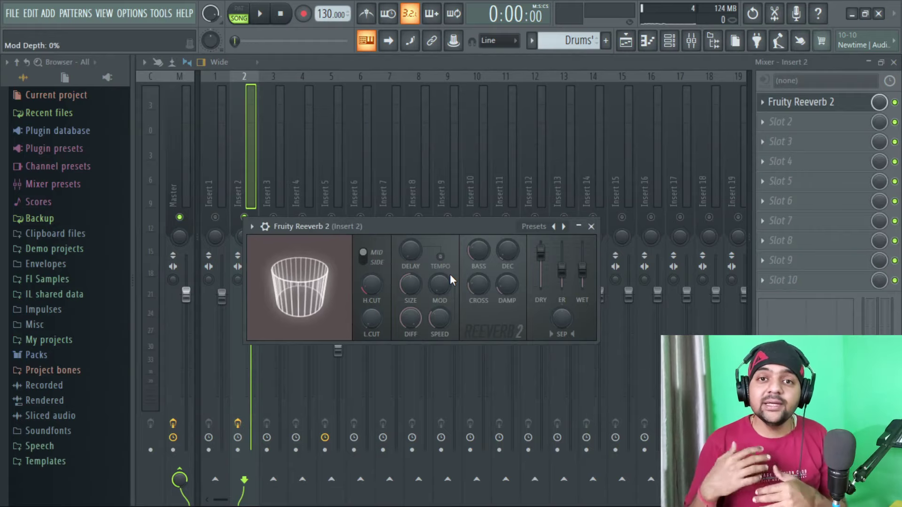
Raise Fruity Reeverb 2's Wet level to maximum and enlarge its room size while auditioning the soloed Insert 2
{"action": "key", "text": "space"}
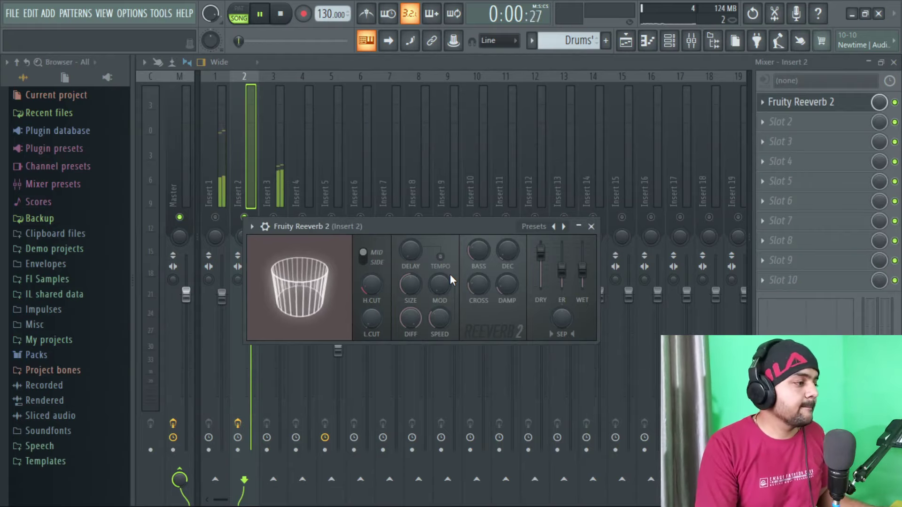
{"action": "left_click_drag", "start_coordinate": [581, 283], "coordinate": [581, 251]}
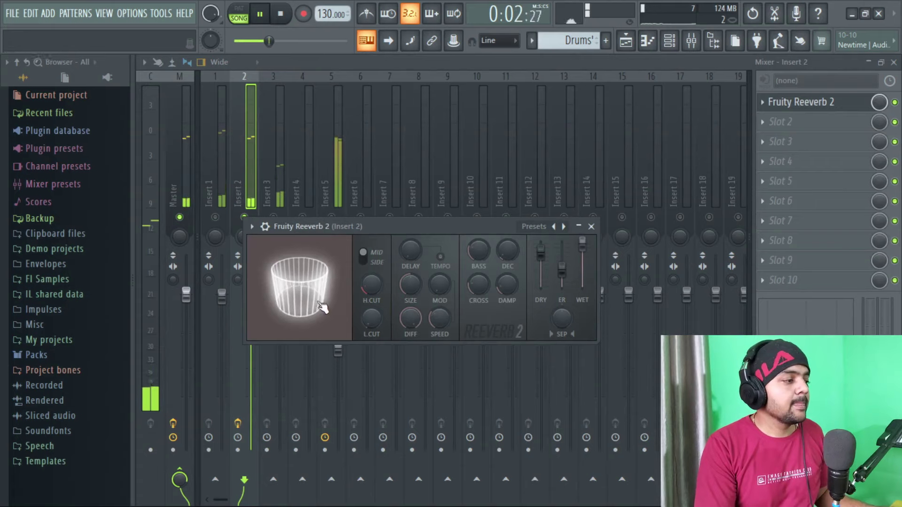
{"action": "key", "text": "space"}
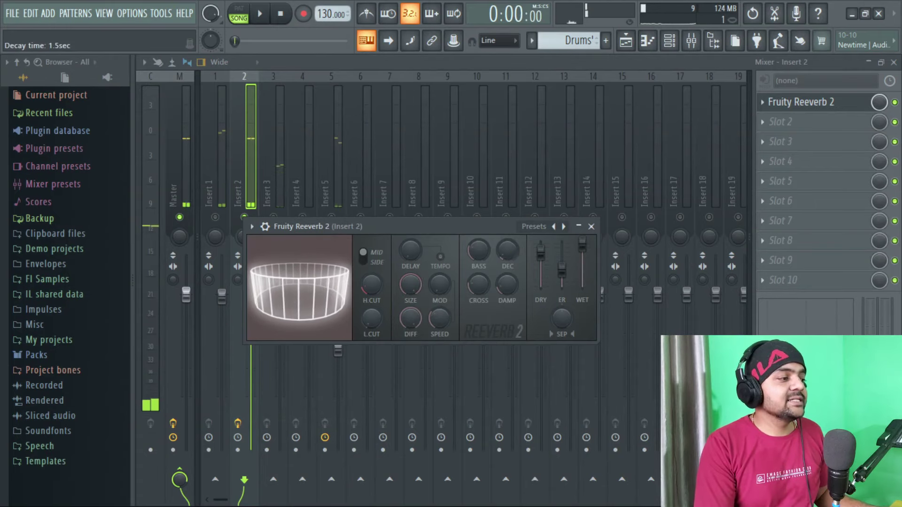
Play the song with Fruity Reeverb 2 bypassed and again with it enabled to compare the sound
{"action": "key", "text": "space"}
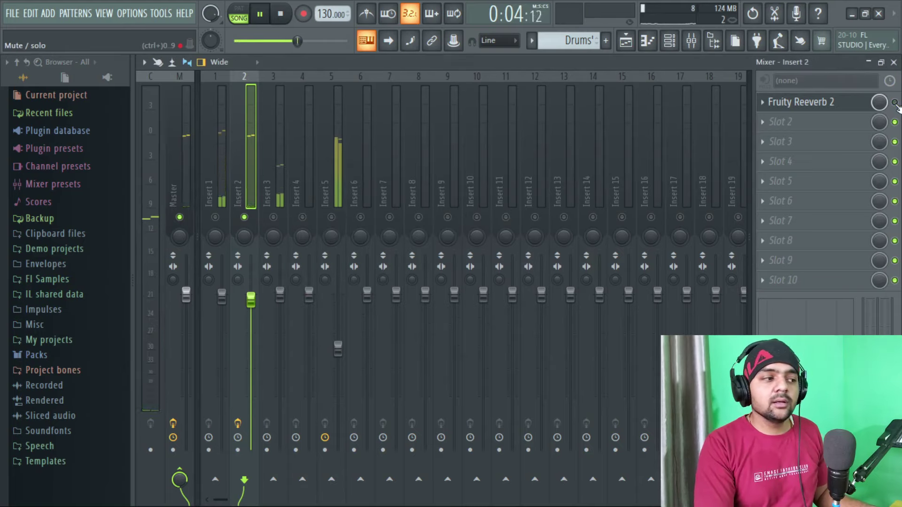
{"action": "key", "text": "space"}
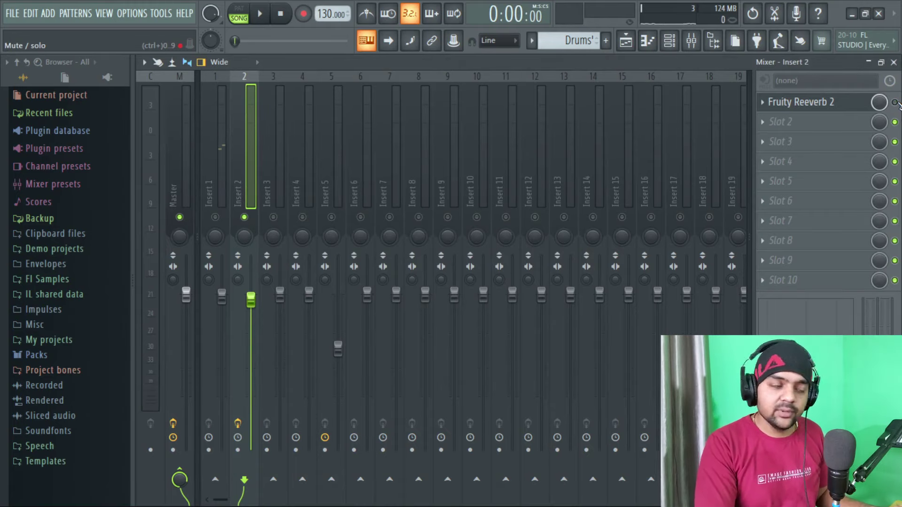
{"action": "key", "text": "space"}
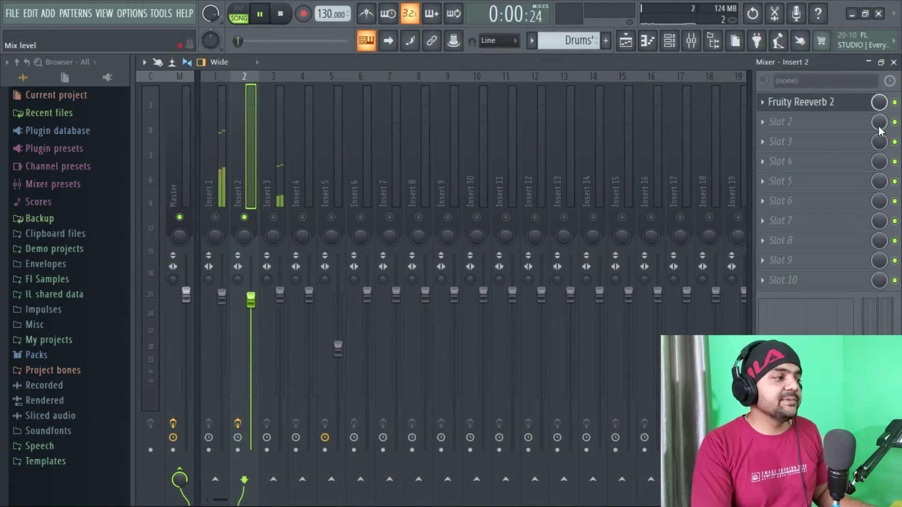
{"action": "key", "text": "space"}
Lower Insert 2's volume fader further and select Inserts 3, 4, 5 and 6 in turn
{"action": "left_click_drag", "start_coordinate": [259, 297], "coordinate": [258, 315]}
{"action": "left_click", "coordinate": [277, 140]}
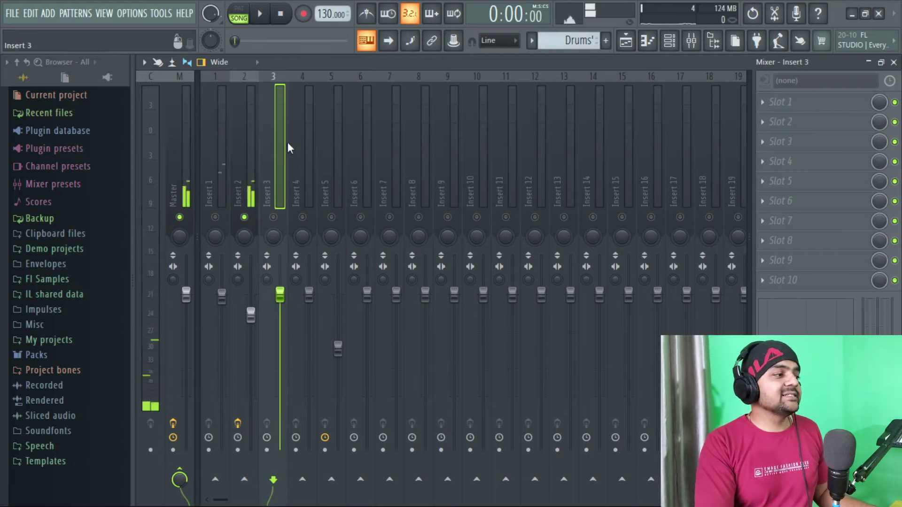
{"action": "left_click", "coordinate": [305, 142]}
{"action": "left_click", "coordinate": [339, 143]}
{"action": "left_click", "coordinate": [366, 147]}
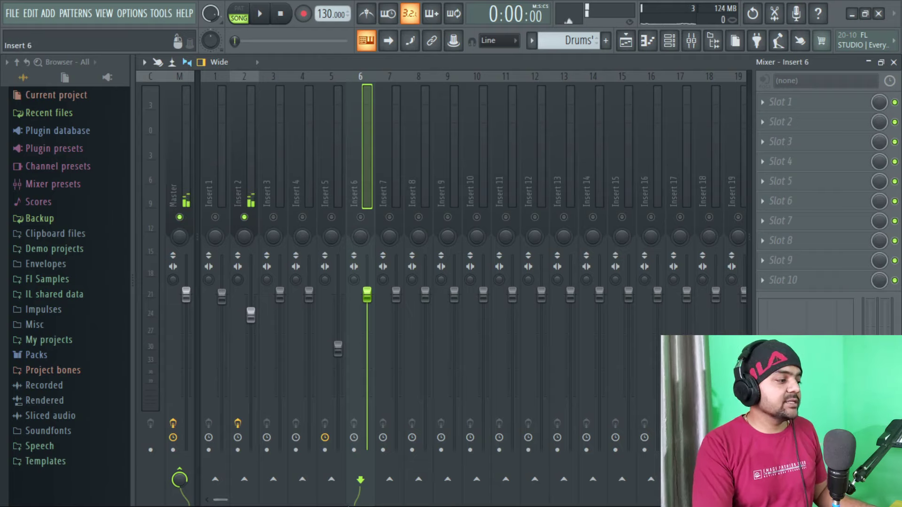
Select the Master track and Inserts 1, 2 and 3 in turn to compare their effect slots, ending on Insert 1
{"action": "left_click", "coordinate": [183, 161]}
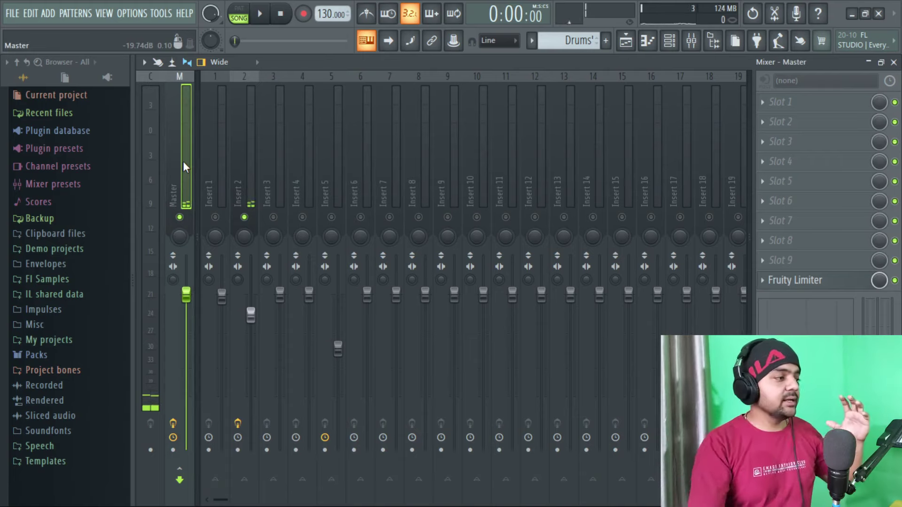
{"action": "left_click", "coordinate": [221, 162]}
{"action": "left_click", "coordinate": [250, 163]}
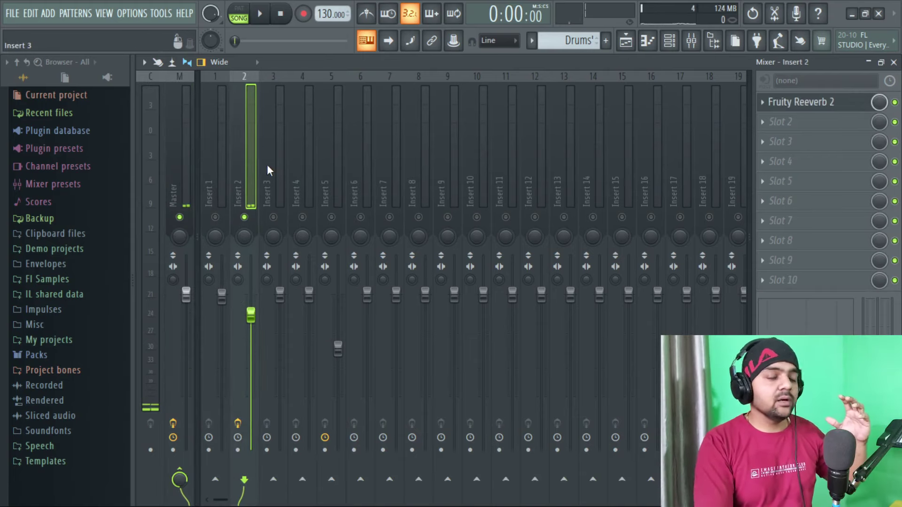
{"action": "left_click", "coordinate": [278, 159]}
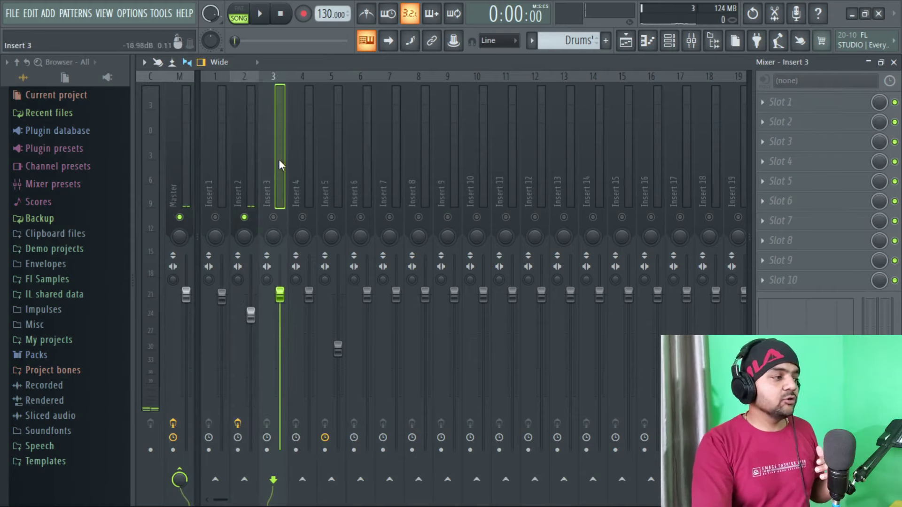
{"action": "left_click", "coordinate": [214, 162]}
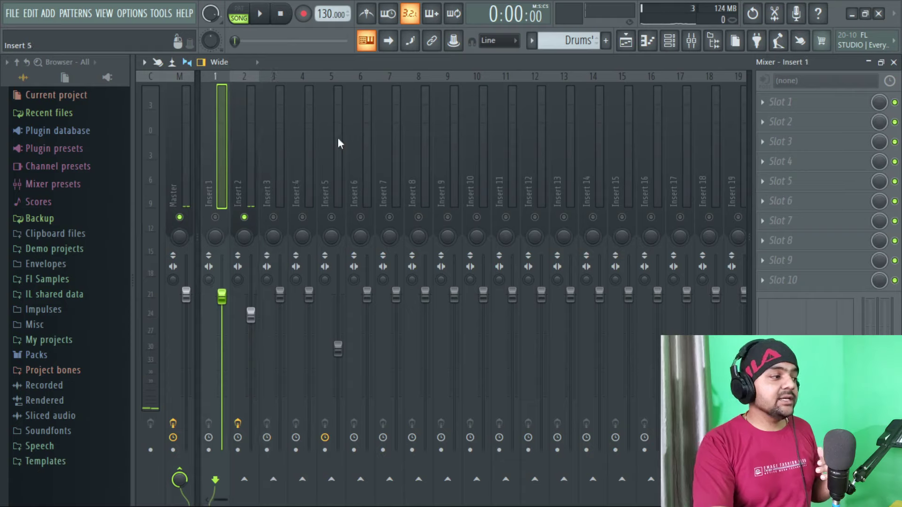
Select the Master track, play the soloed Insert 2 to watch the Master meter, and reselect Insert 2
{"action": "left_click", "coordinate": [189, 177]}
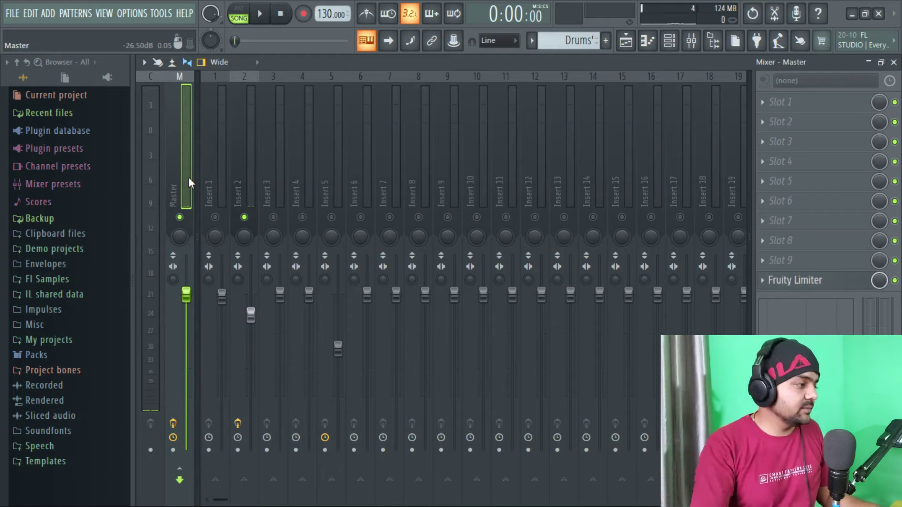
{"action": "key", "text": "space"}
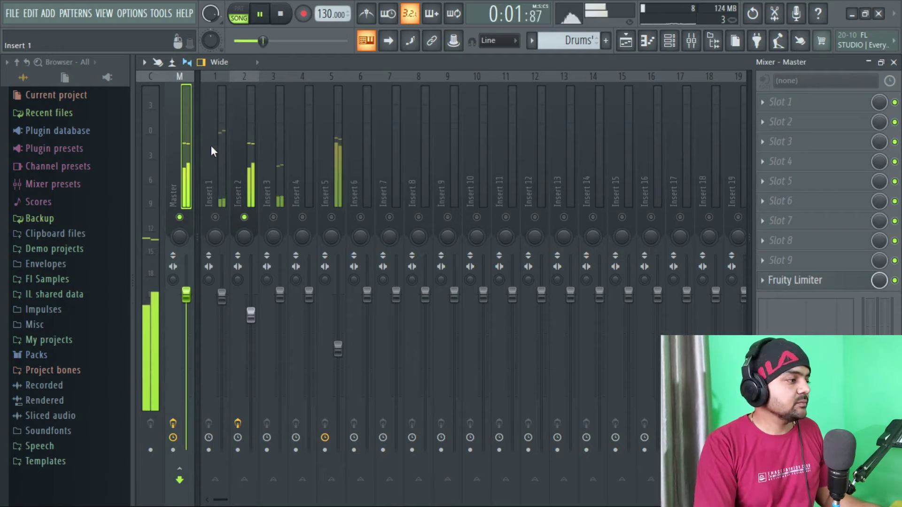
{"action": "key", "text": "space"}
{"action": "left_click", "coordinate": [251, 188]}
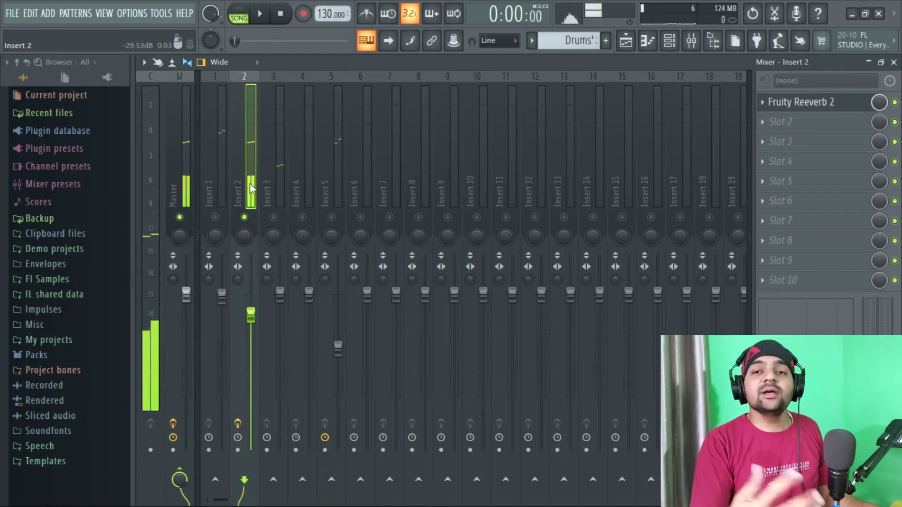
Unmute all mixer inserts, lower Insert 2's fader during playback, and select the Master track to check the full mix
{"action": "key", "text": "space"}
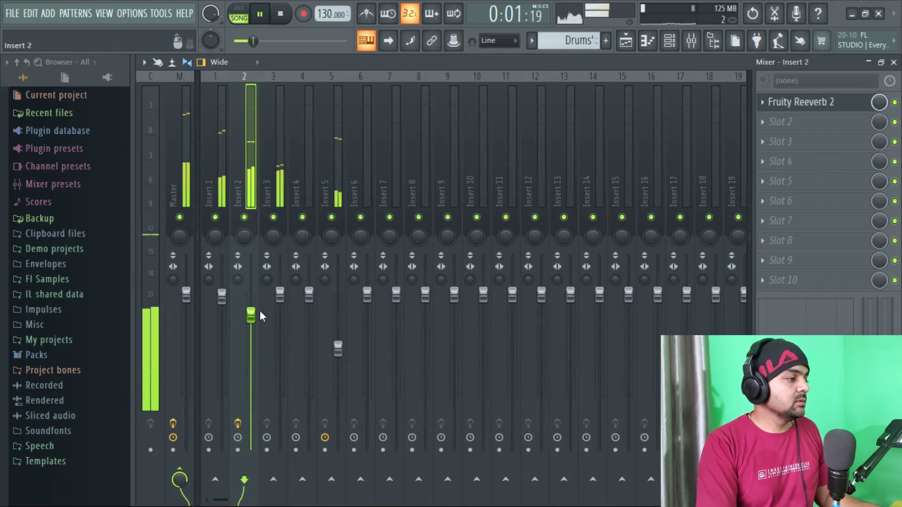
{"action": "left_click", "coordinate": [252, 336]}
{"action": "left_click", "coordinate": [180, 160]}
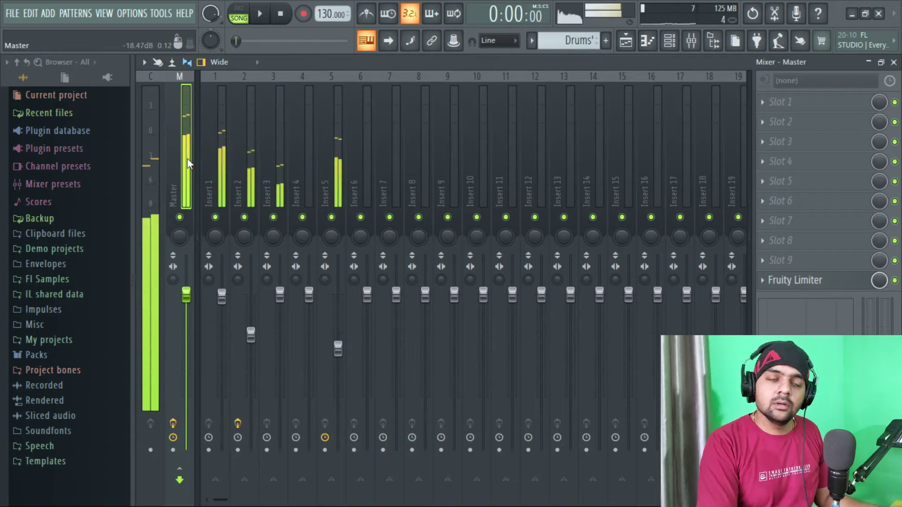
{"action": "key", "text": "space"}
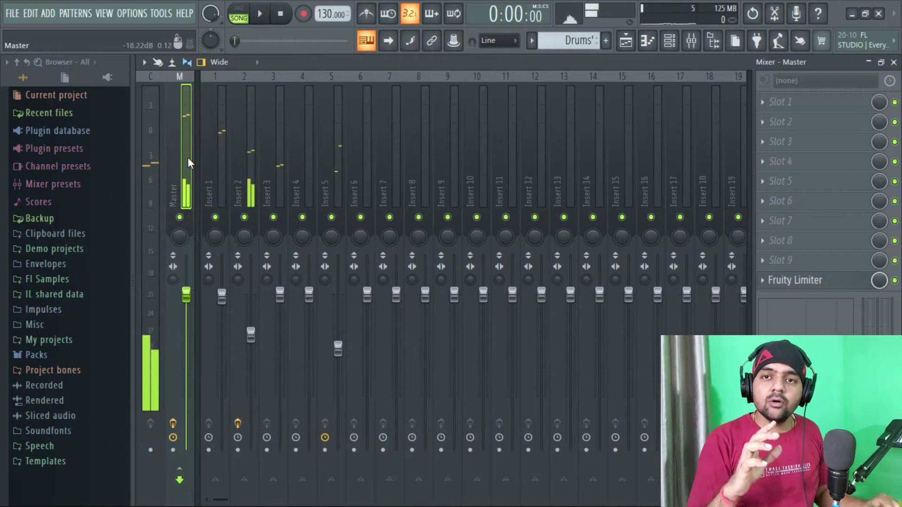
Select Inserts 1, 2, 3, 5, 6 and 11 in turn to look over the separate mixer tracks
{"action": "left_click", "coordinate": [229, 155]}
{"action": "left_click", "coordinate": [249, 154]}
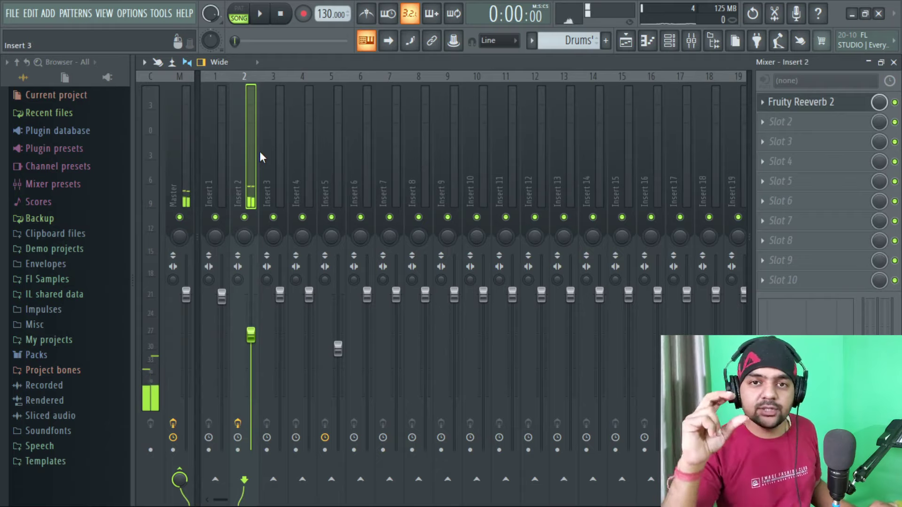
{"action": "left_click", "coordinate": [279, 153]}
{"action": "left_click", "coordinate": [342, 157]}
{"action": "left_click", "coordinate": [372, 143]}
{"action": "left_click", "coordinate": [506, 139]}
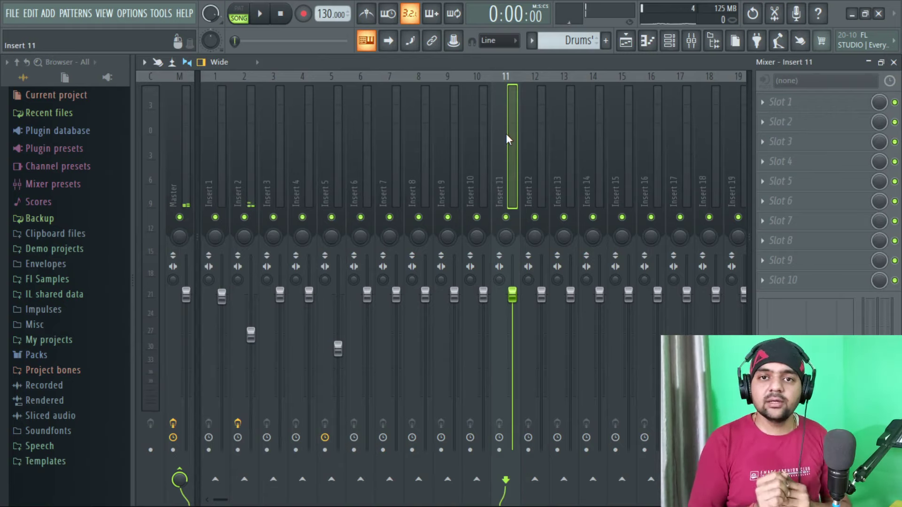
Lower the volume faders of Insert 7 and Insert 6, and open the Playlist
{"action": "left_click_drag", "start_coordinate": [397, 299], "coordinate": [397, 333]}
{"action": "left_click_drag", "start_coordinate": [370, 292], "coordinate": [369, 306]}
{"action": "left_click", "coordinate": [254, 141]}
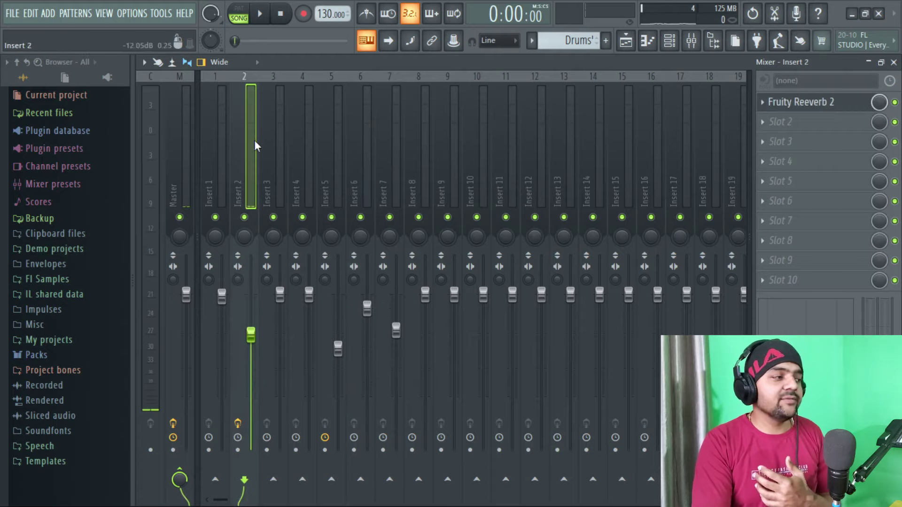
{"action": "left_click", "coordinate": [283, 155]}
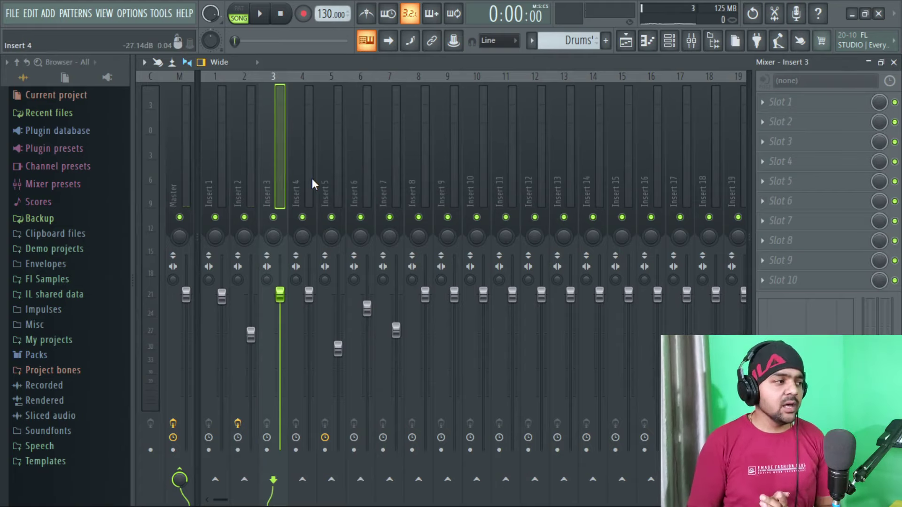
{"action": "left_click", "coordinate": [626, 40]}
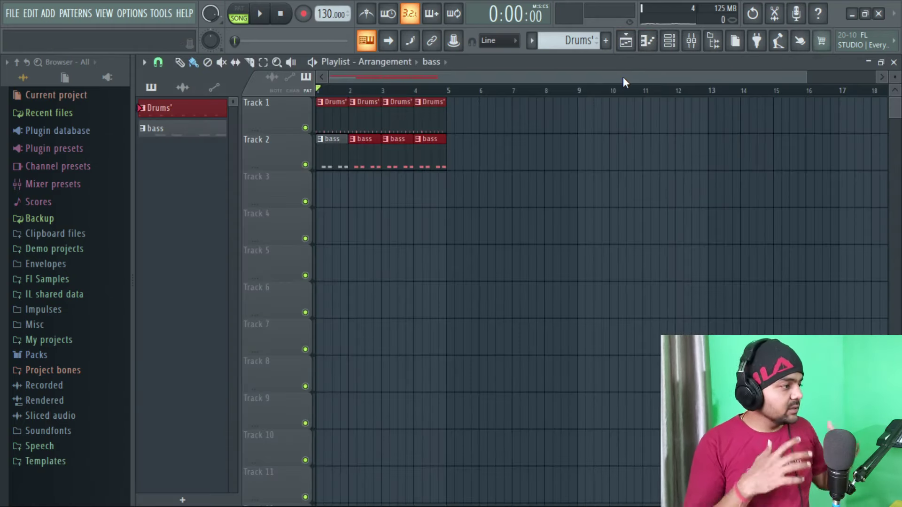